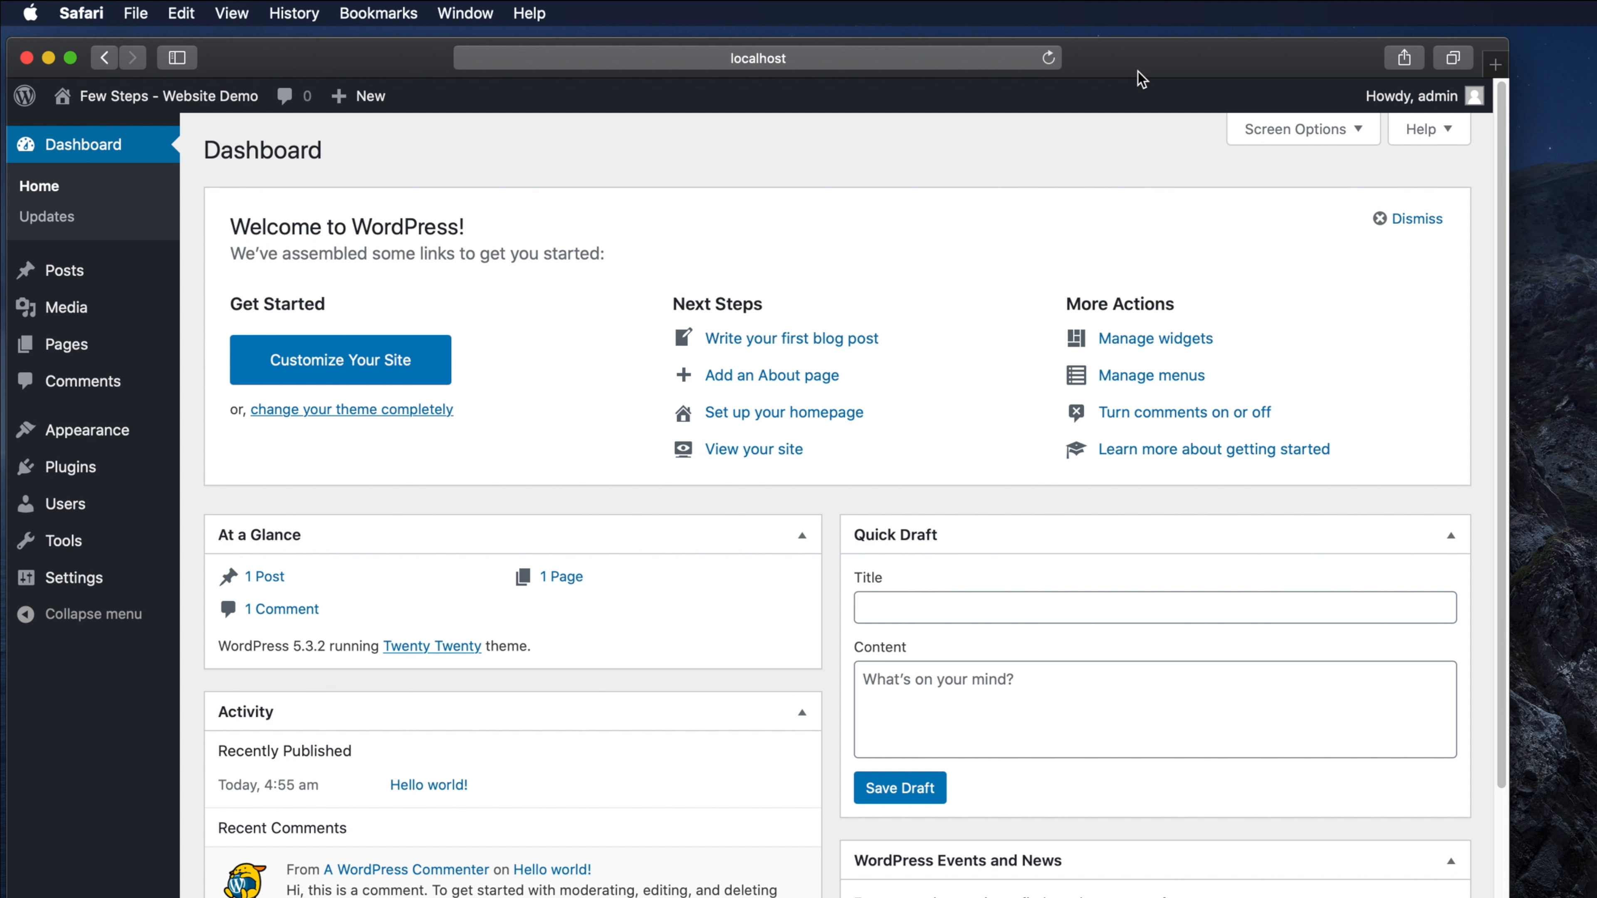
- Bring the Finder Downloads window, showing wordpress-5.3.2.zip, in front of the WordPress dashboard
drag(1585, 556, 647, 433)
- Extract wordpress-5.3.2.zip and open the resulting wordpress folder, moving its window into place
click(1089, 582)
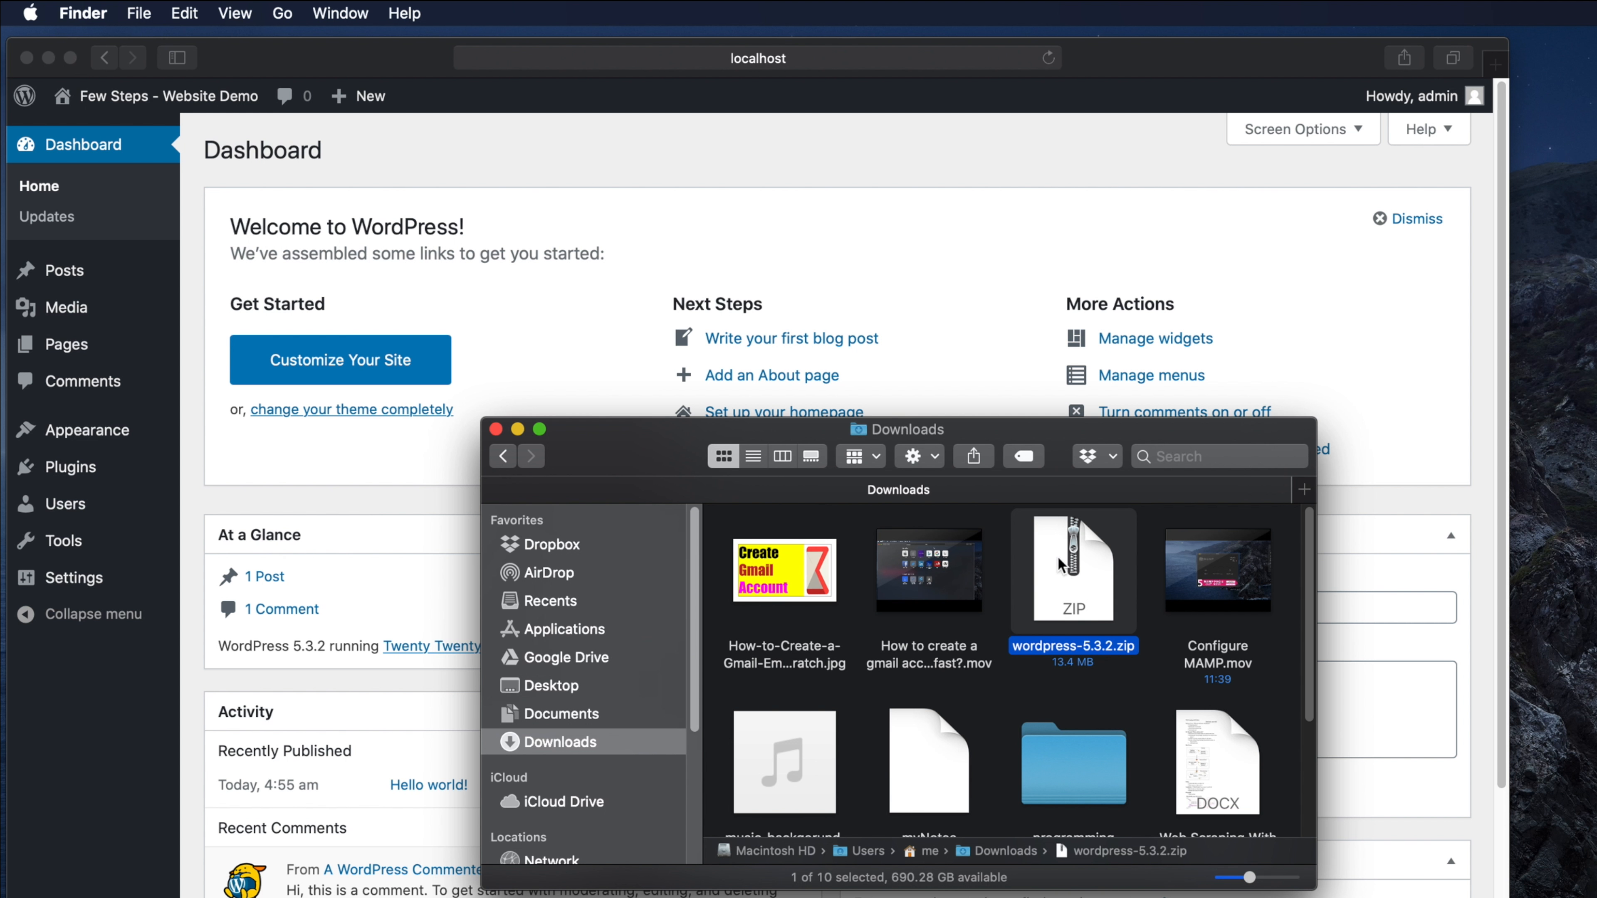
double_click(1072, 578)
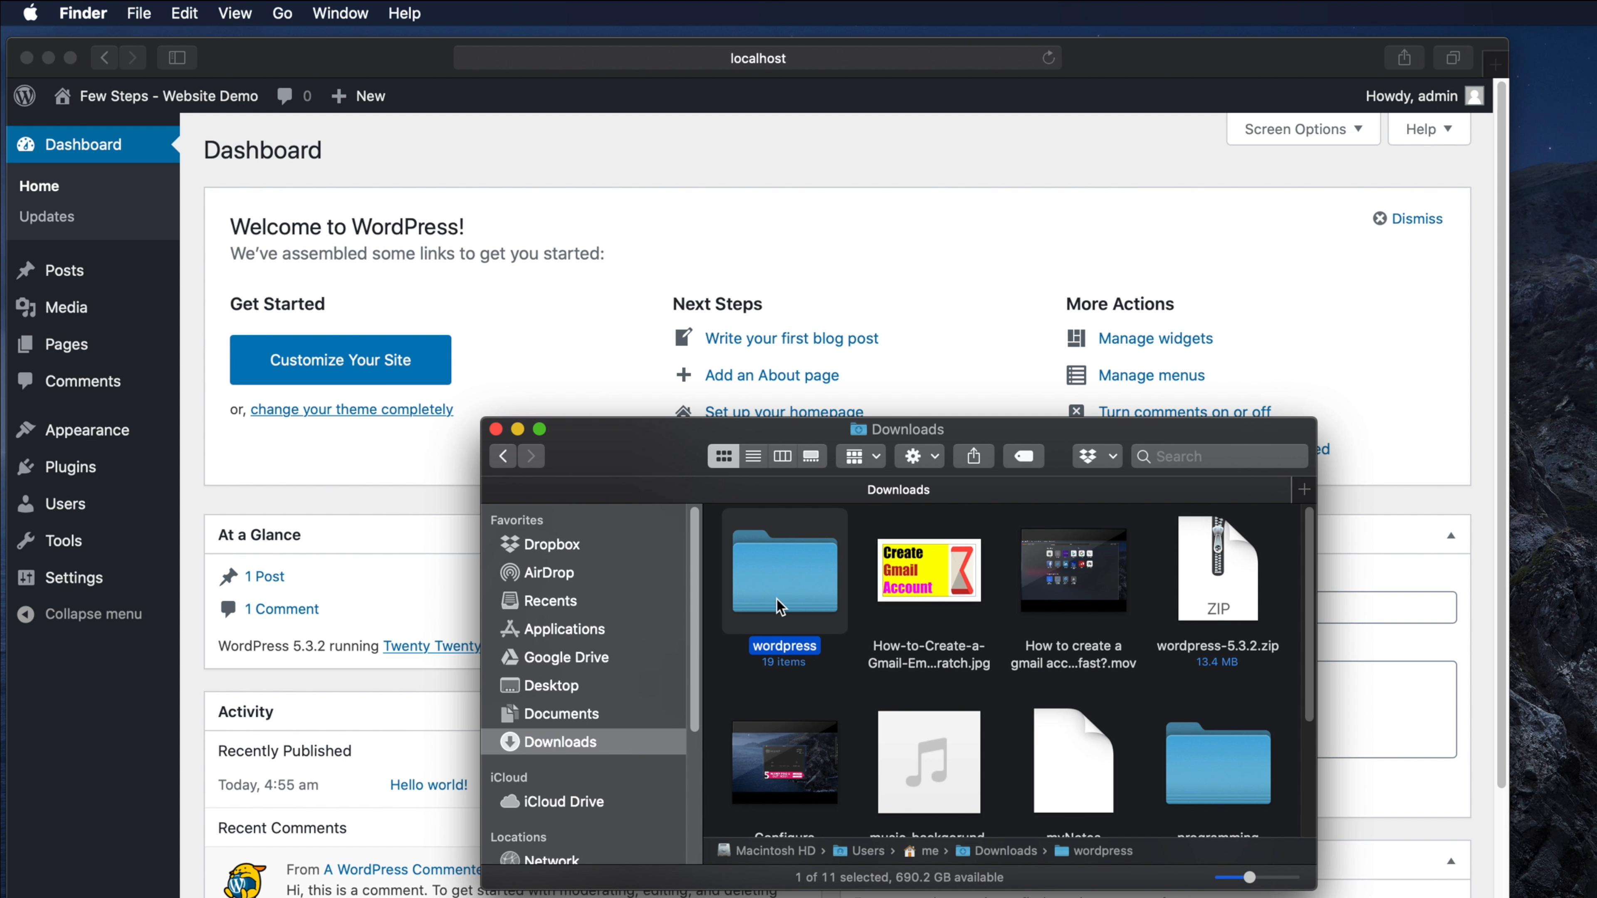
click(797, 587)
double_click(797, 587)
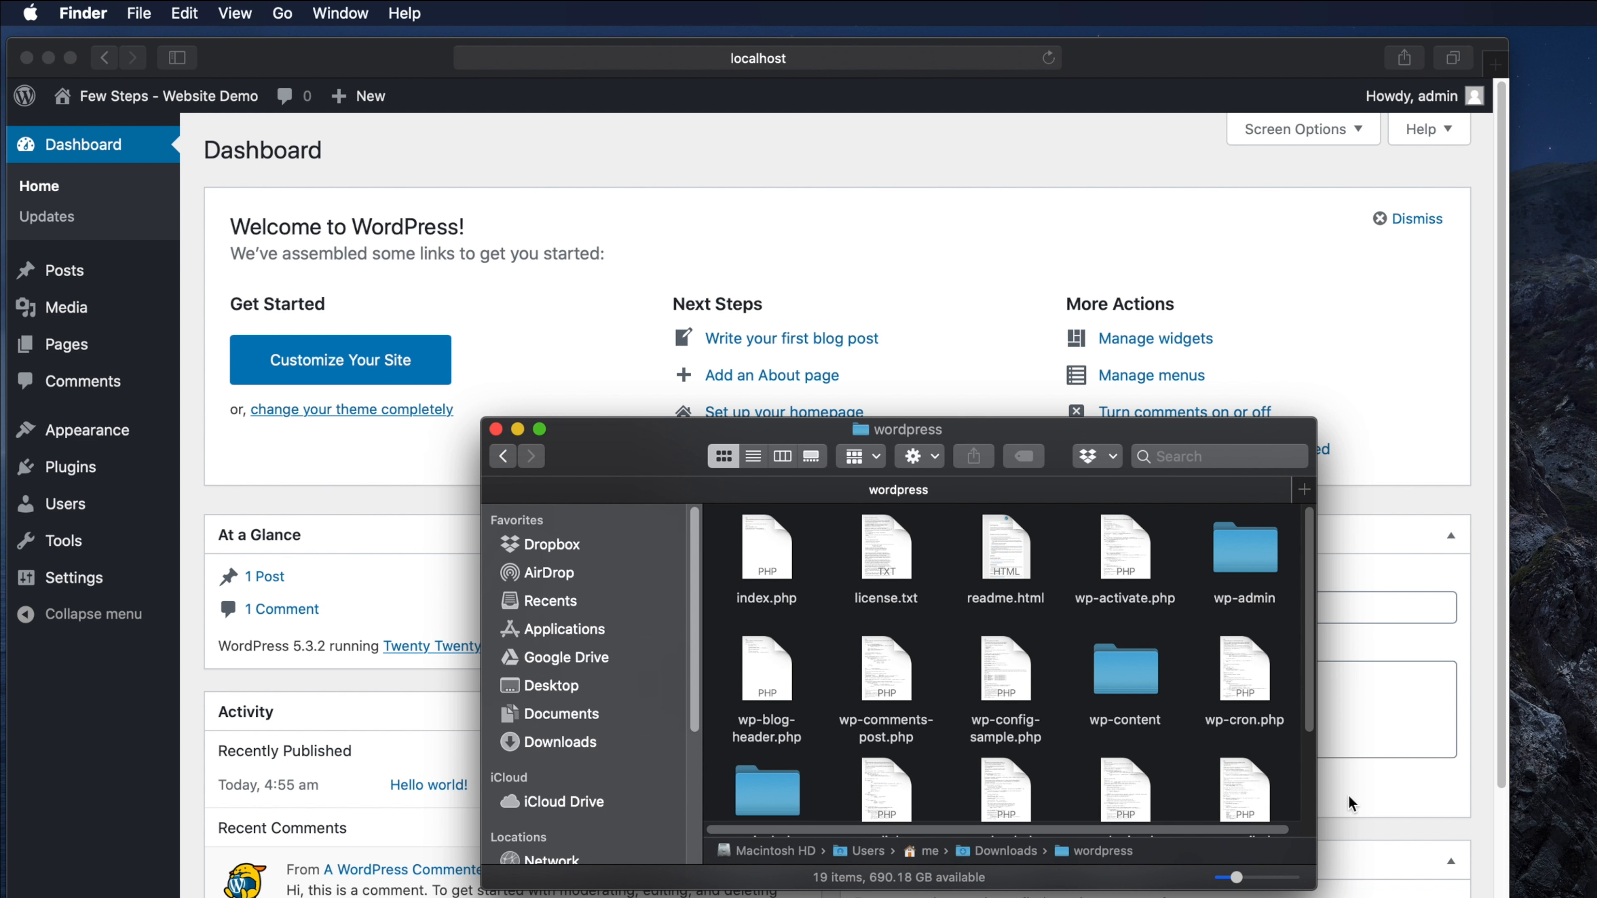
drag(1391, 897, 1526, 897)
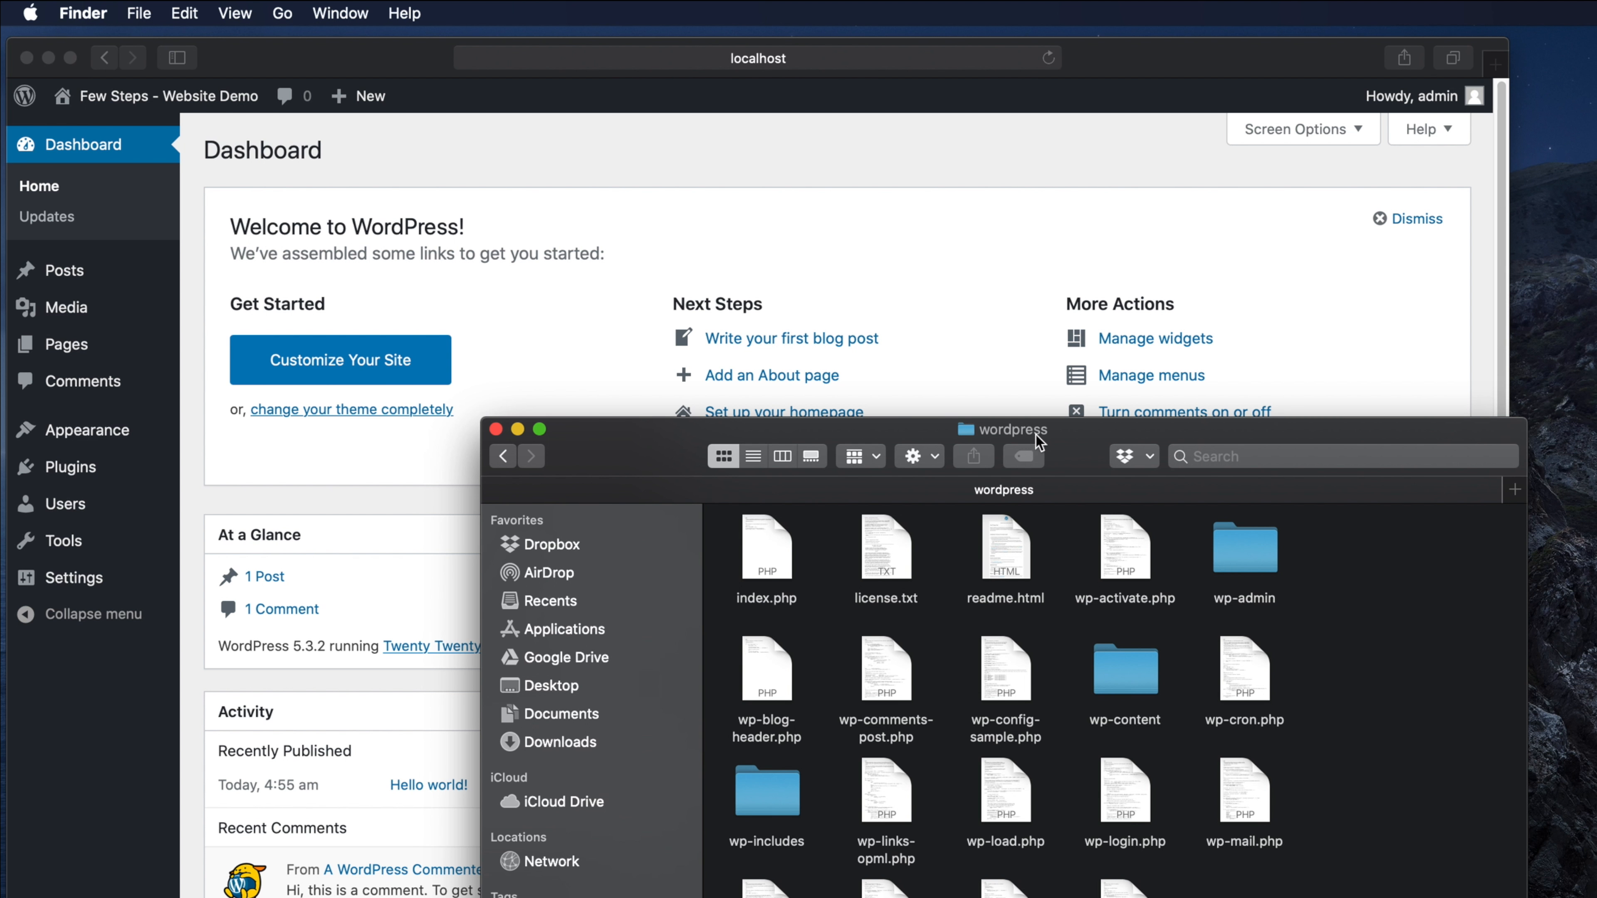
drag(1037, 440, 907, 284)
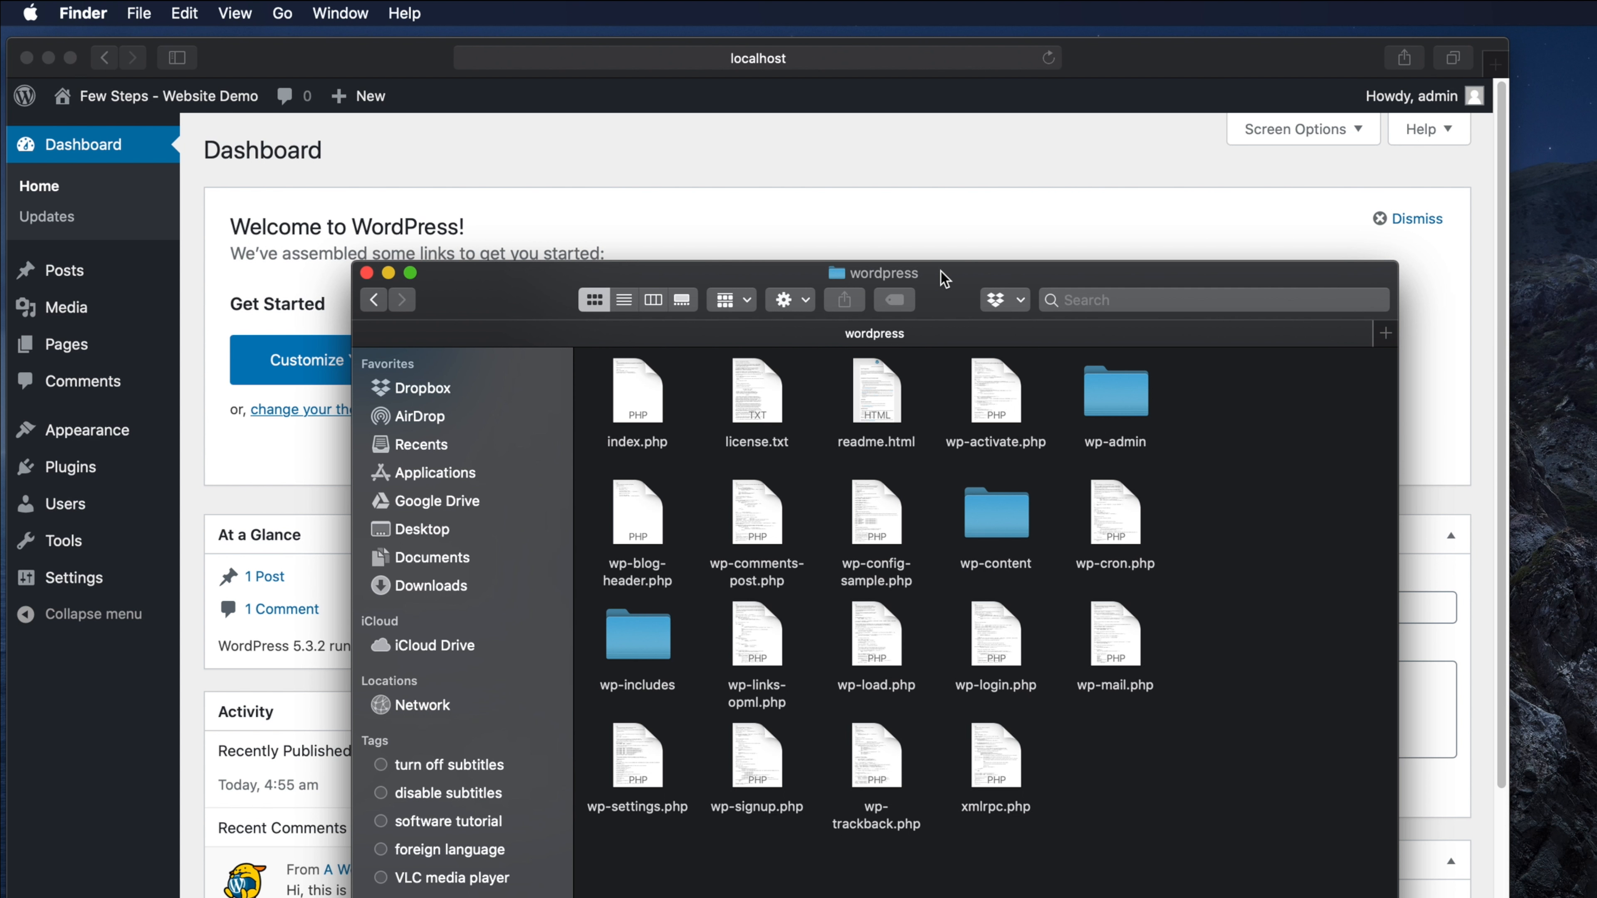
drag(946, 278, 1028, 225)
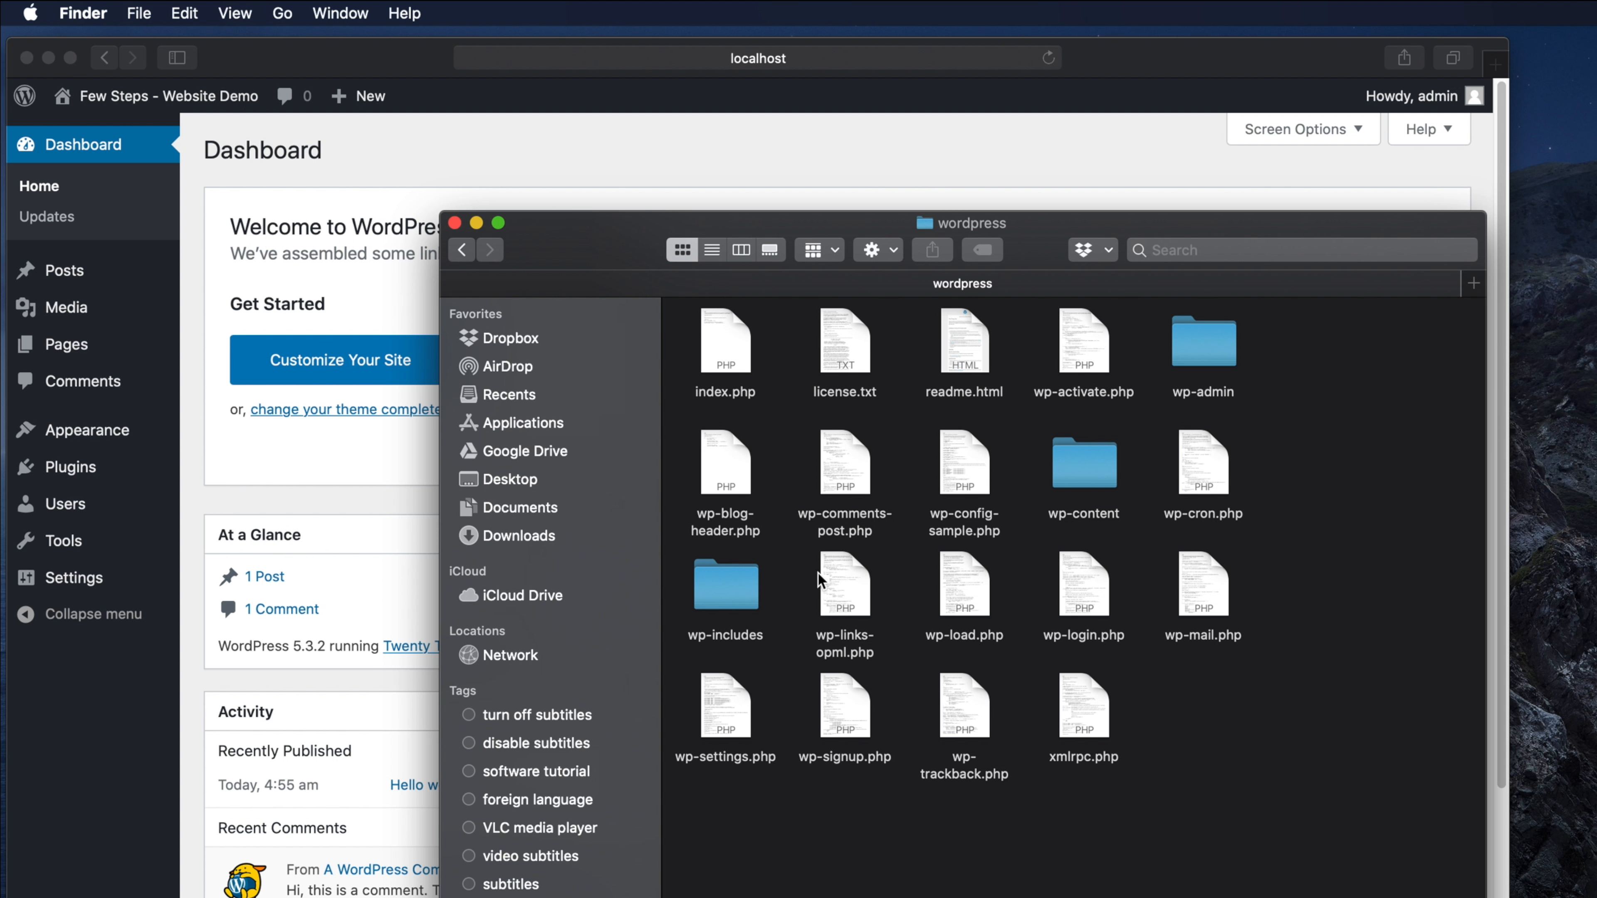
- Show MAMP's Web Server preferences (document root Applications/MAMP/htdocs) and open Macintosh HD in Finder
click(1030, 896)
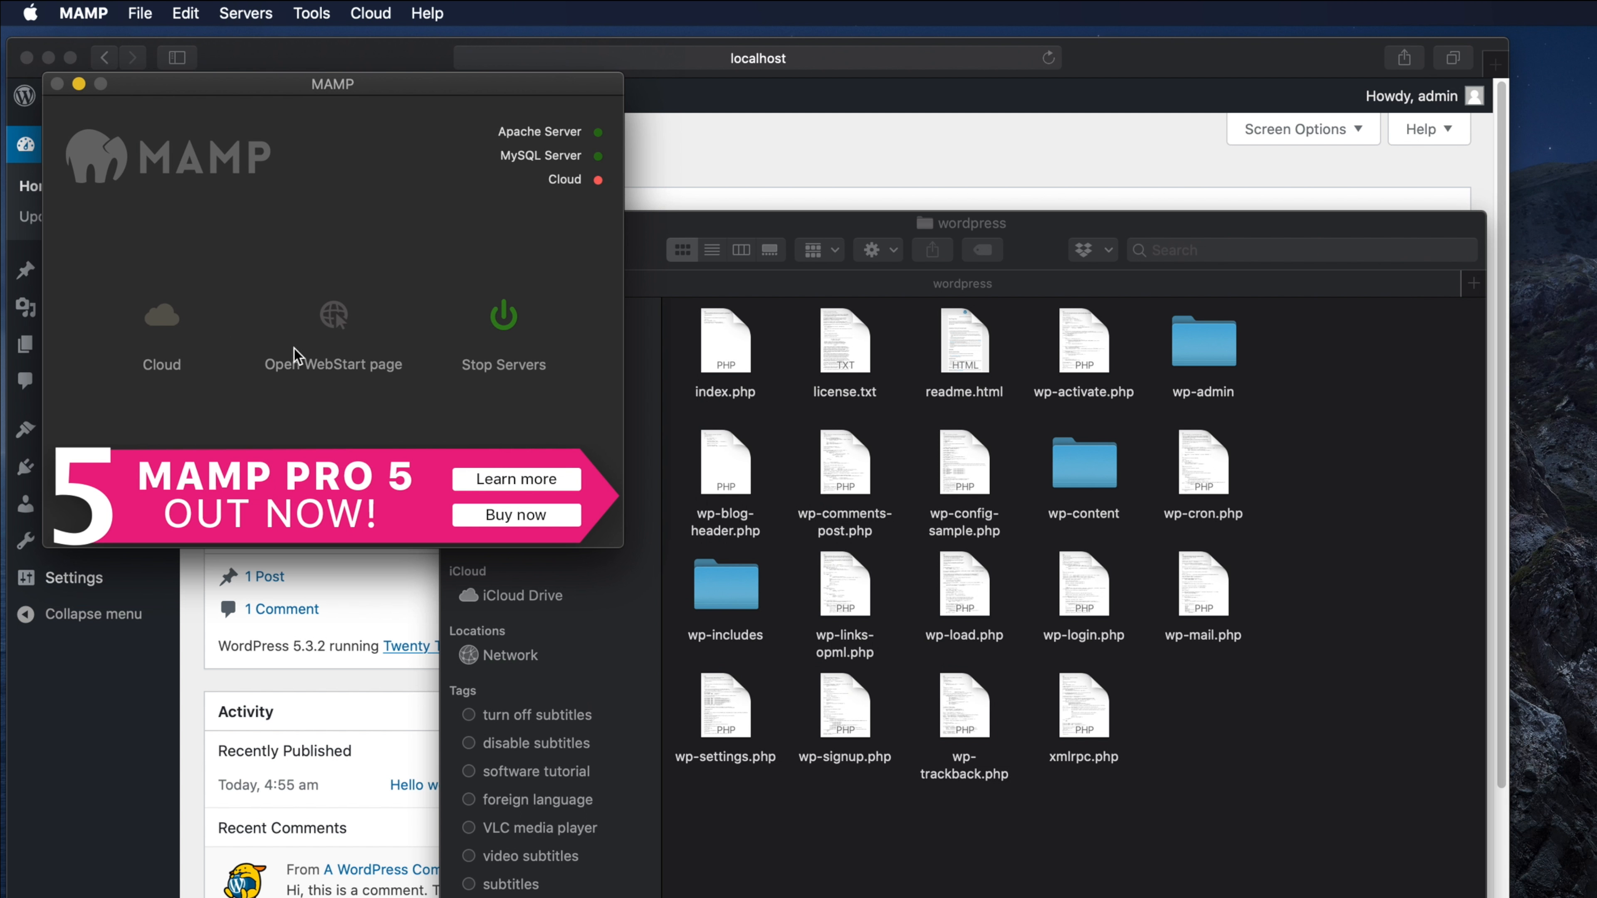
click(84, 13)
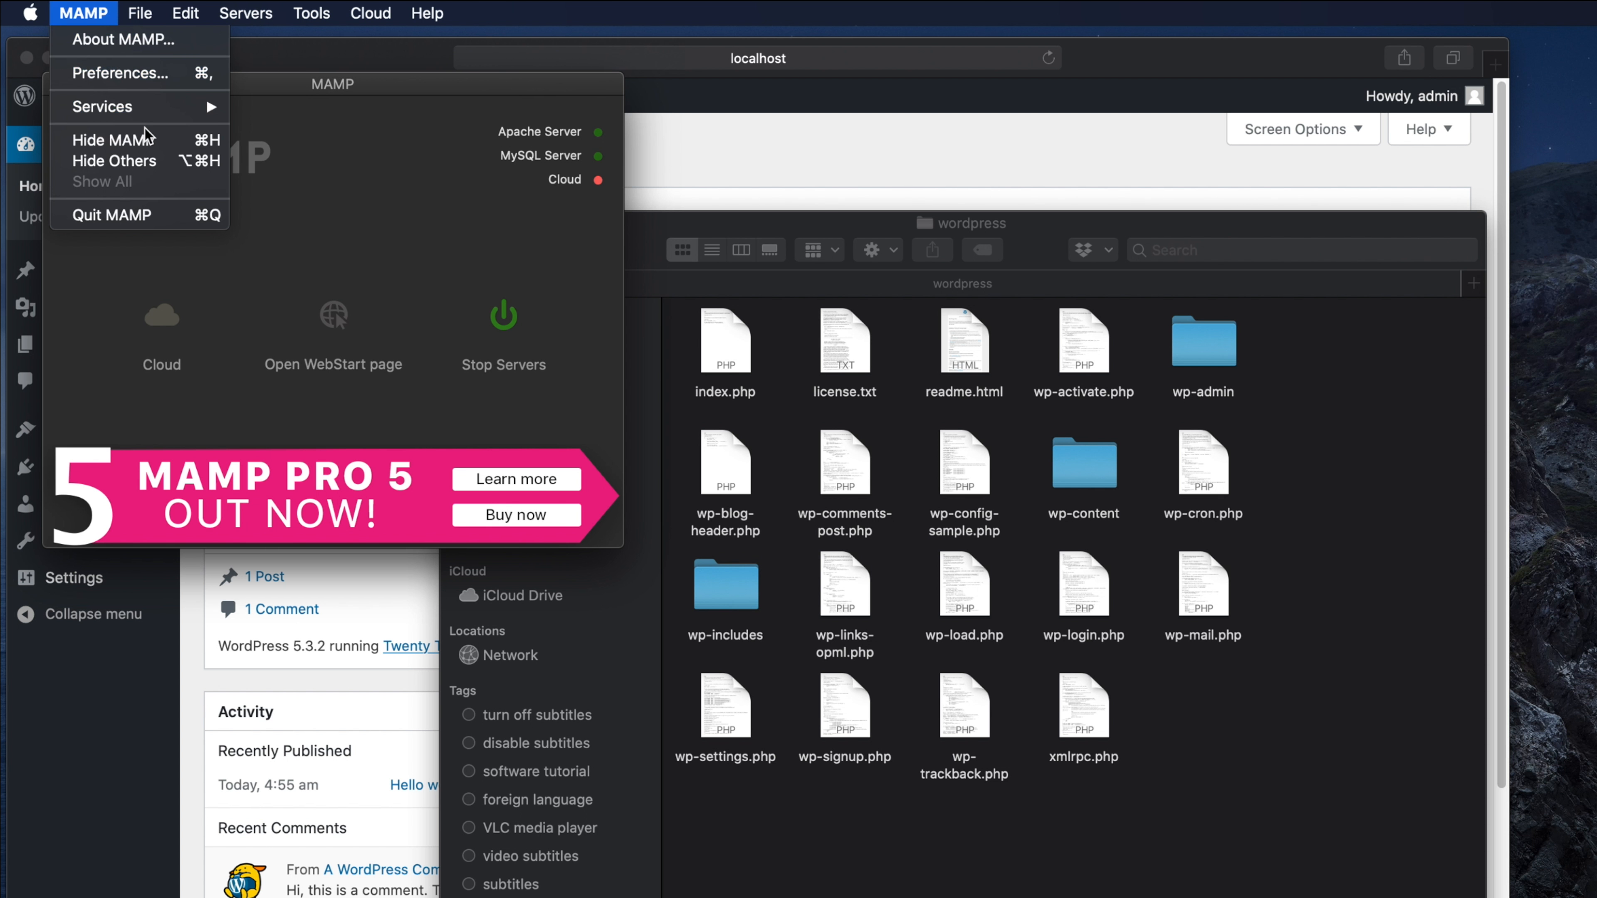
click(141, 72)
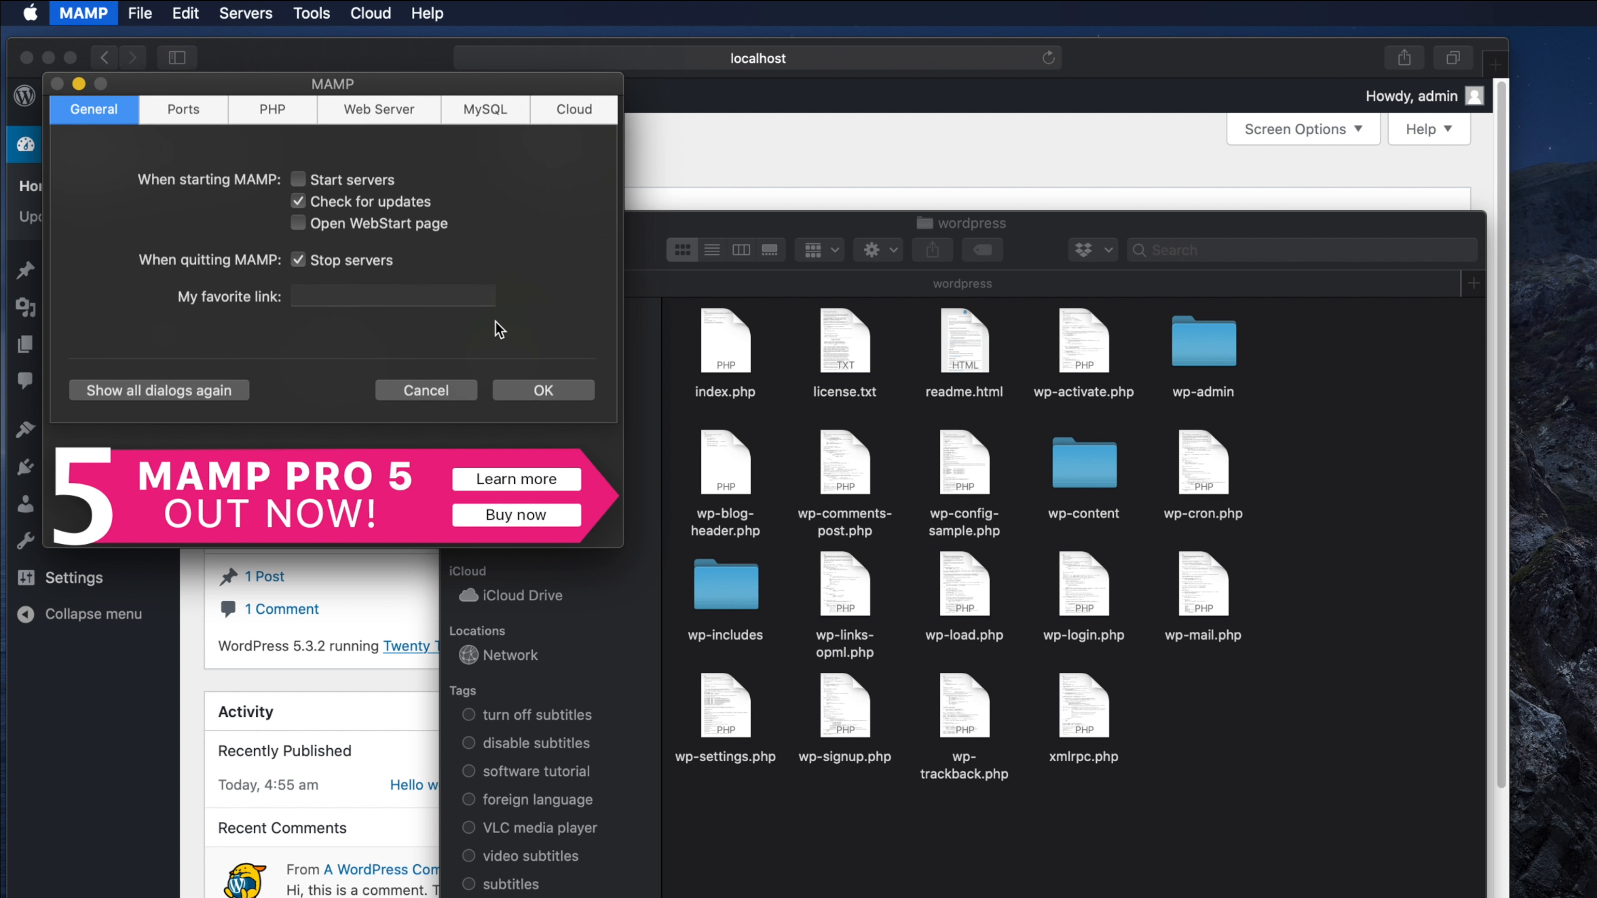
click(356, 115)
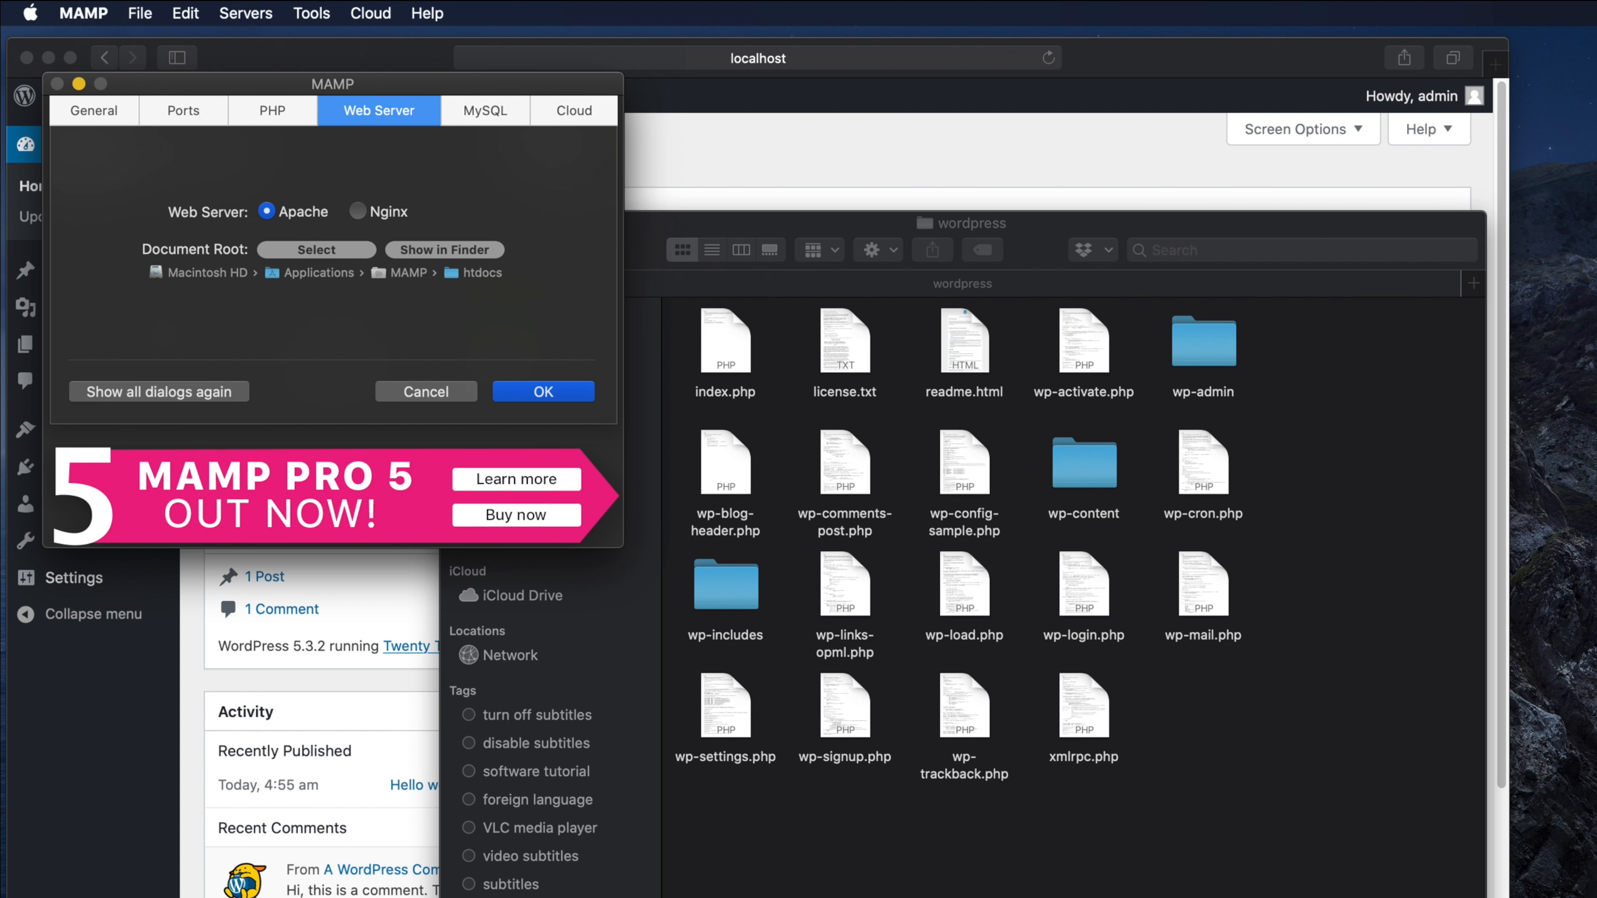
double_click(1590, 69)
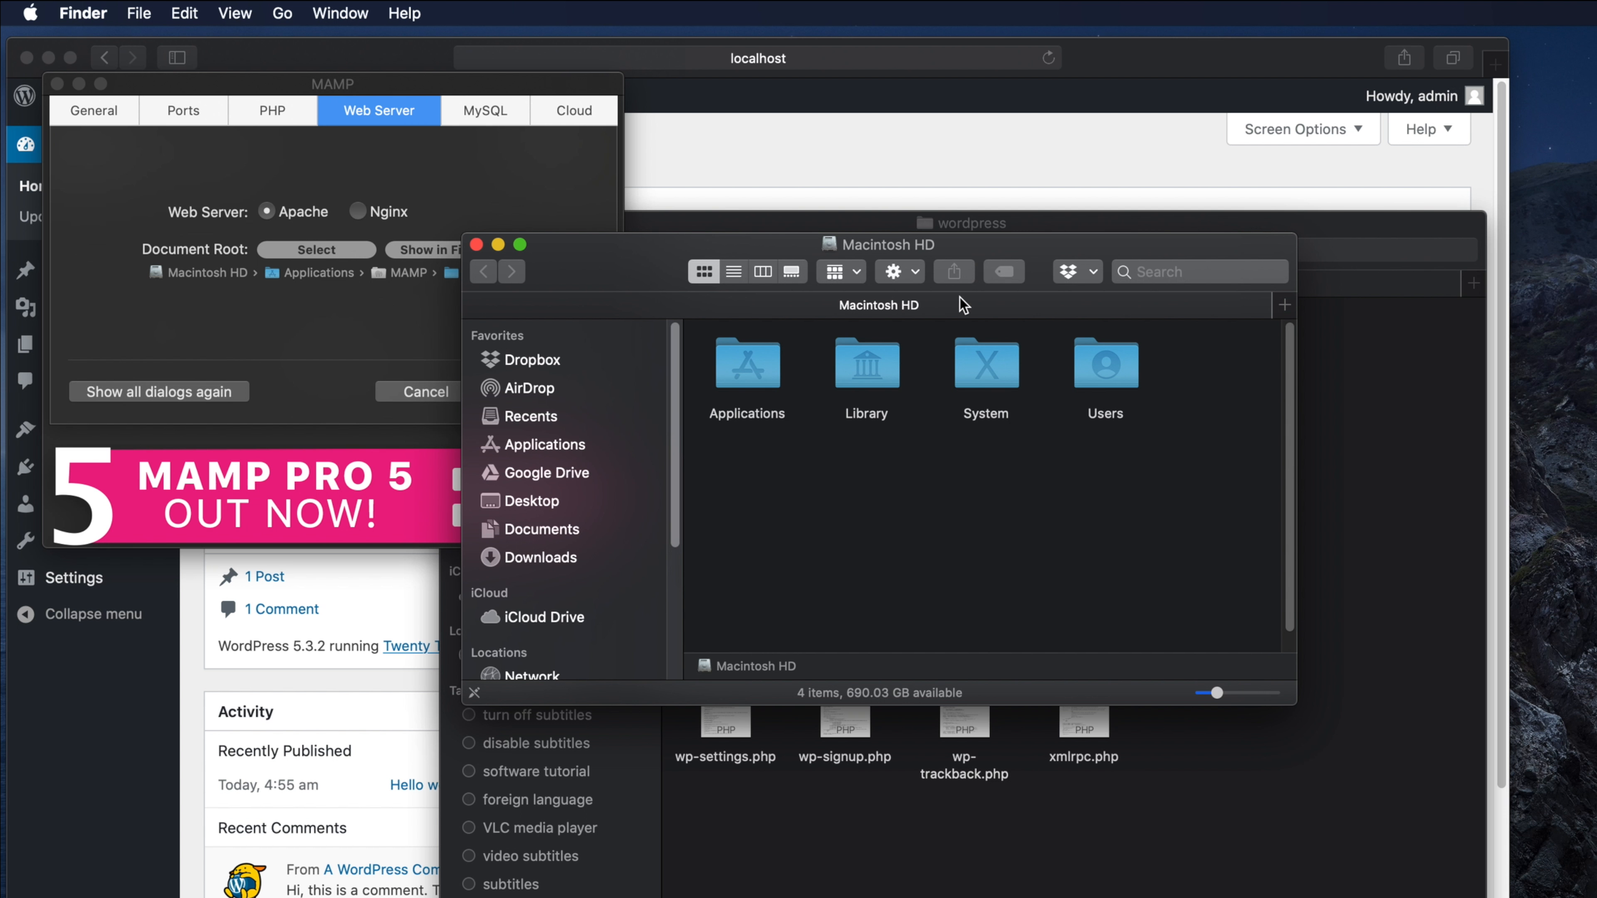
- Navigate Macintosh HD to Applications > MAMP > htdocs and enlarge the window to show all items
drag(766, 241, 794, 247)
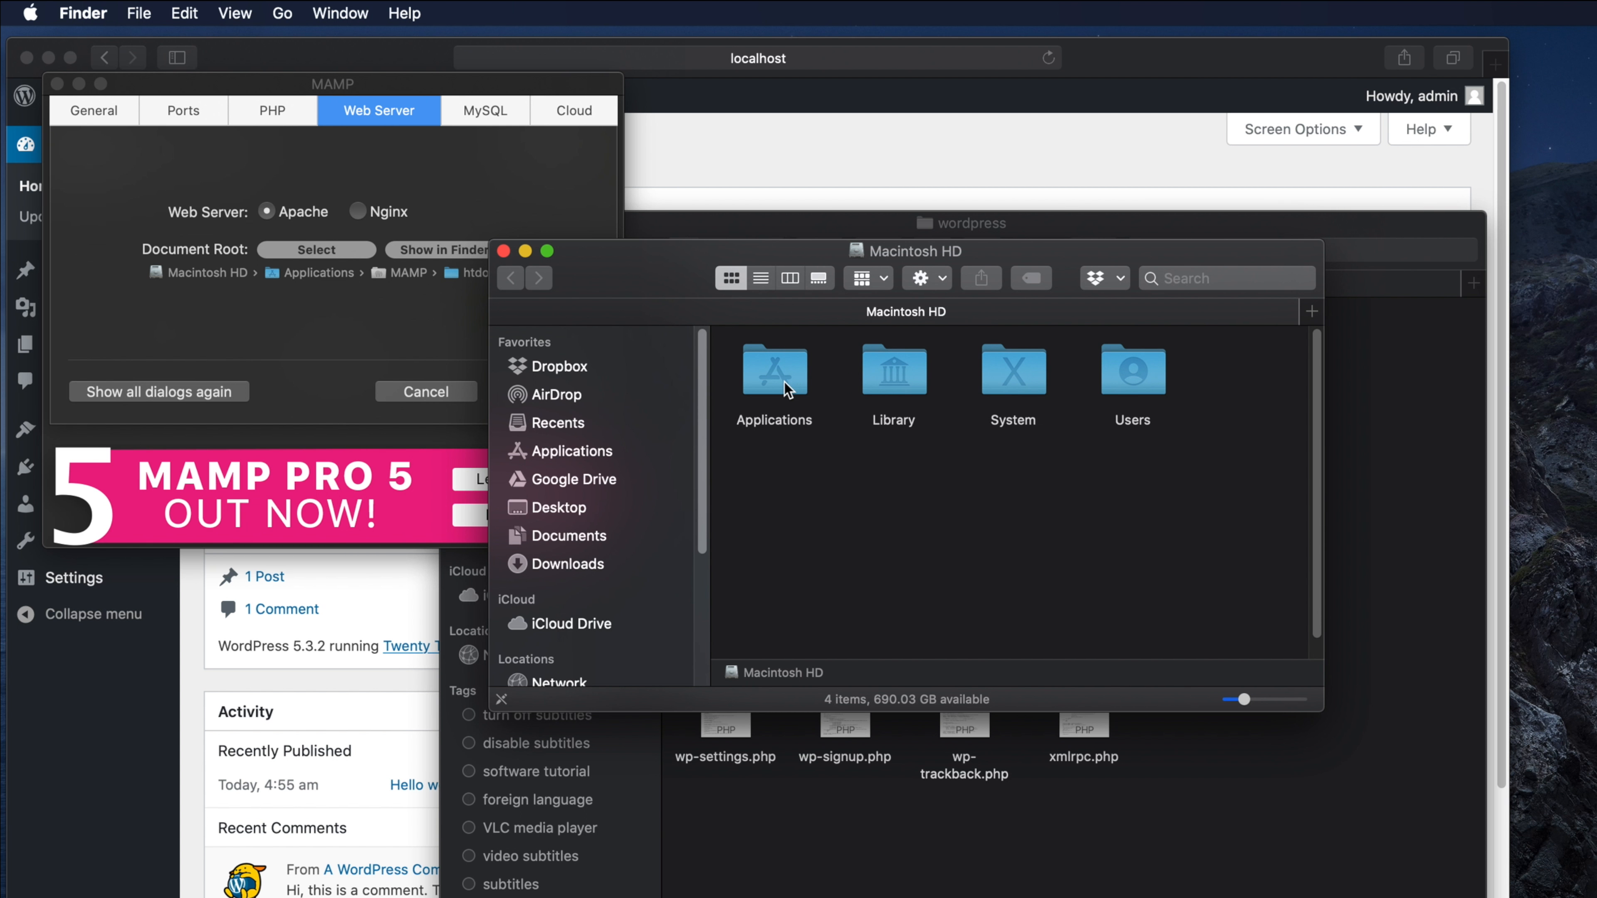
click(785, 381)
double_click(784, 382)
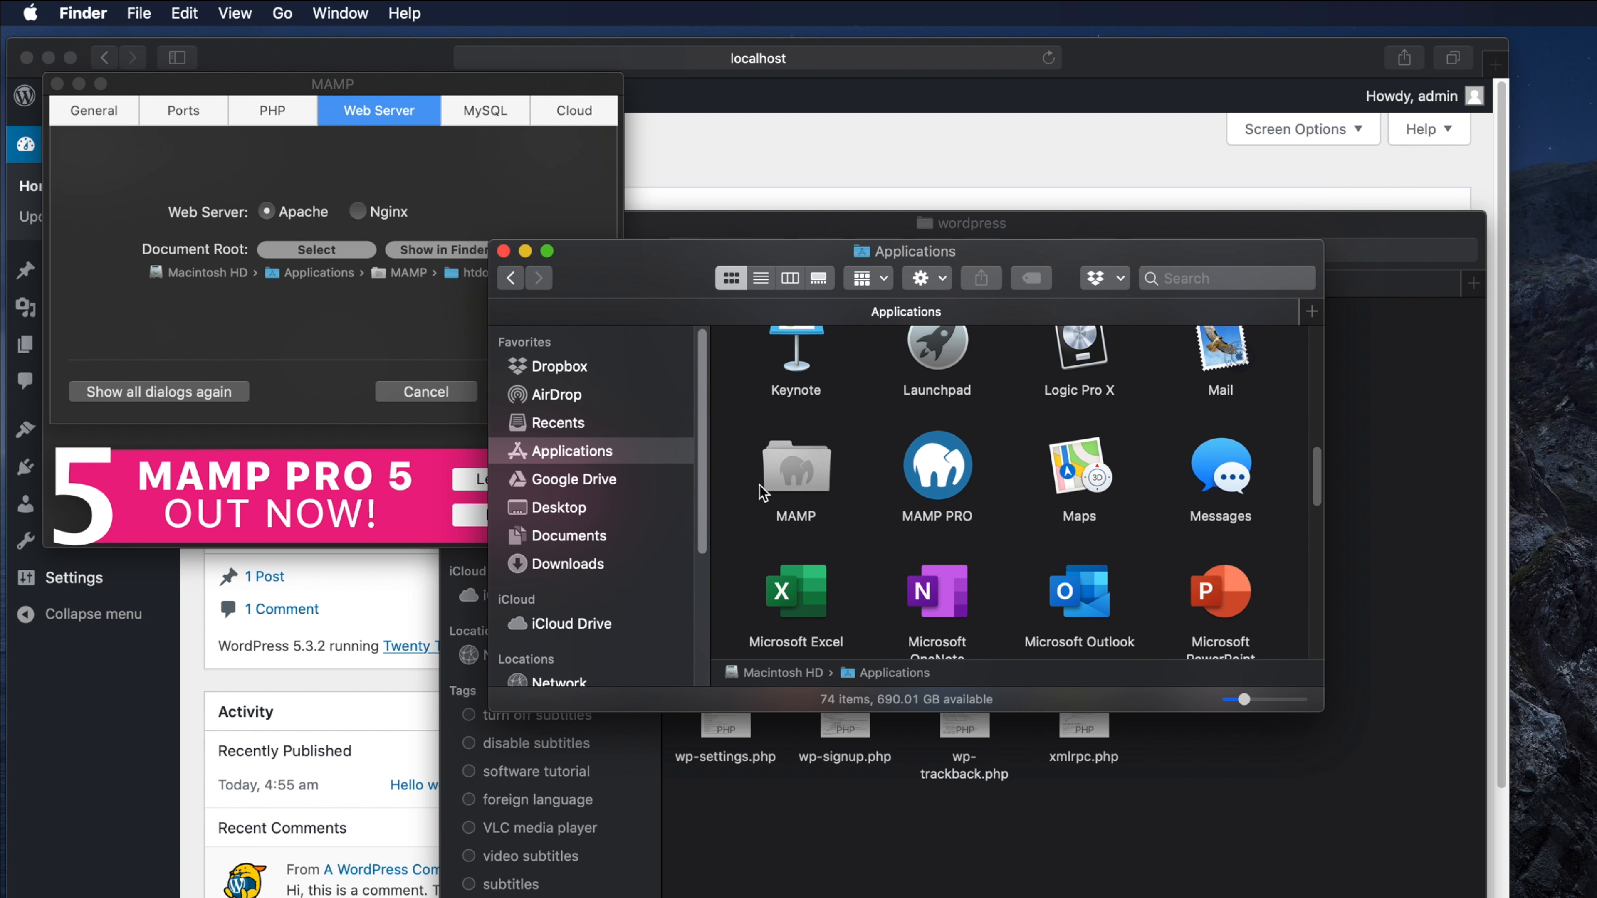
click(796, 485)
double_click(804, 477)
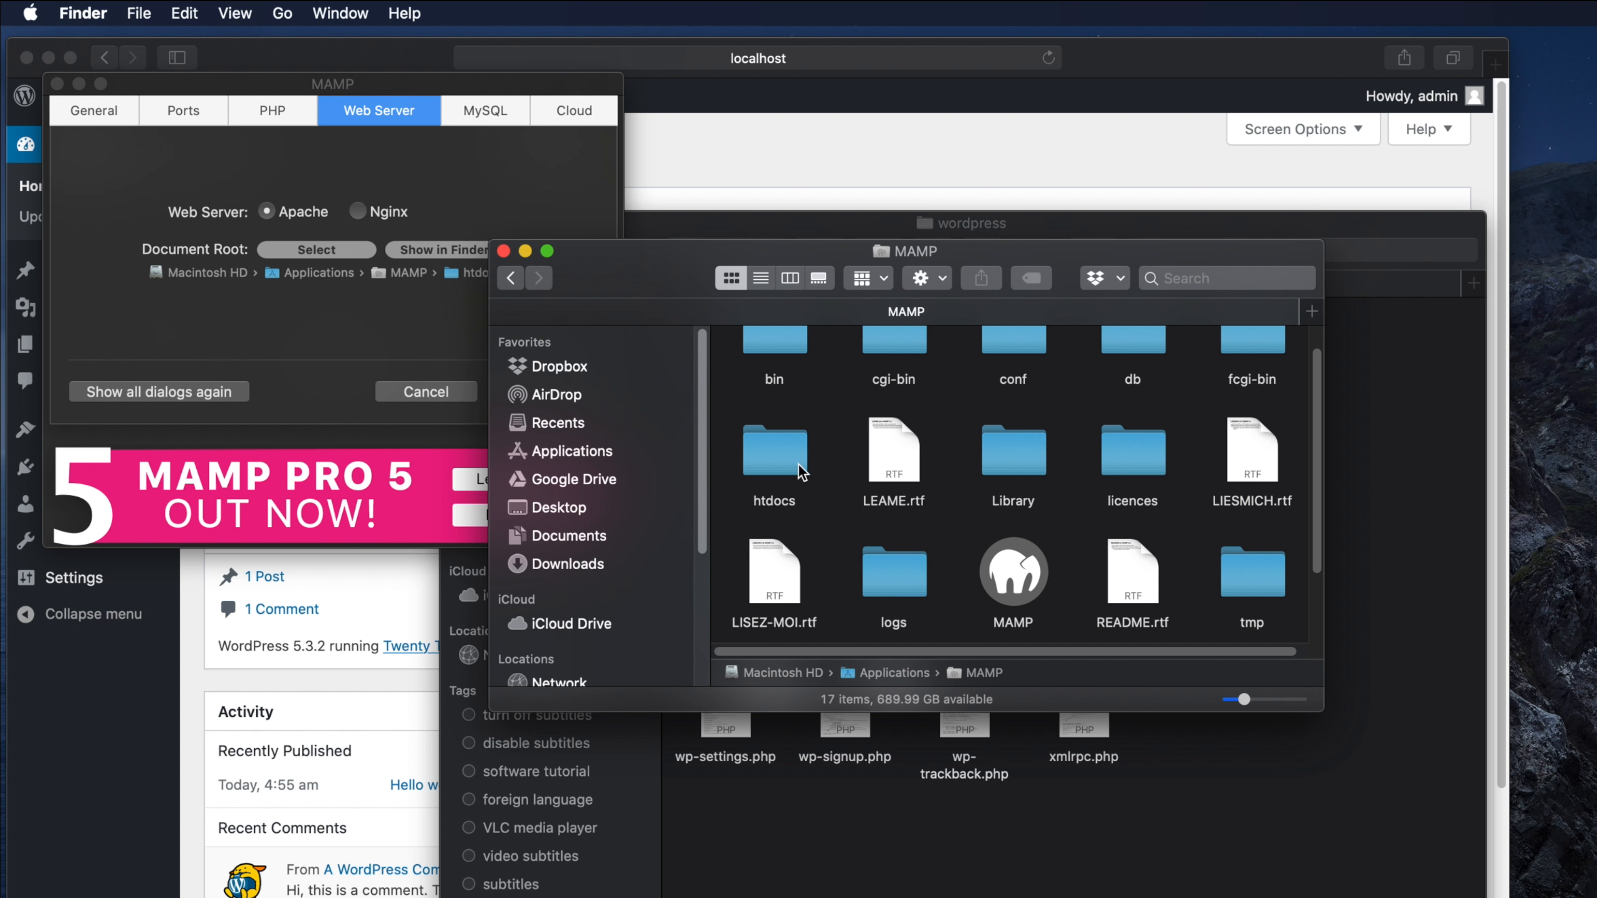
click(782, 466)
double_click(773, 456)
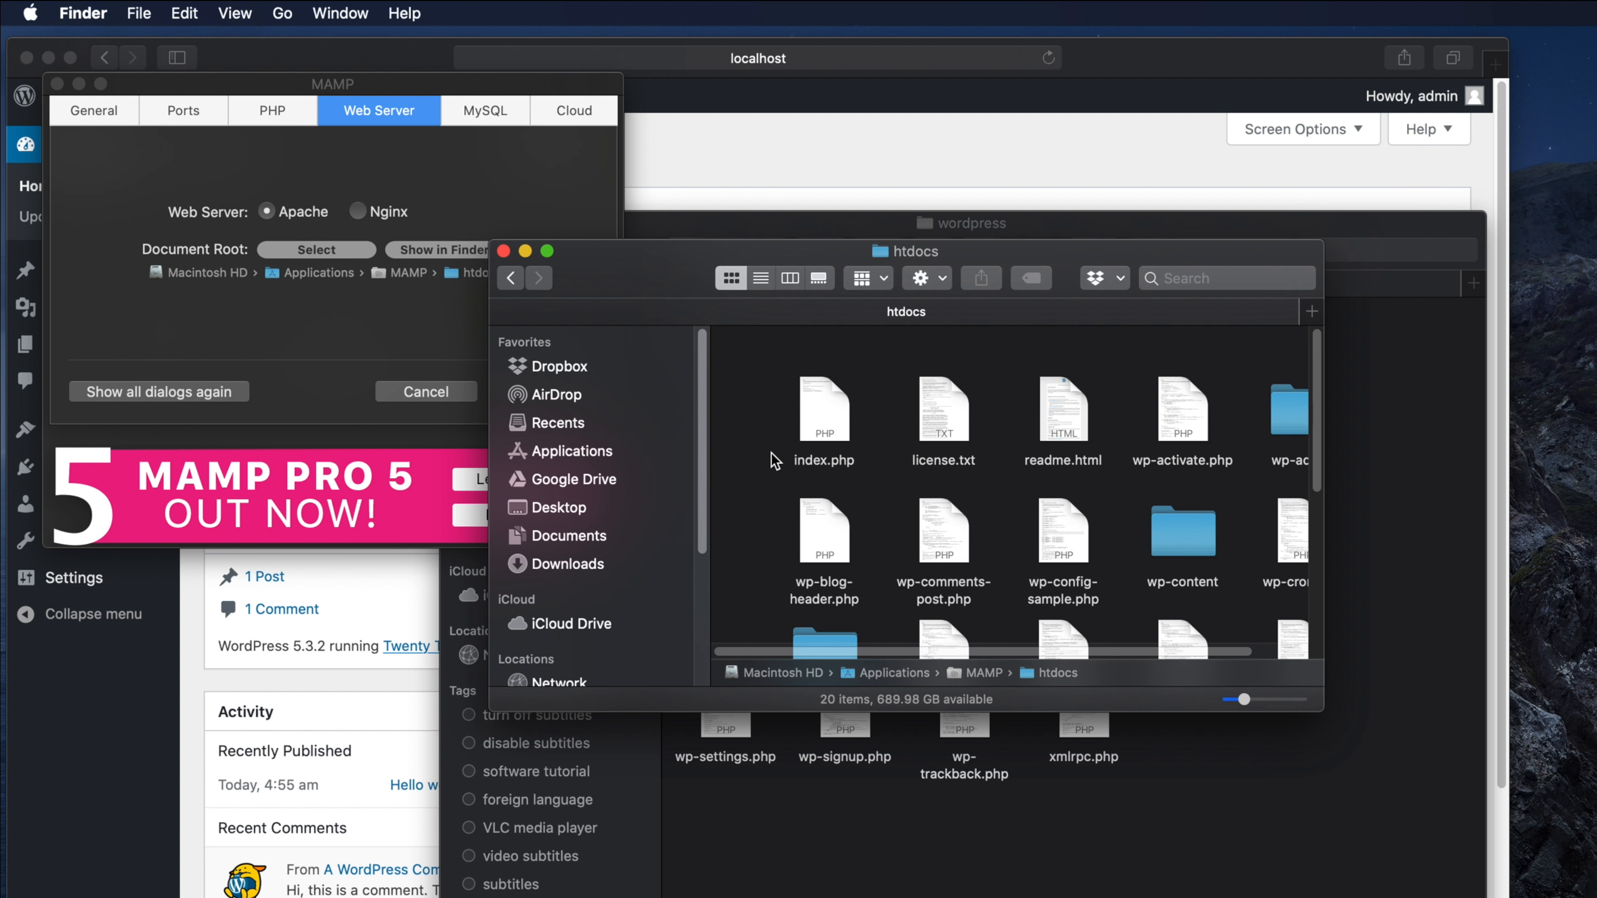
drag(1321, 709, 1522, 894)
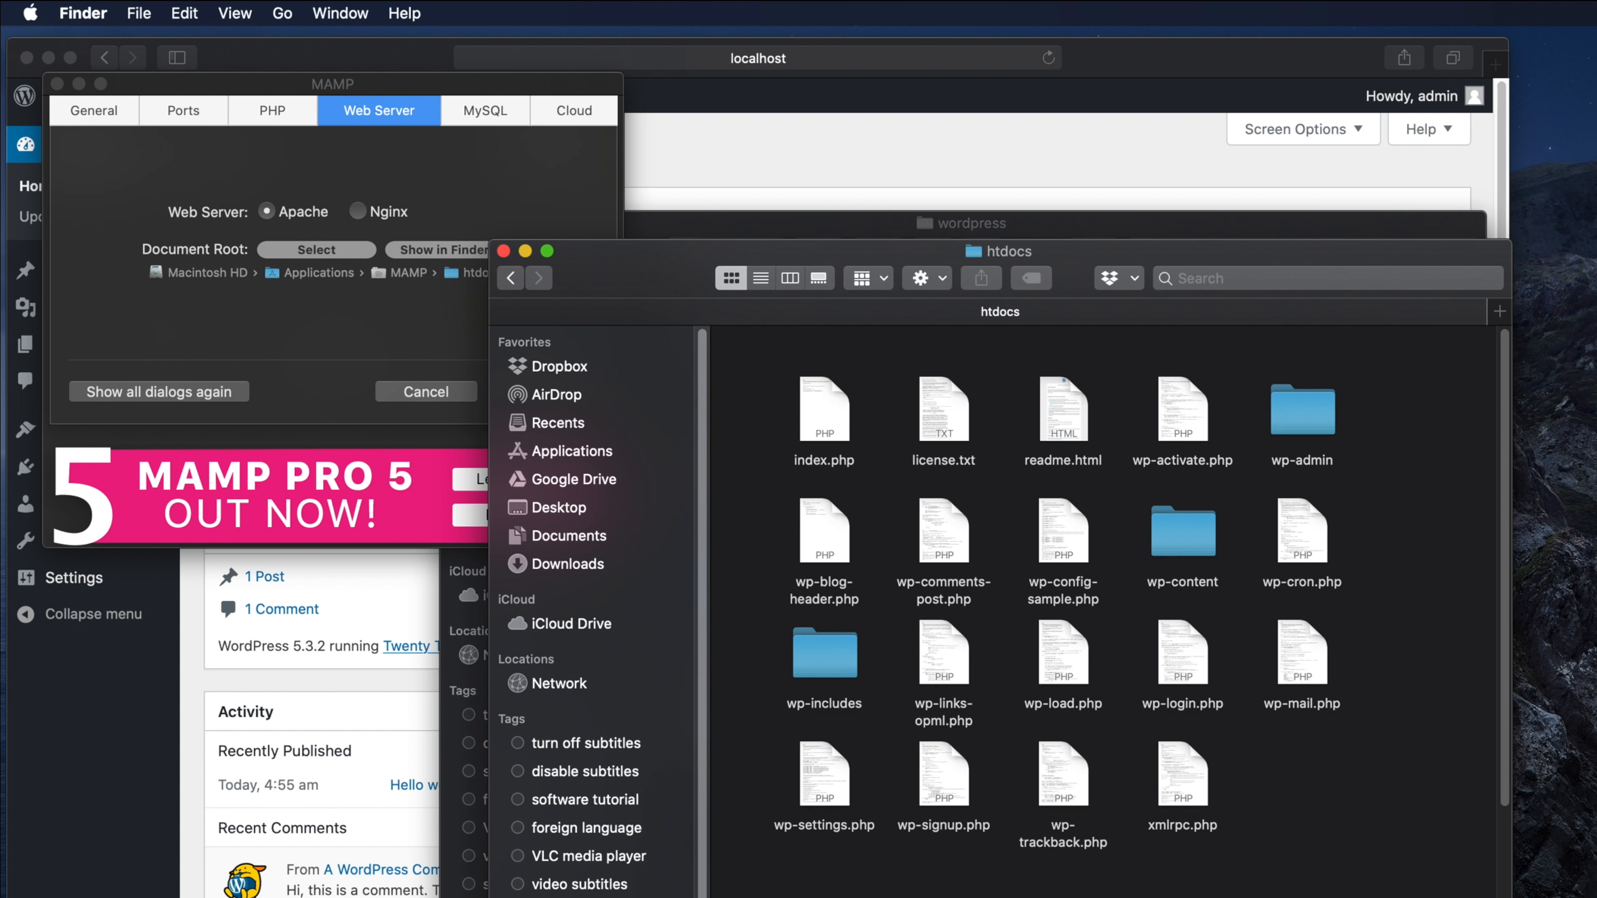
drag(1069, 261, 893, 176)
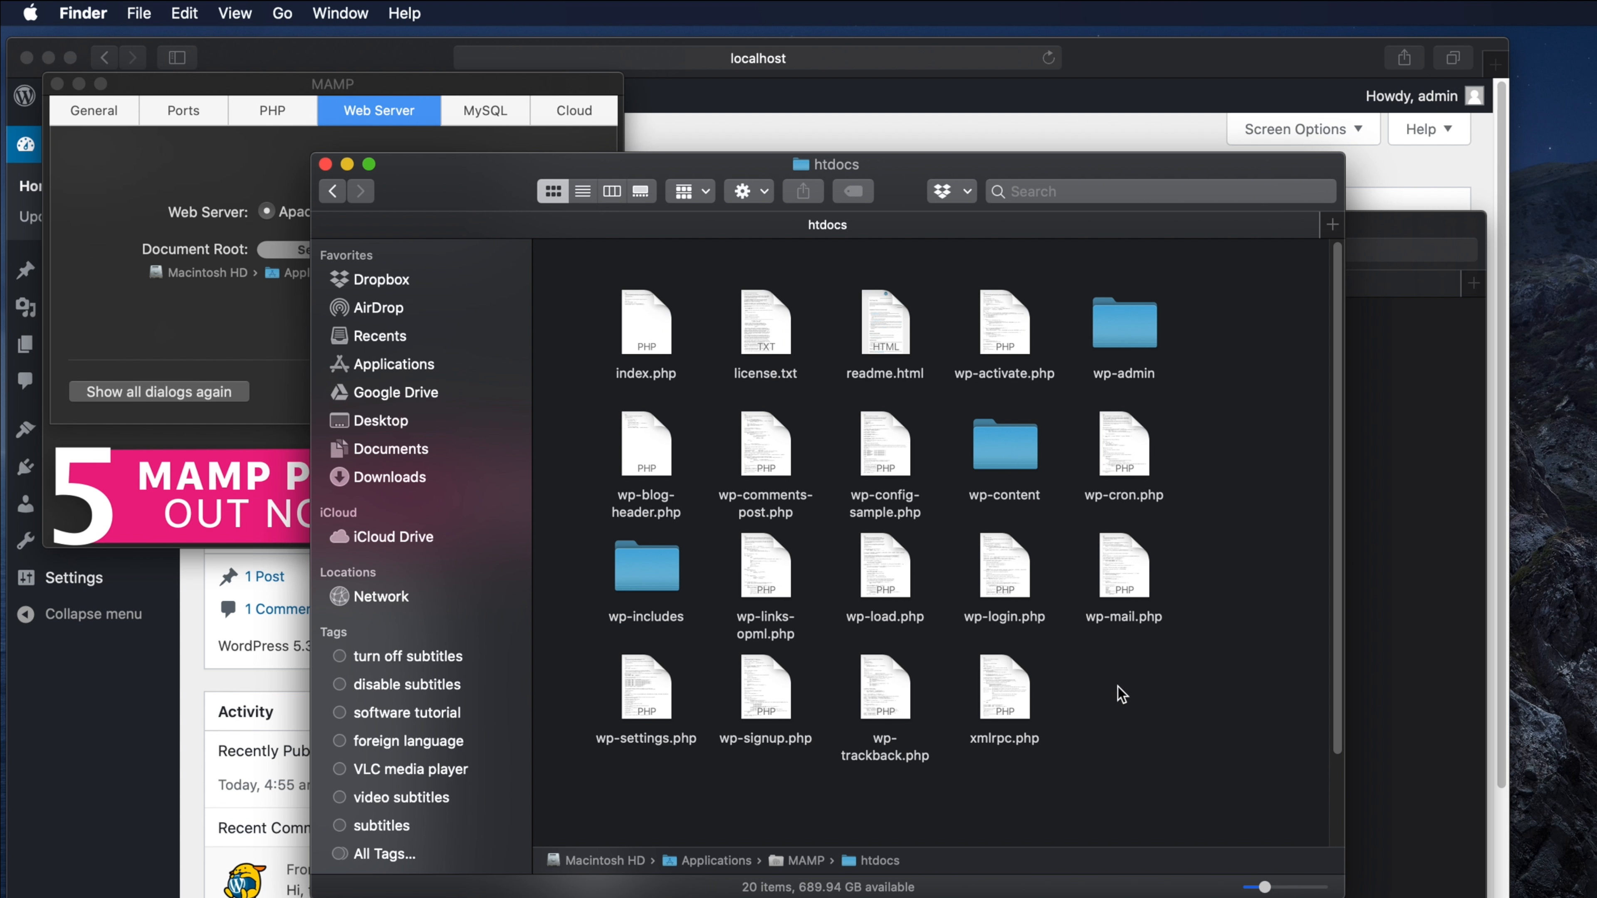
- Add a new untitled folder inside htdocs
right_click(1099, 679)
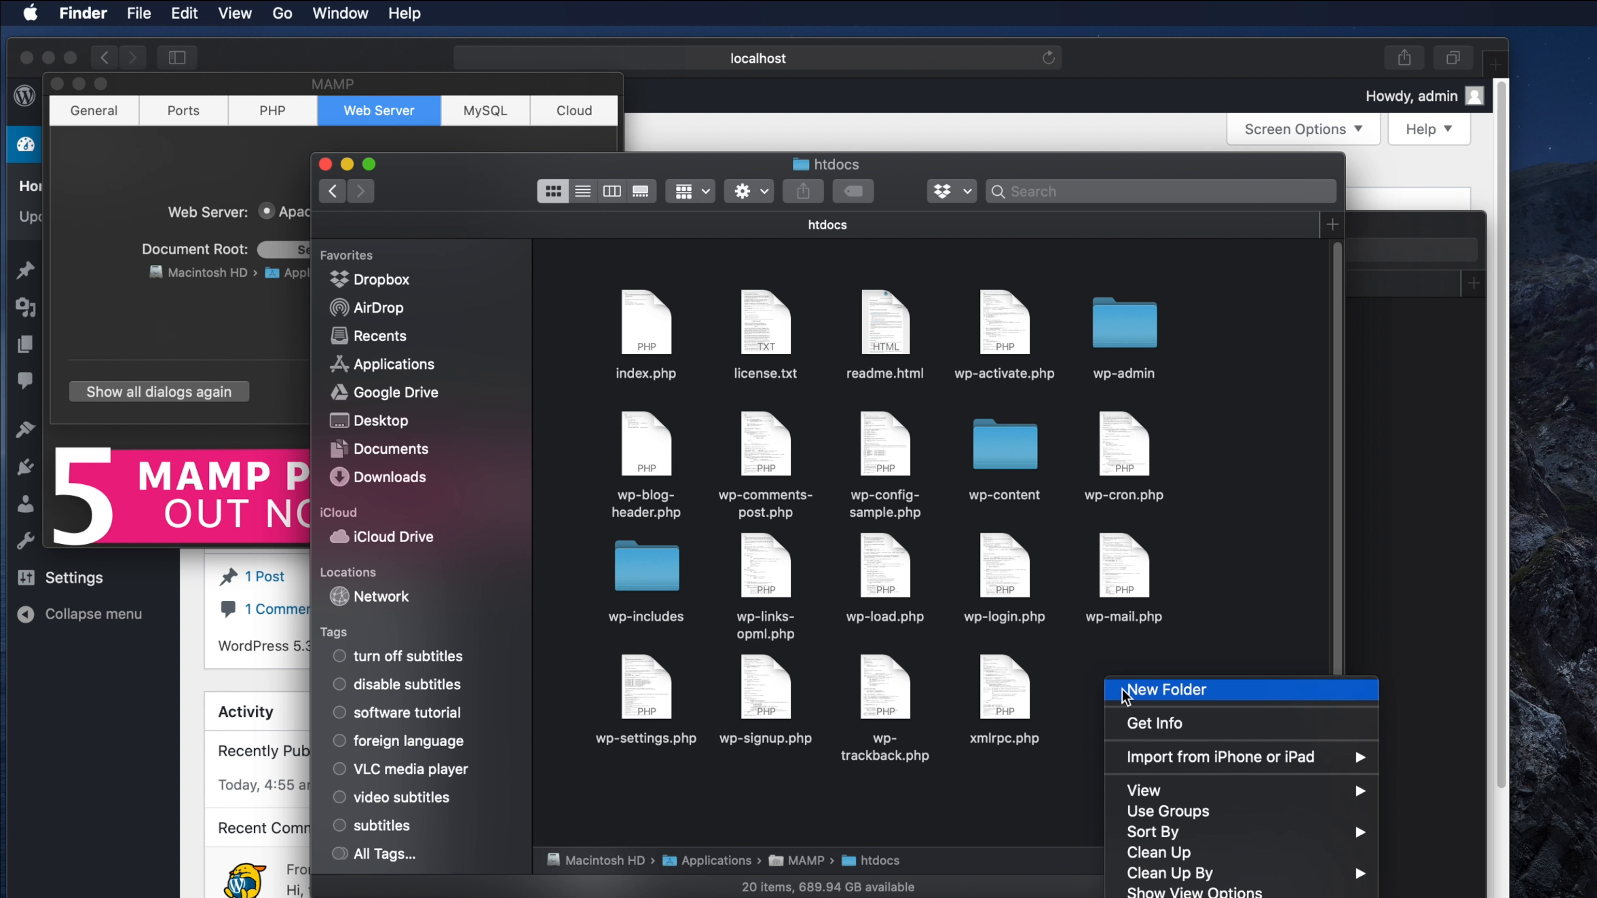
click(1083, 685)
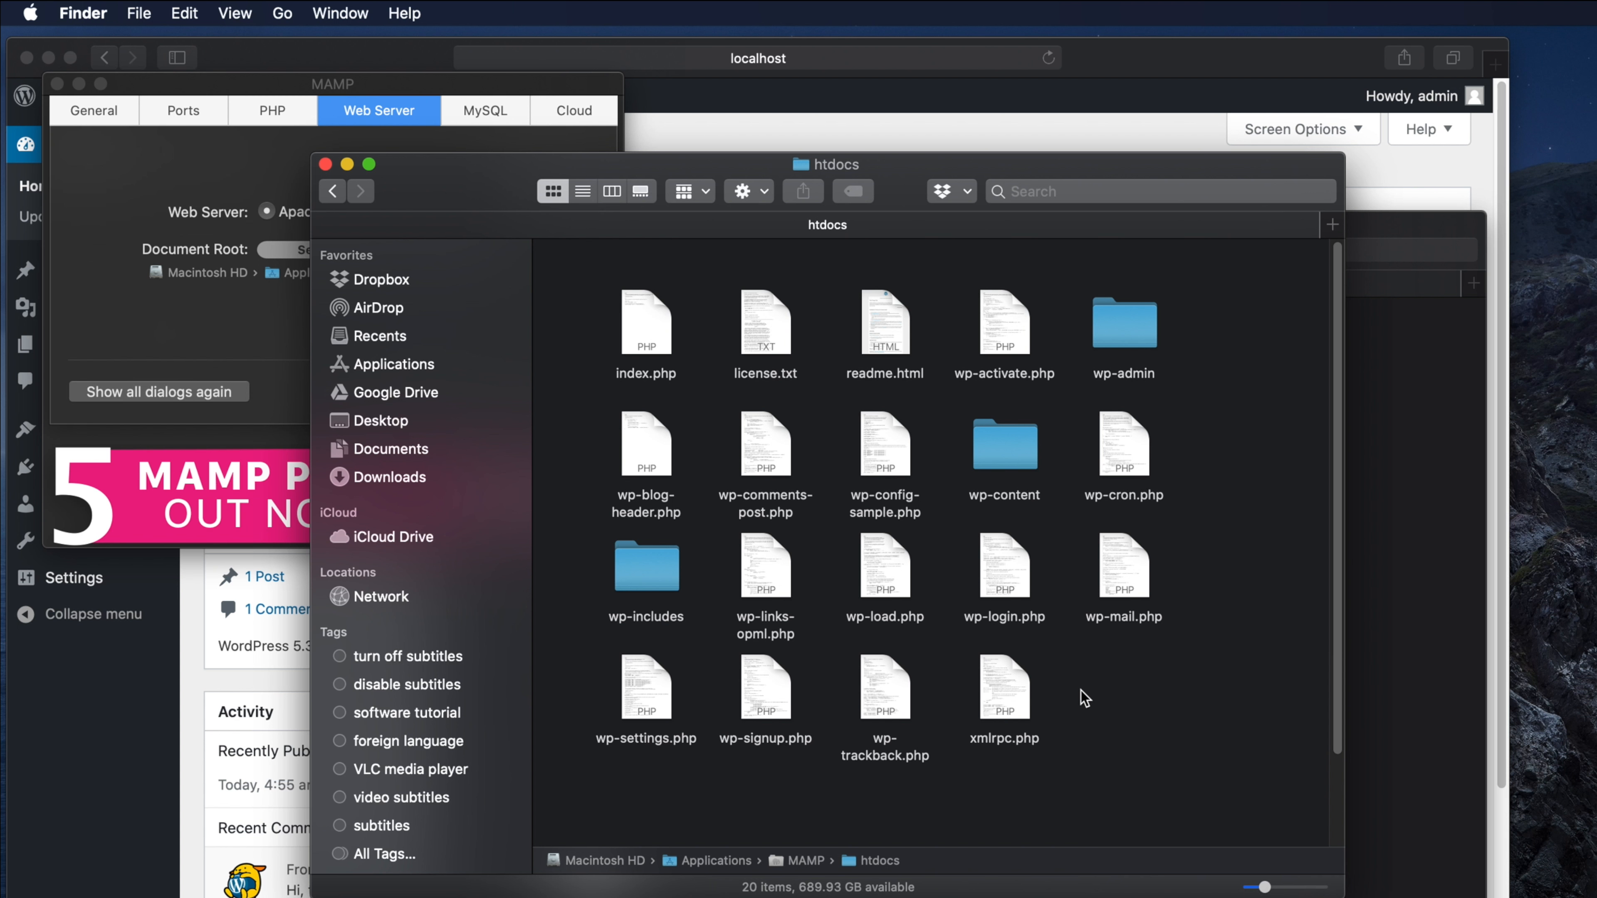
right_click(1084, 682)
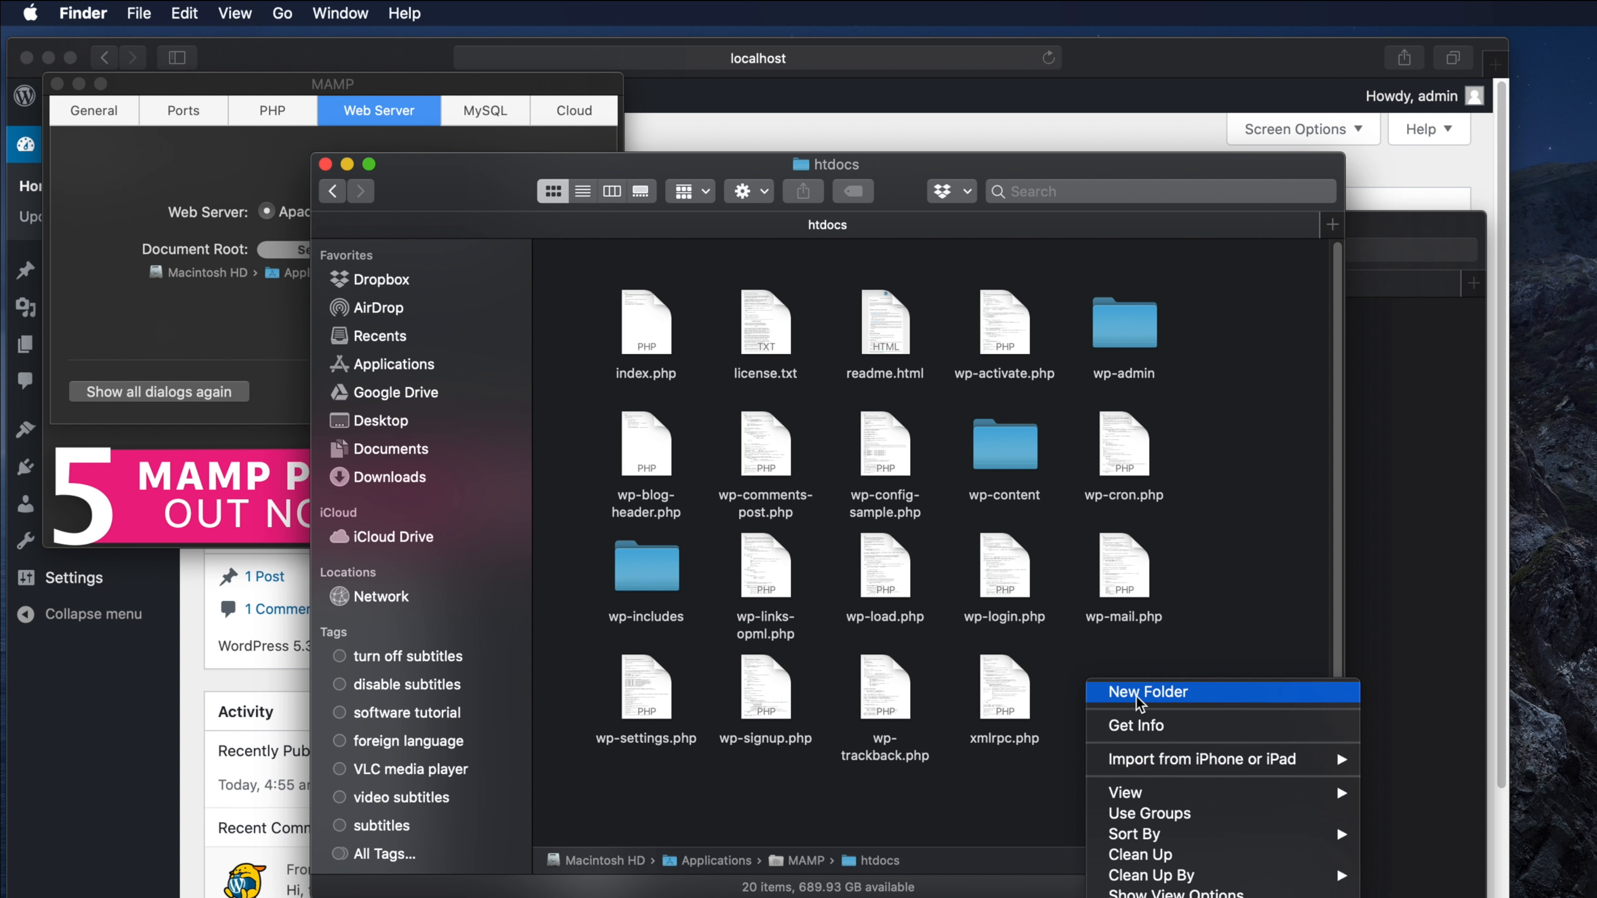
click(1157, 694)
key(Return)
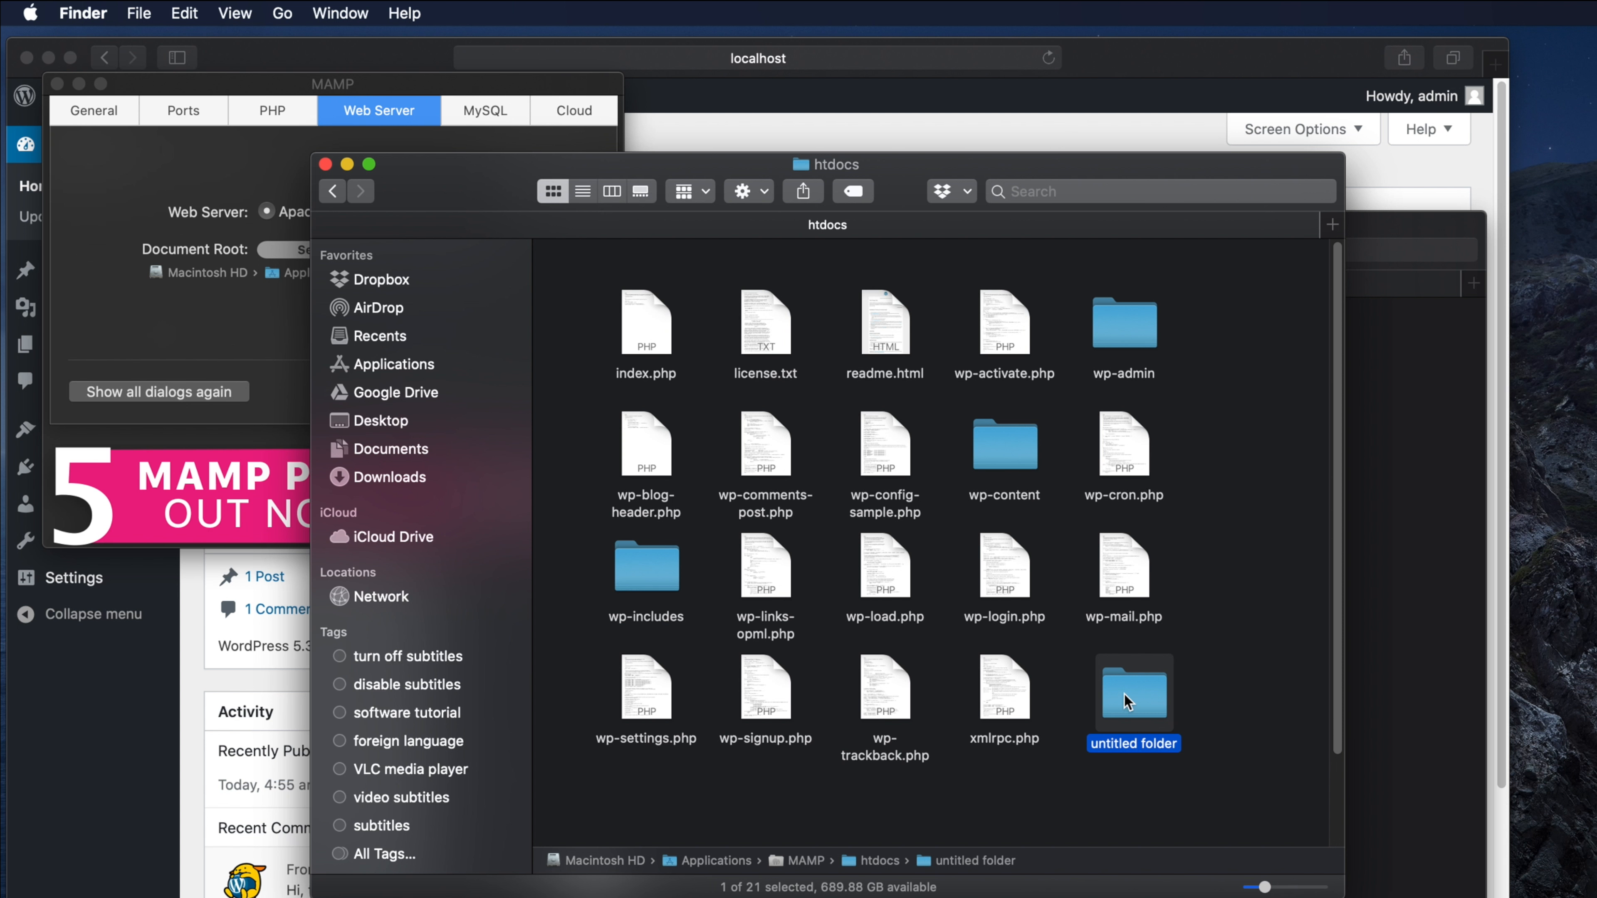
- Rename the untitled folder to sandbox and open it
right_click(1143, 687)
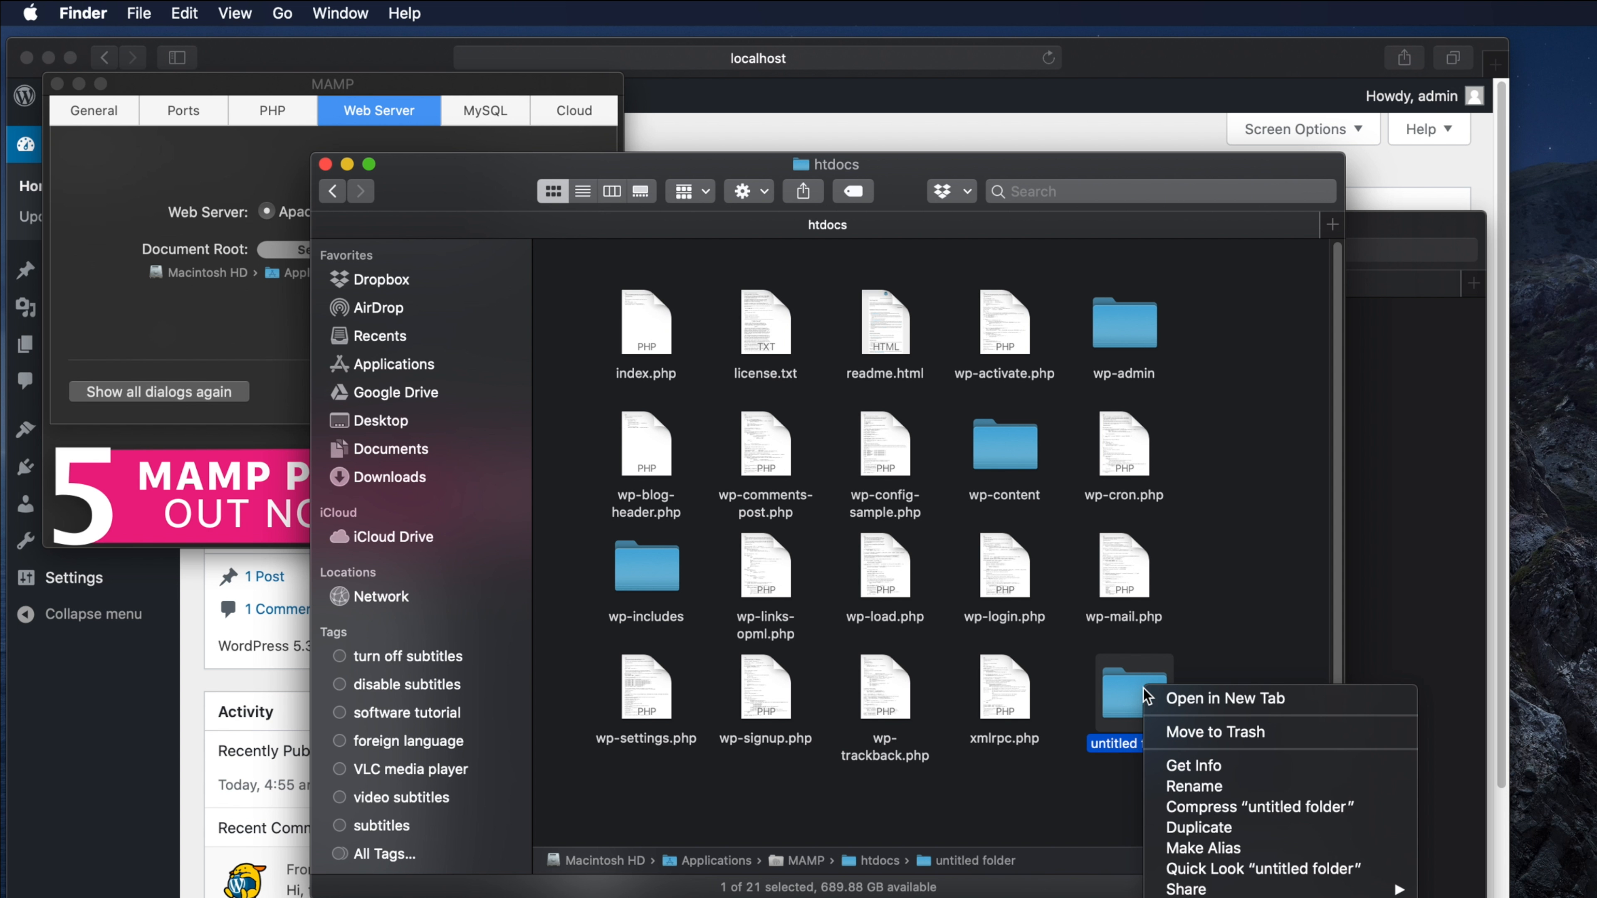
click(1241, 785)
text(sand)
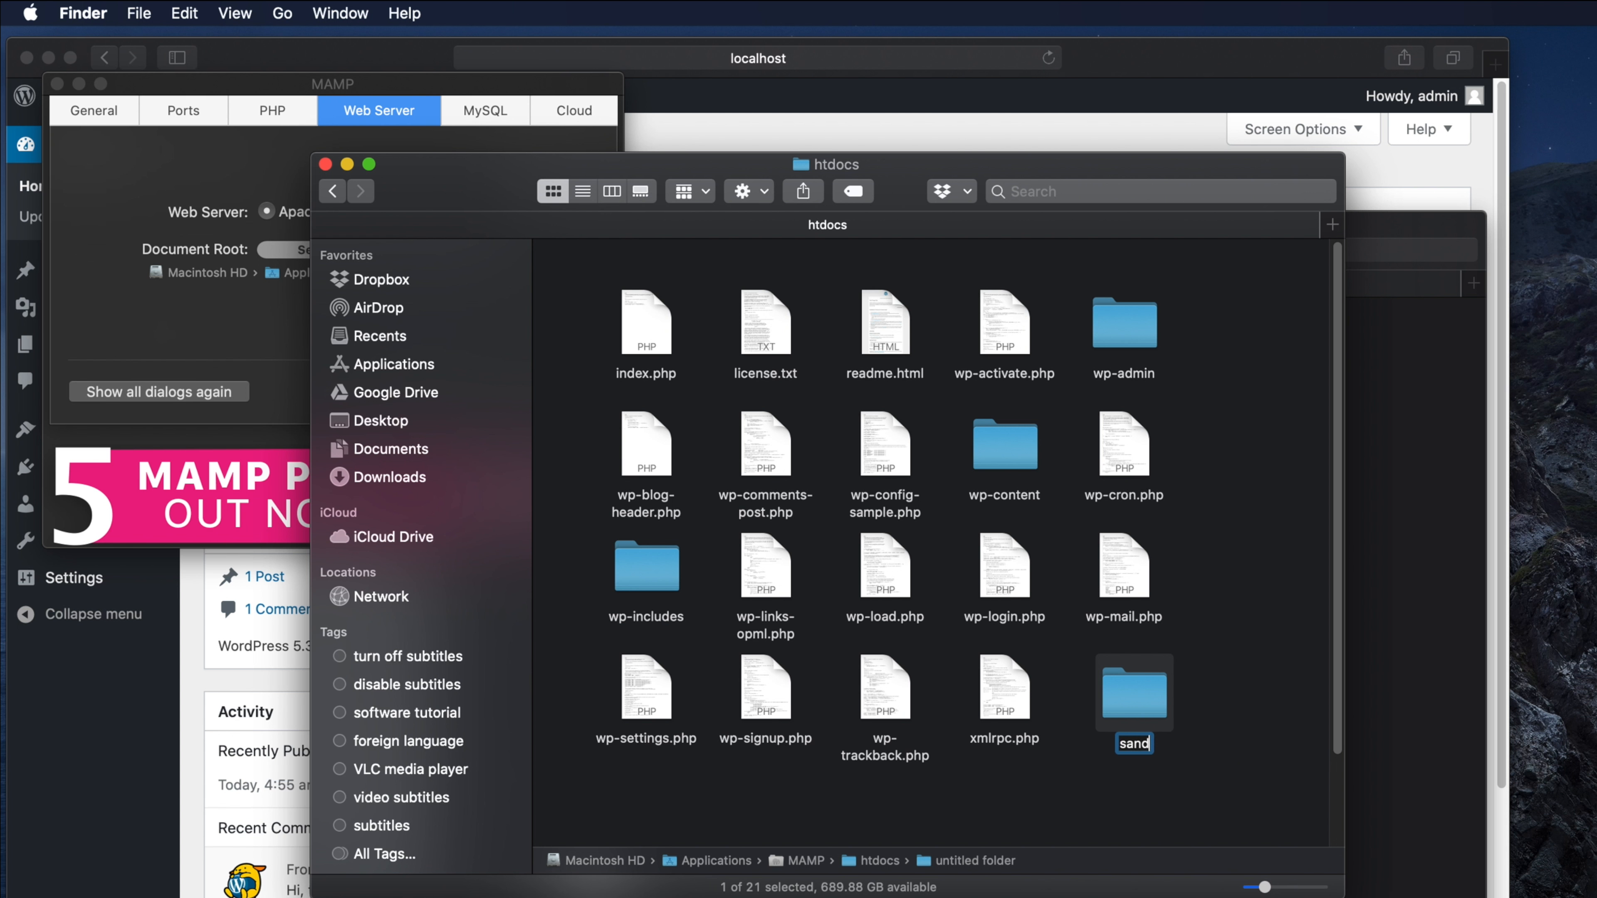
text(box)
key(Return)
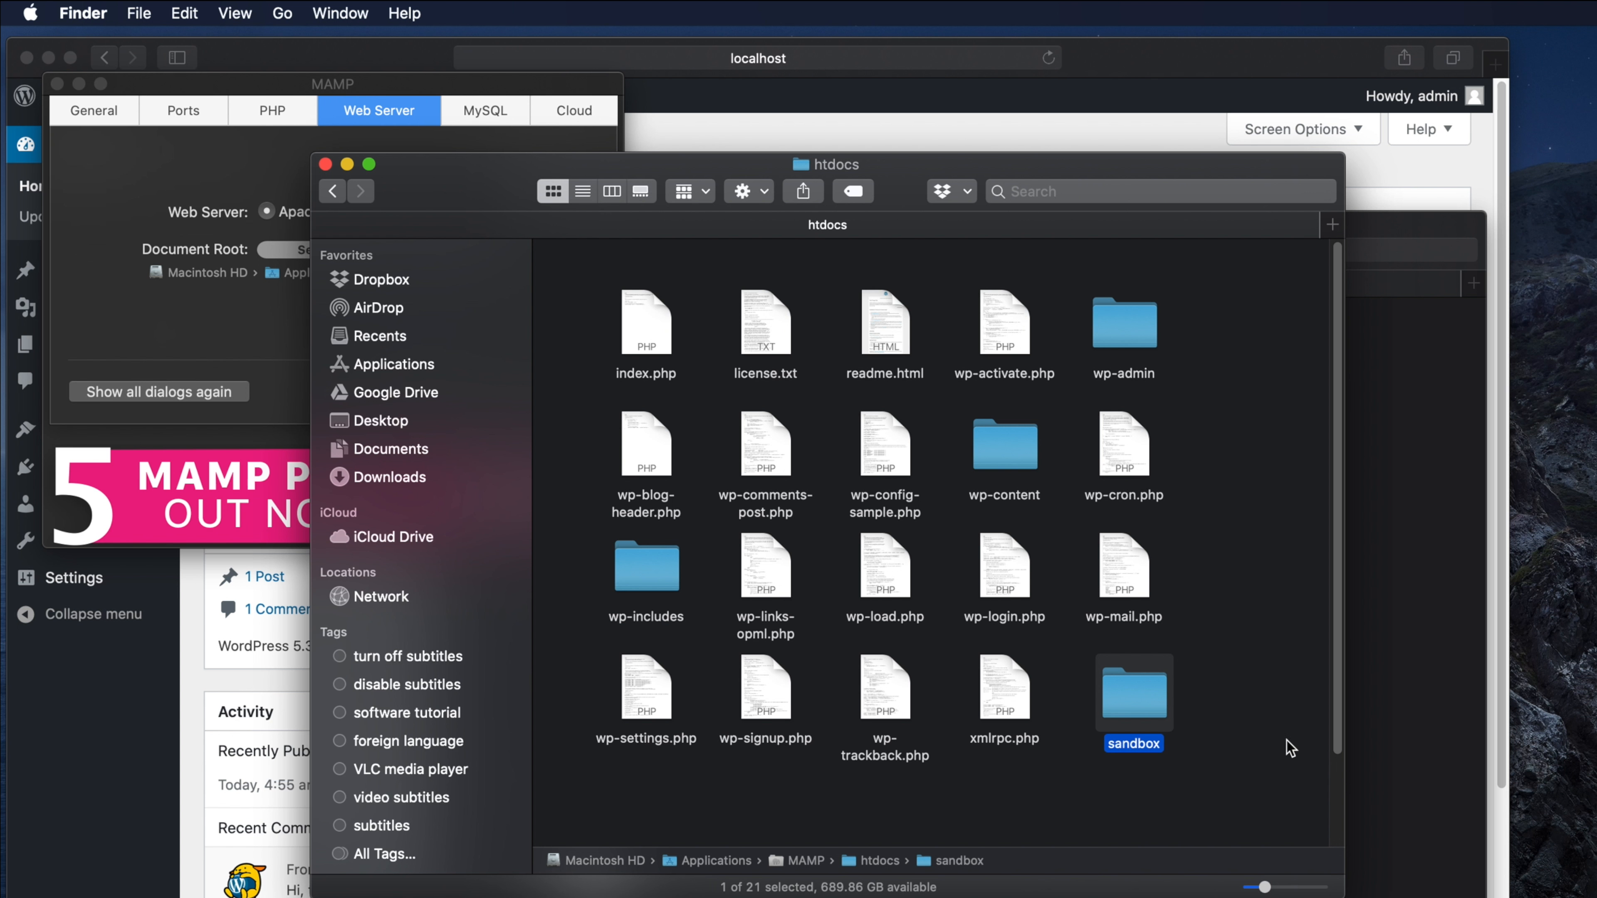
double_click(1142, 698)
drag(973, 167, 767, 200)
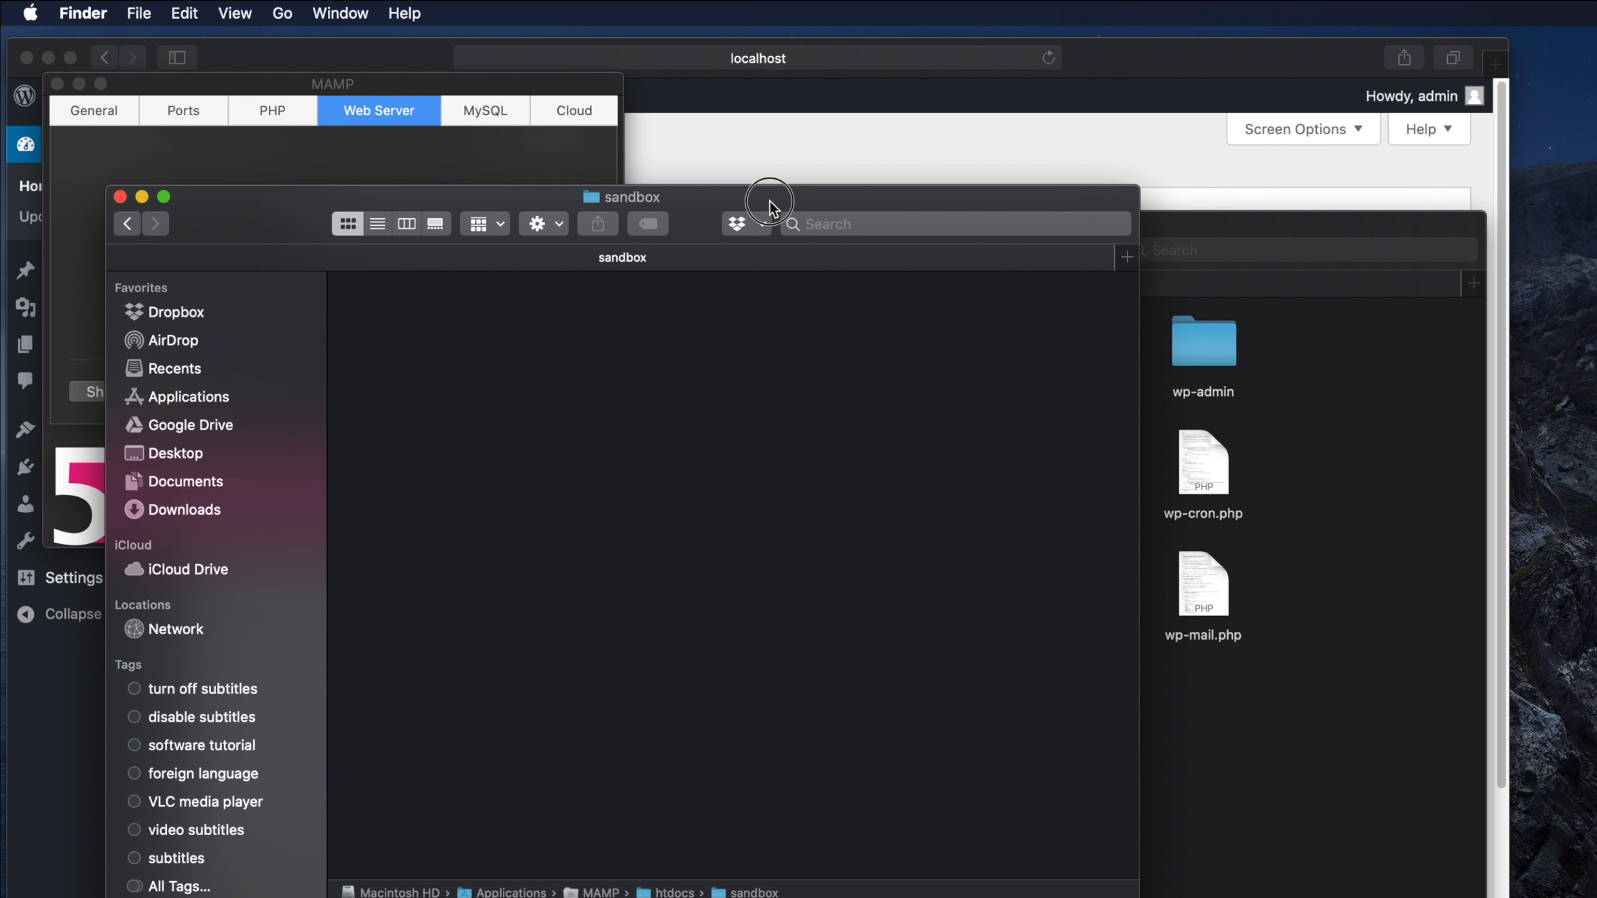
click(1342, 500)
drag(1063, 228, 1245, 282)
drag(1509, 874, 754, 317)
drag(912, 412, 410, 488)
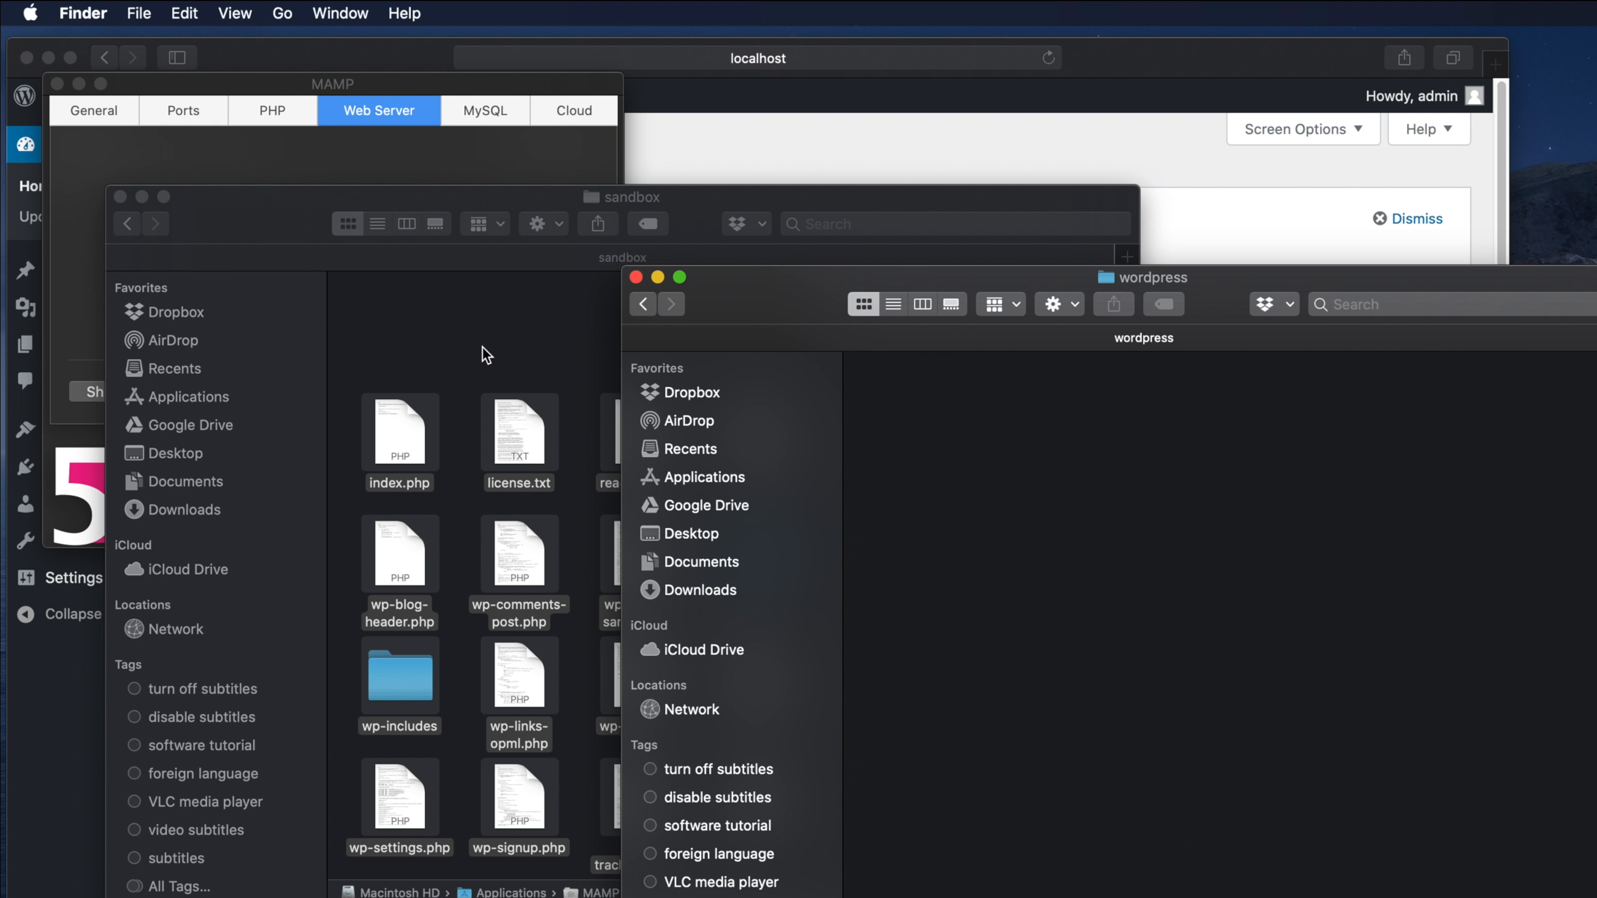
click(488, 347)
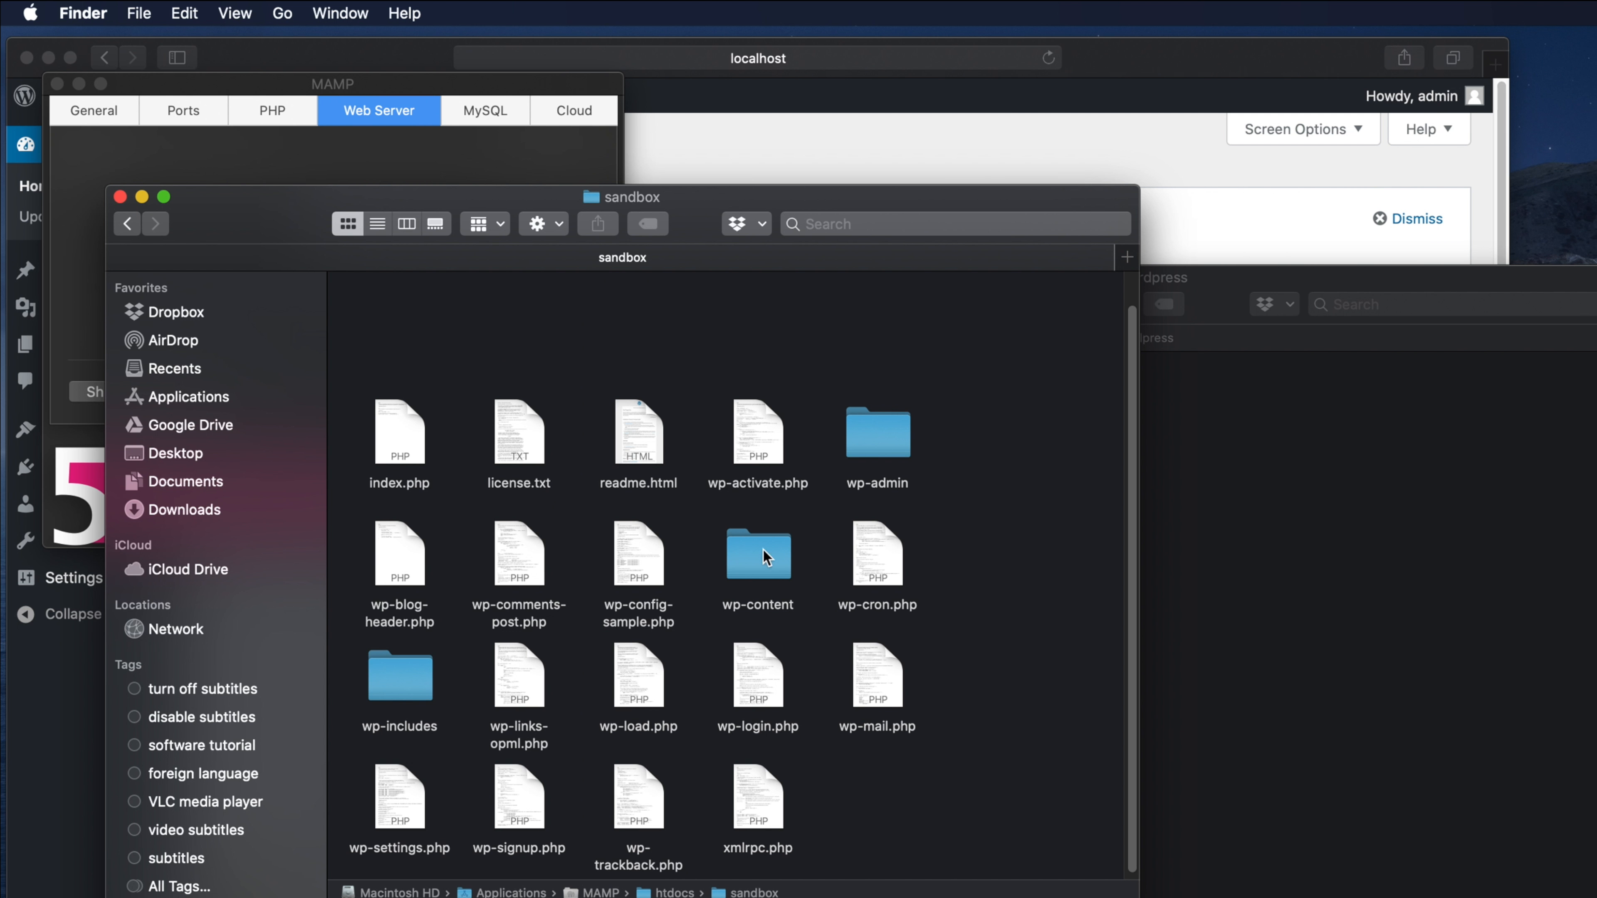
scroll(1118, 518, down, 1)
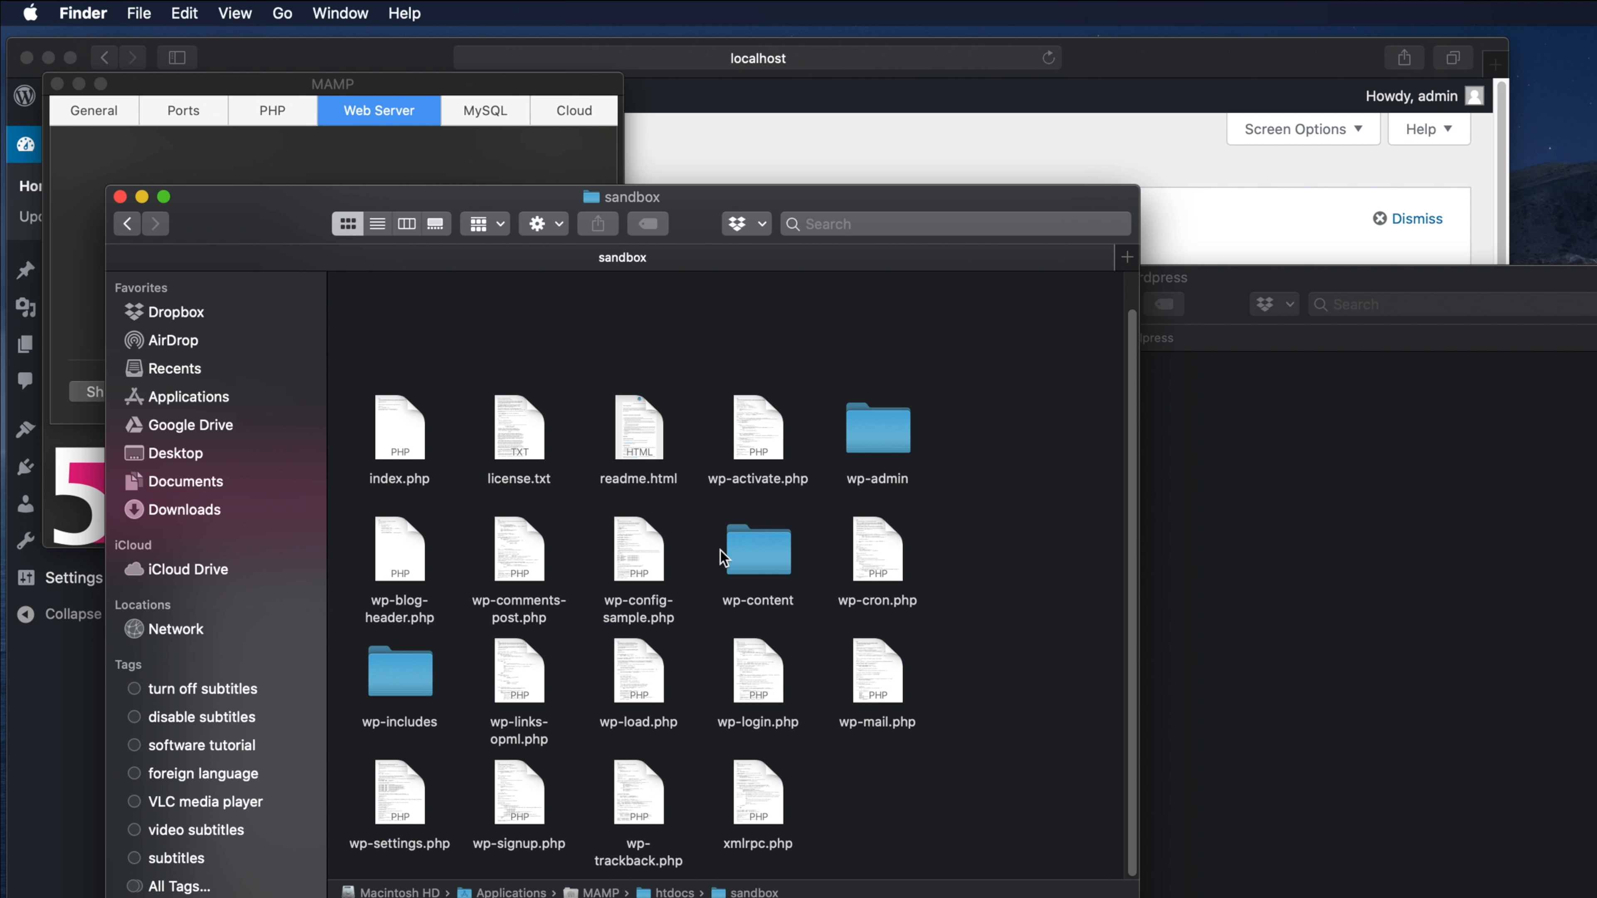
- Minimize the sandbox window, close MAMP preferences, and load the Welcome to MAMP start page
click(143, 197)
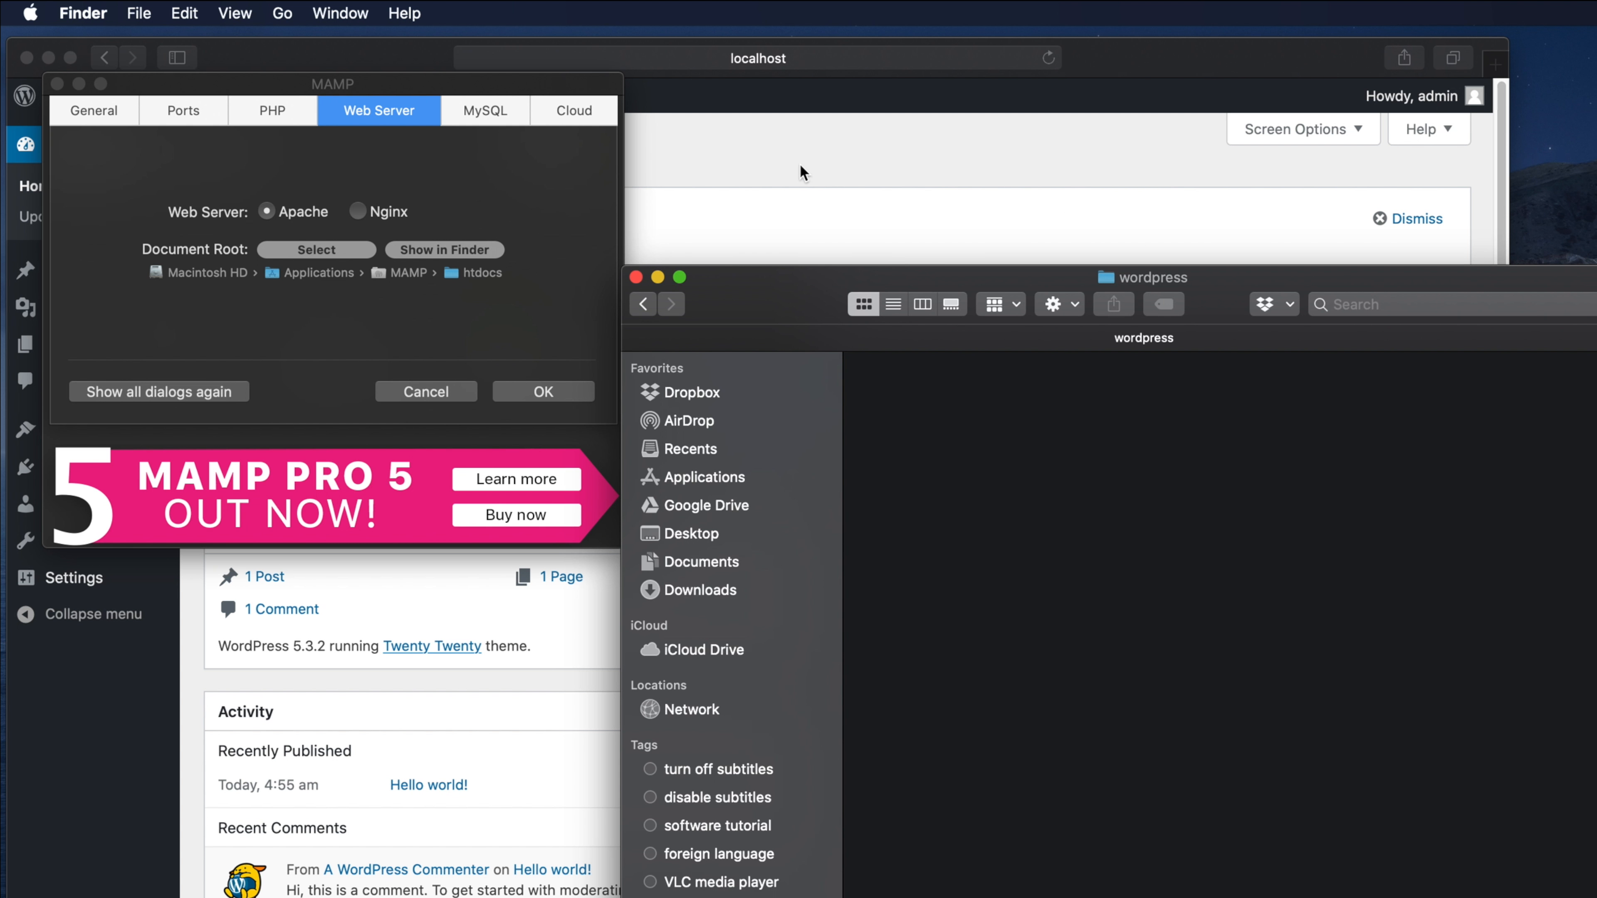
click(114, 112)
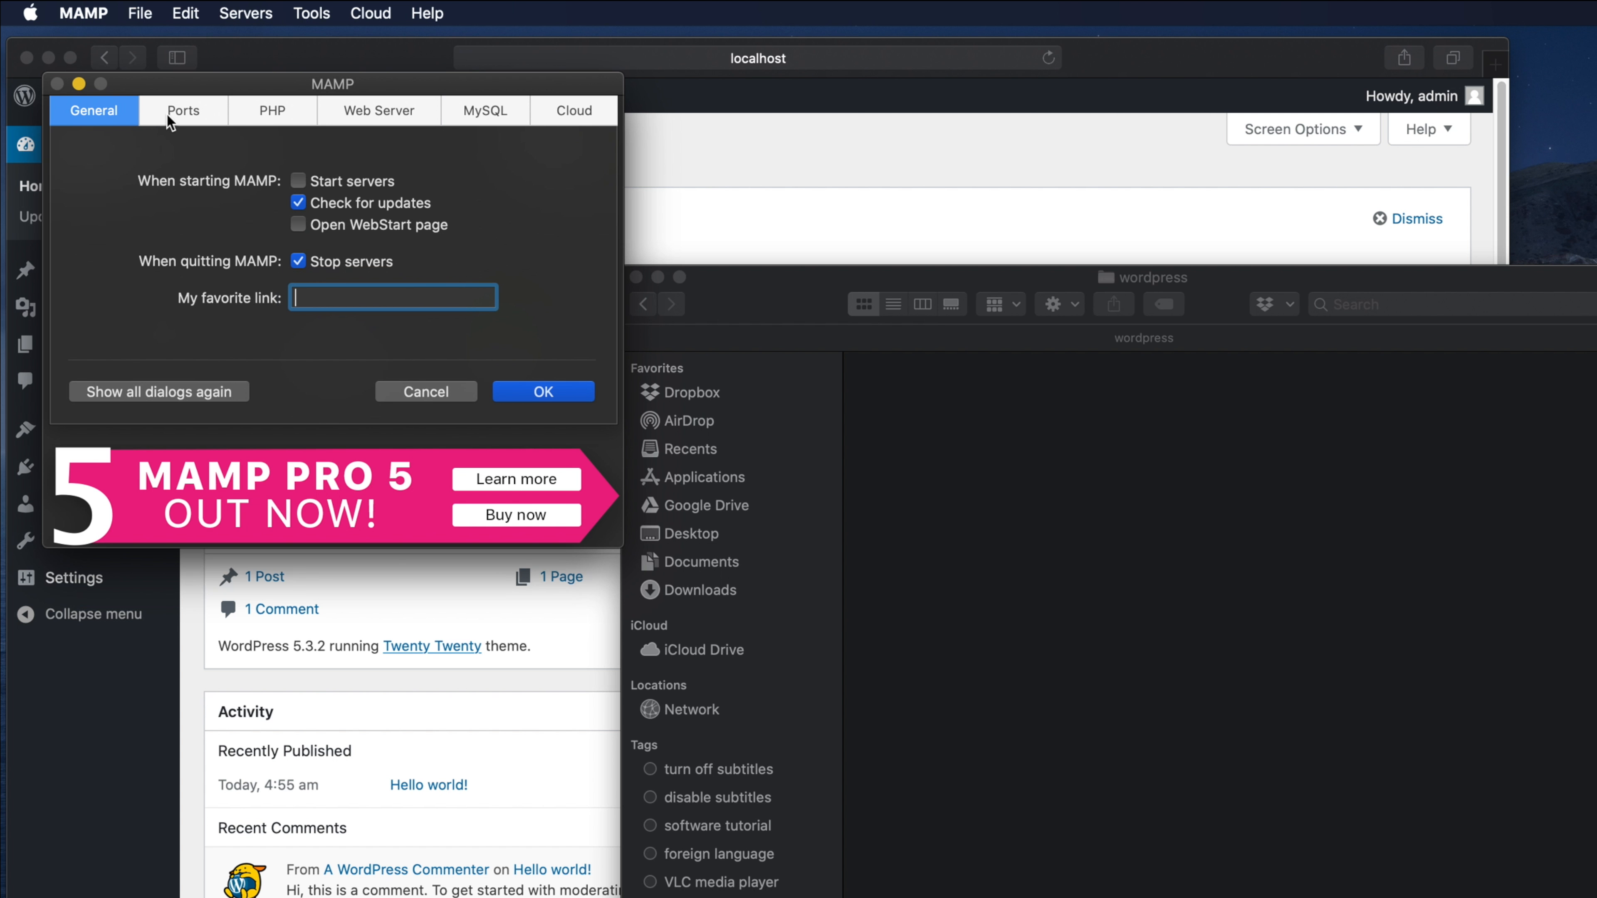
click(516, 394)
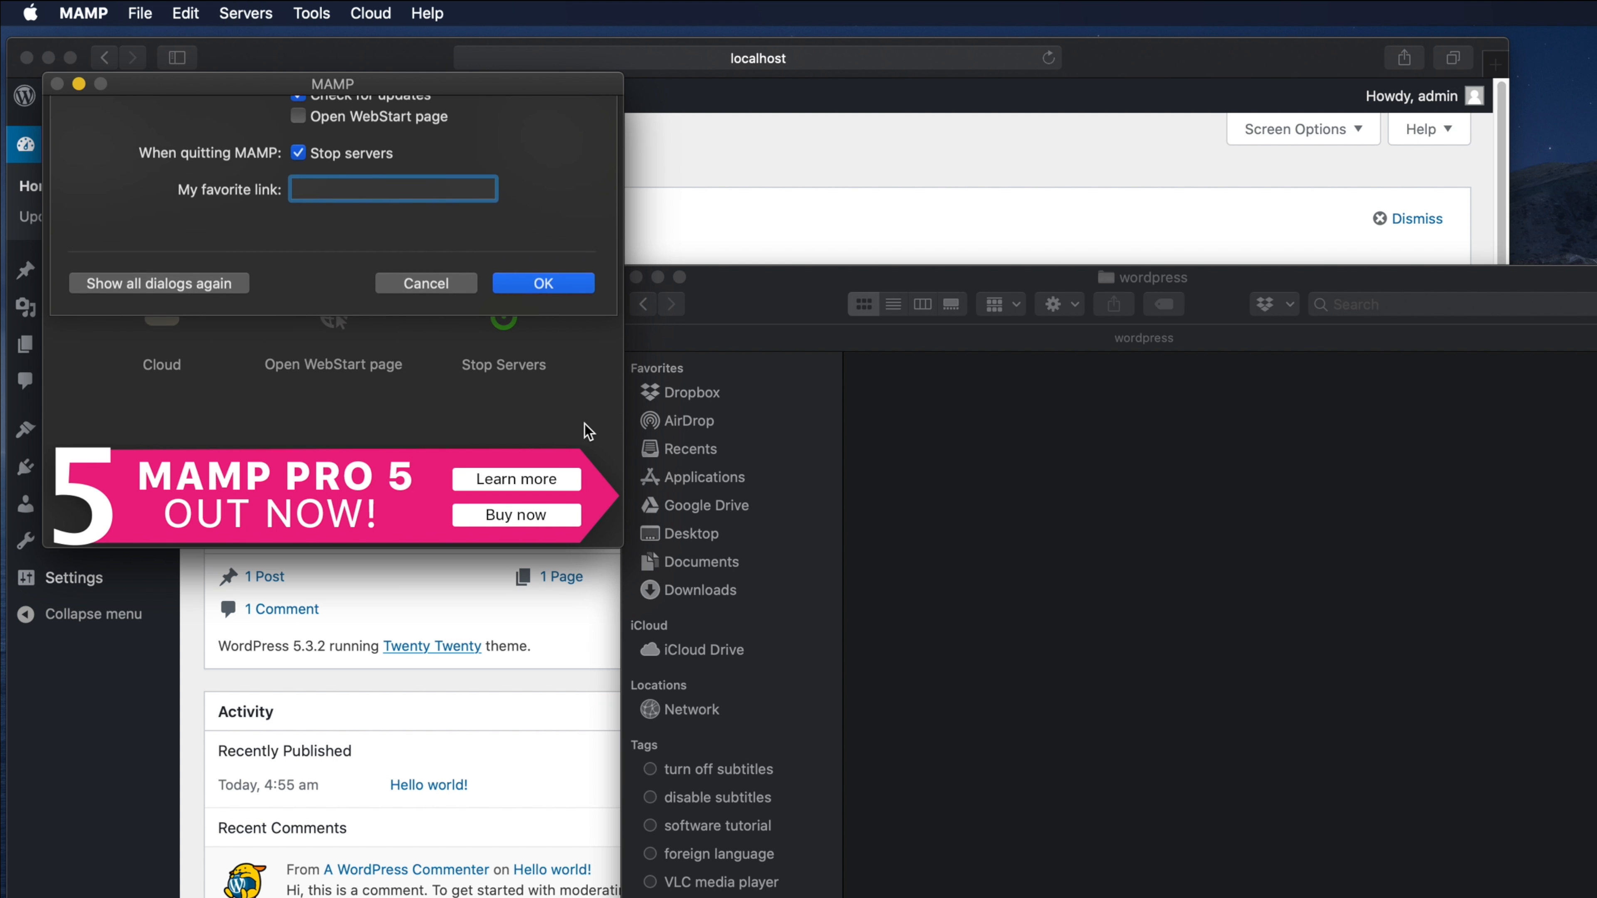
click(335, 320)
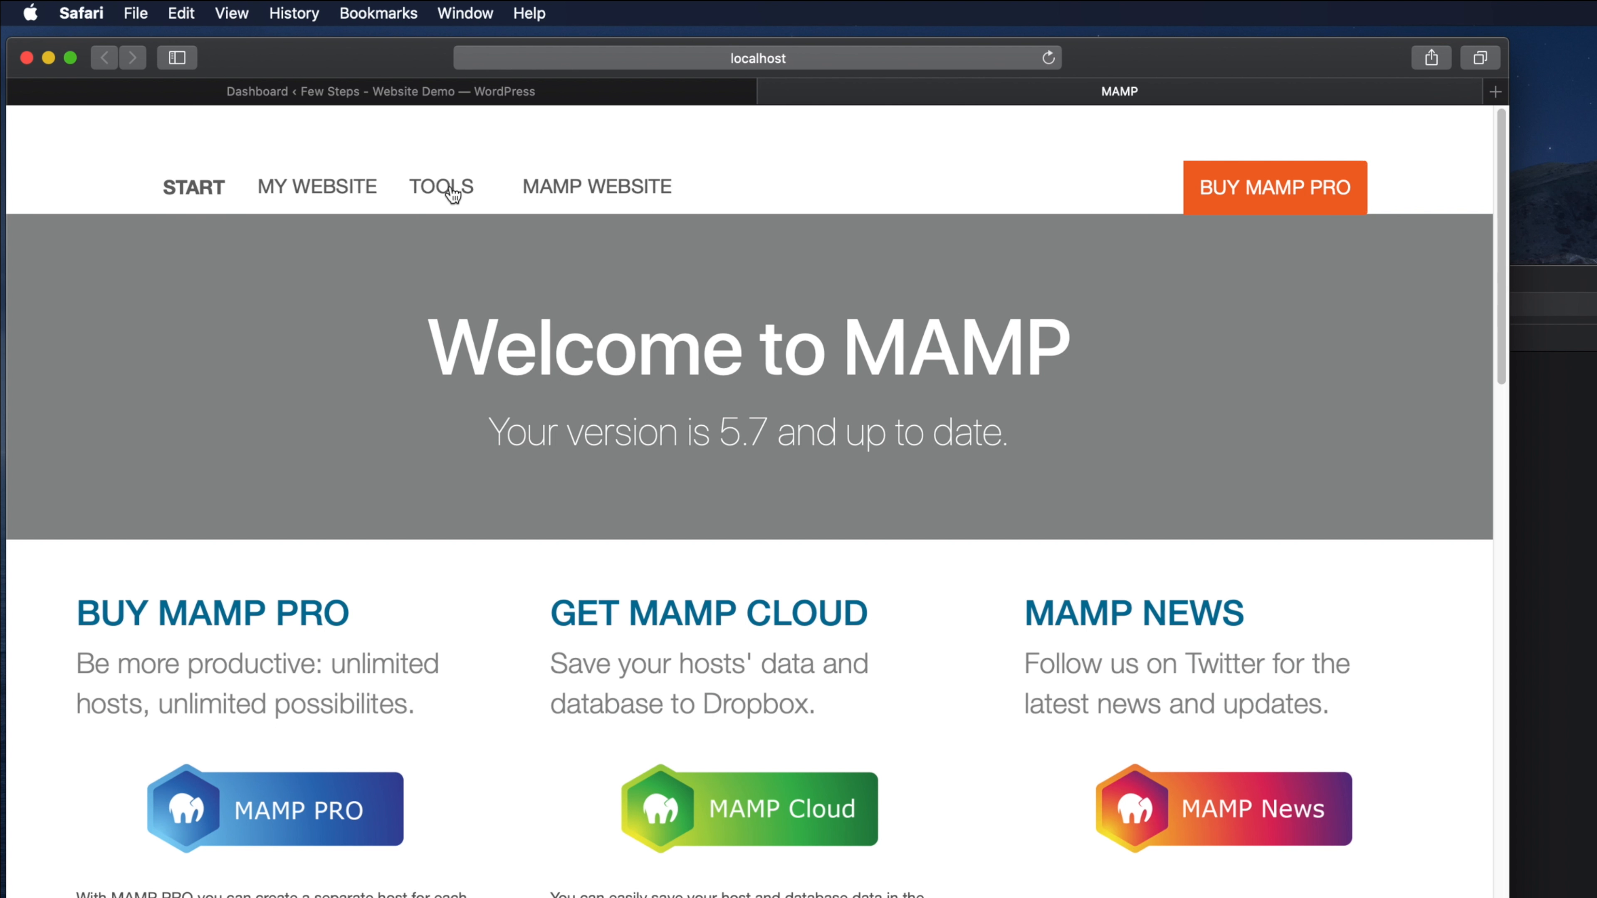
- Launch phpMyAdmin from MAMP's Tools menu and show its Databases list
click(449, 190)
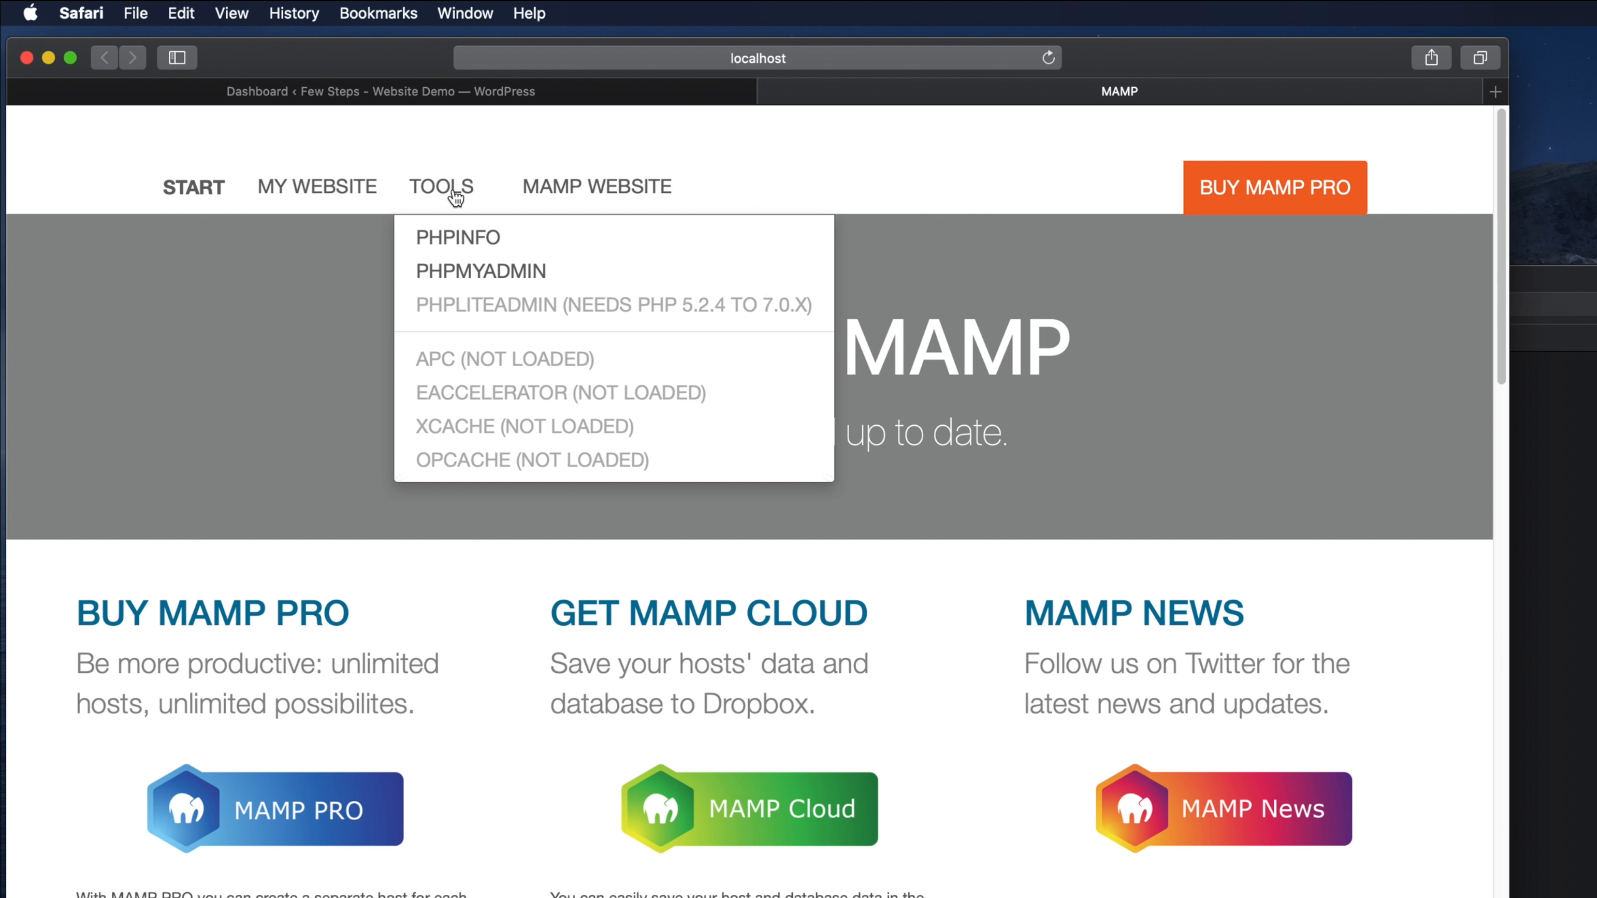
click(515, 276)
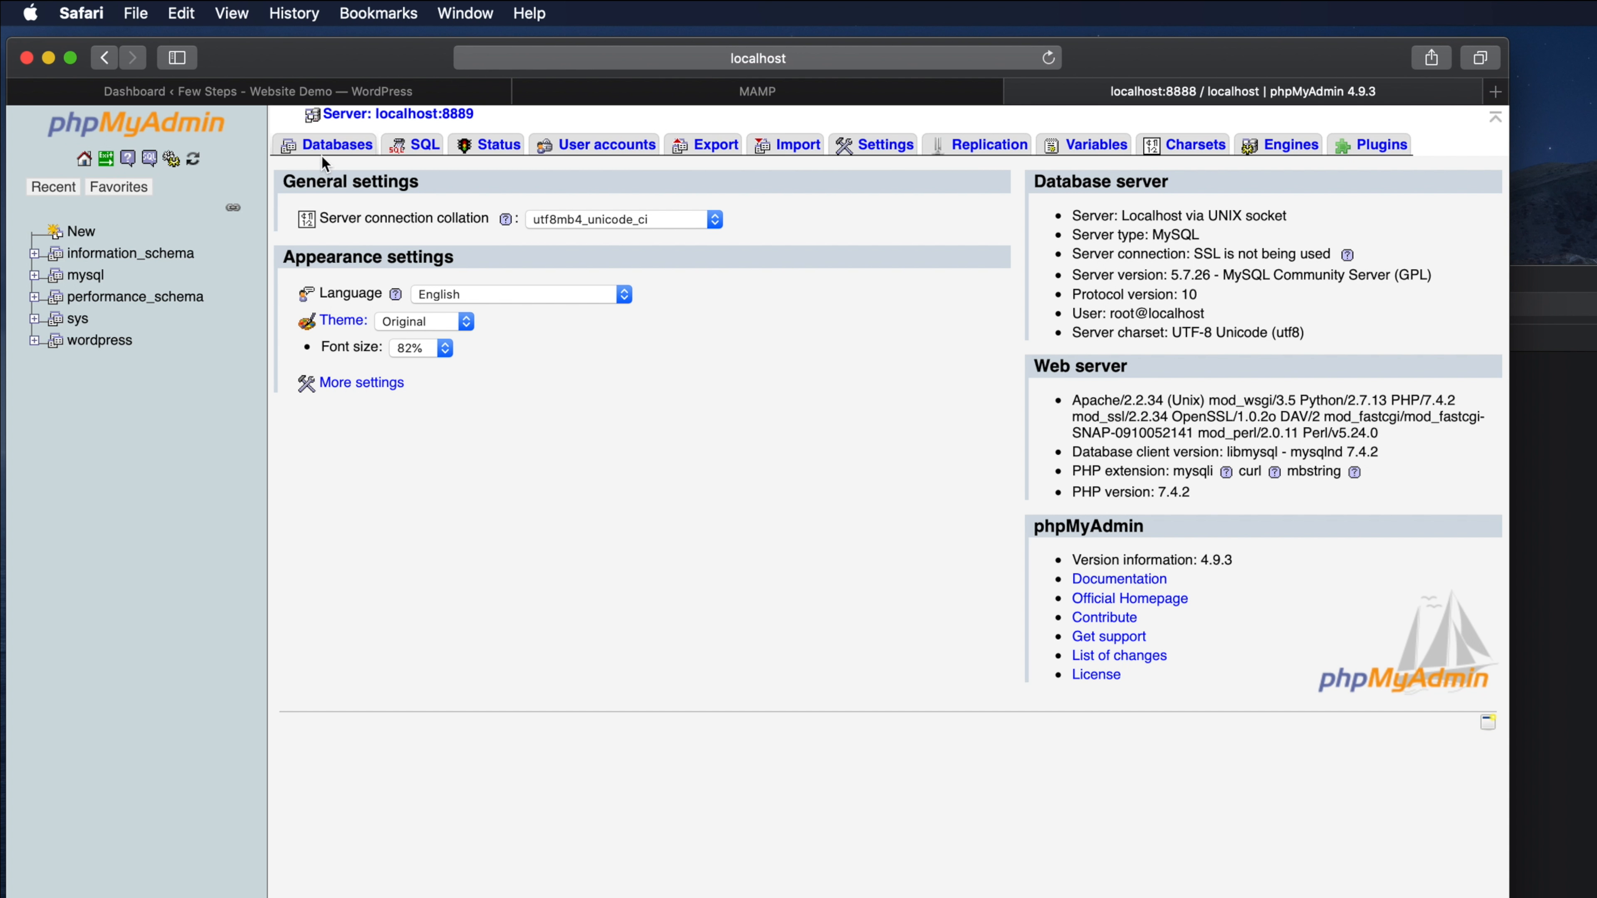
click(341, 144)
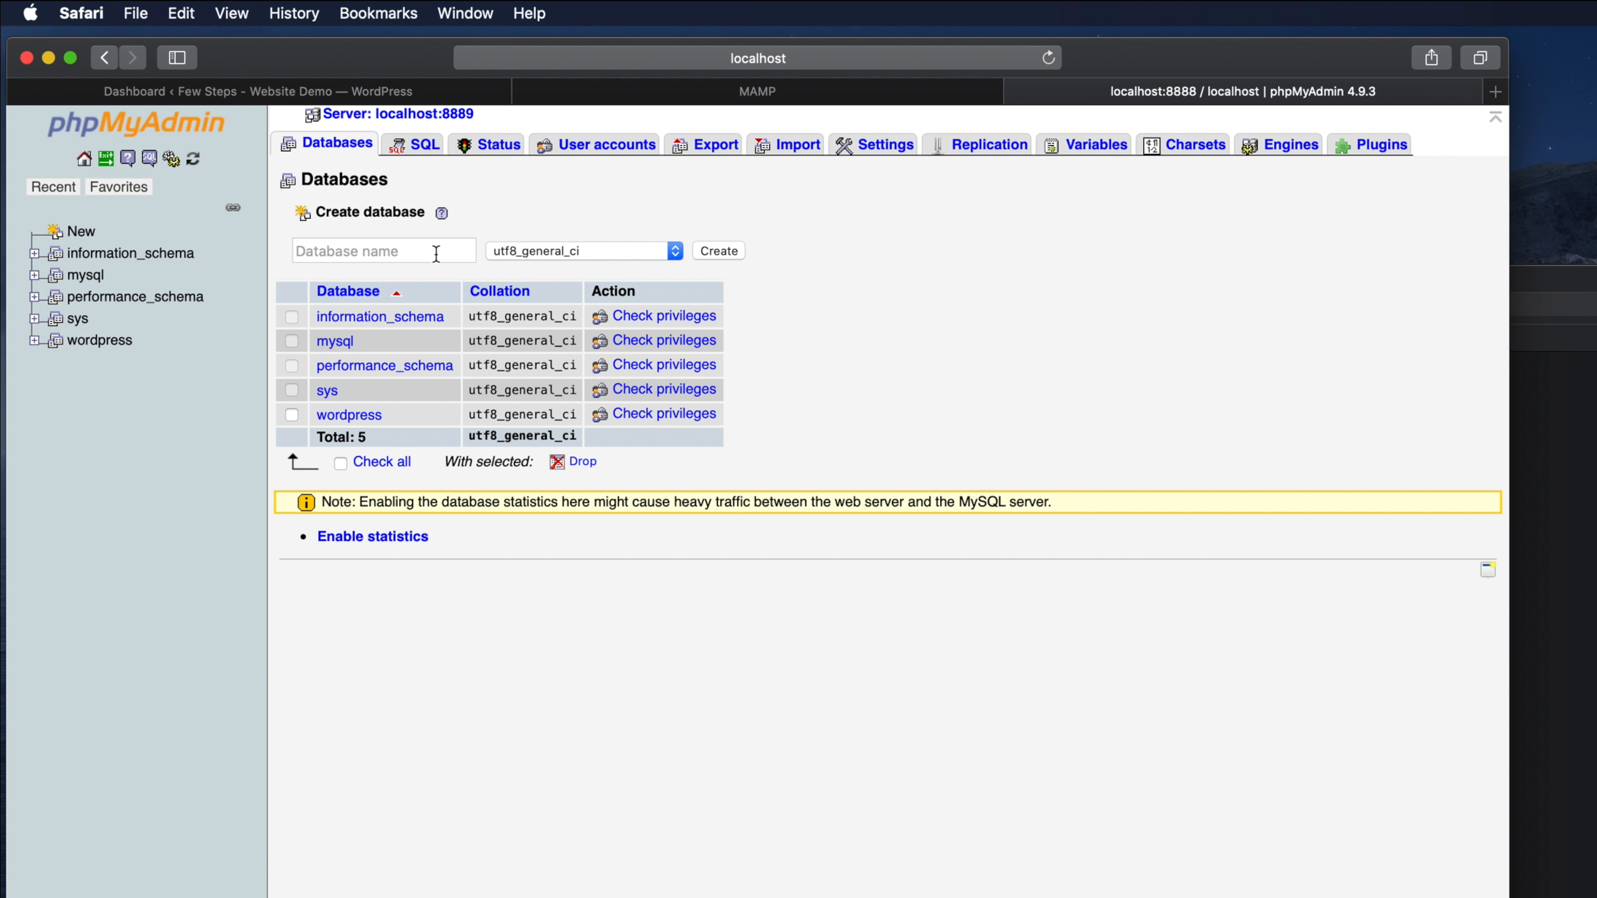
- Create a new database named sandbox_wp, fixing the hyphen to an underscore
click(347, 250)
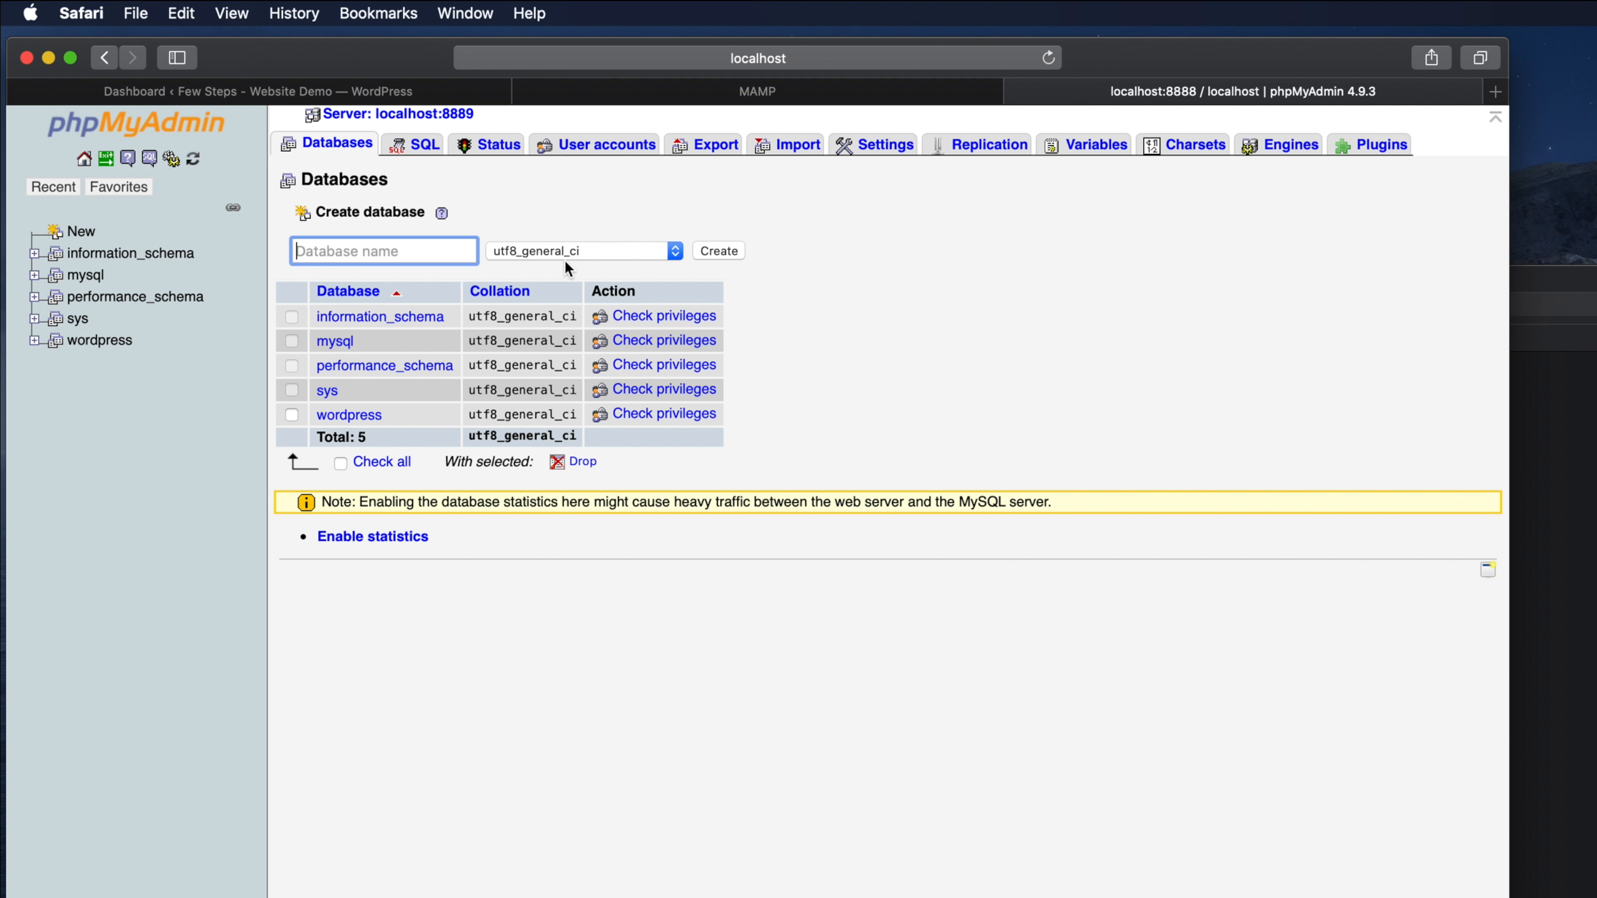
text(sandbox-wp)
click(358, 251)
key(BackSpace)
text(_wp)
click(722, 250)
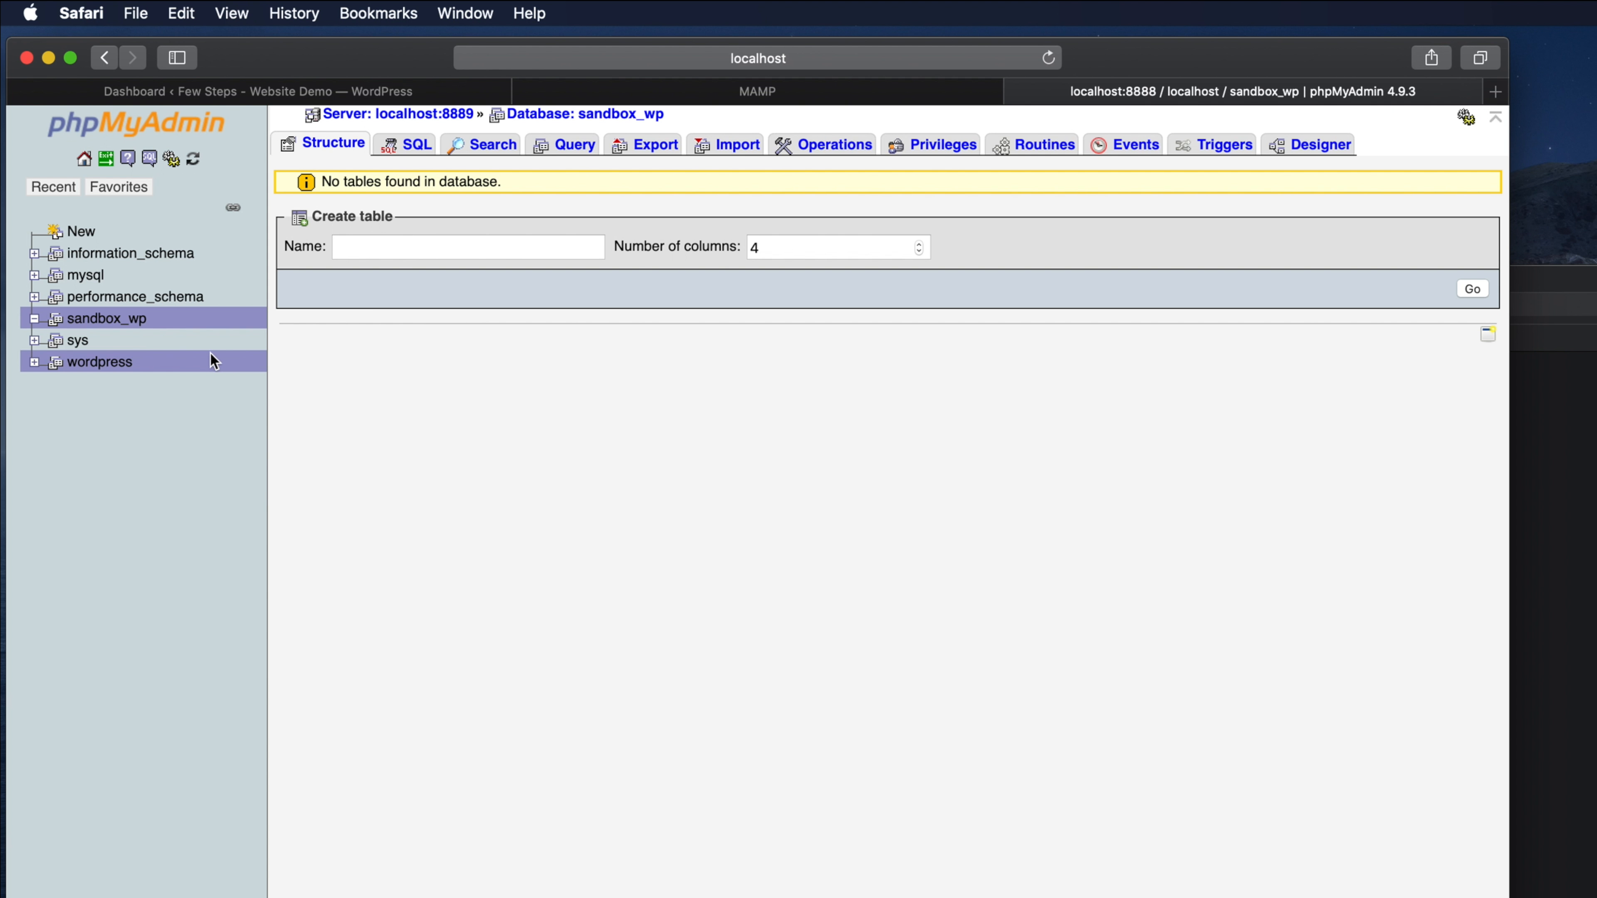
double_click(164, 327)
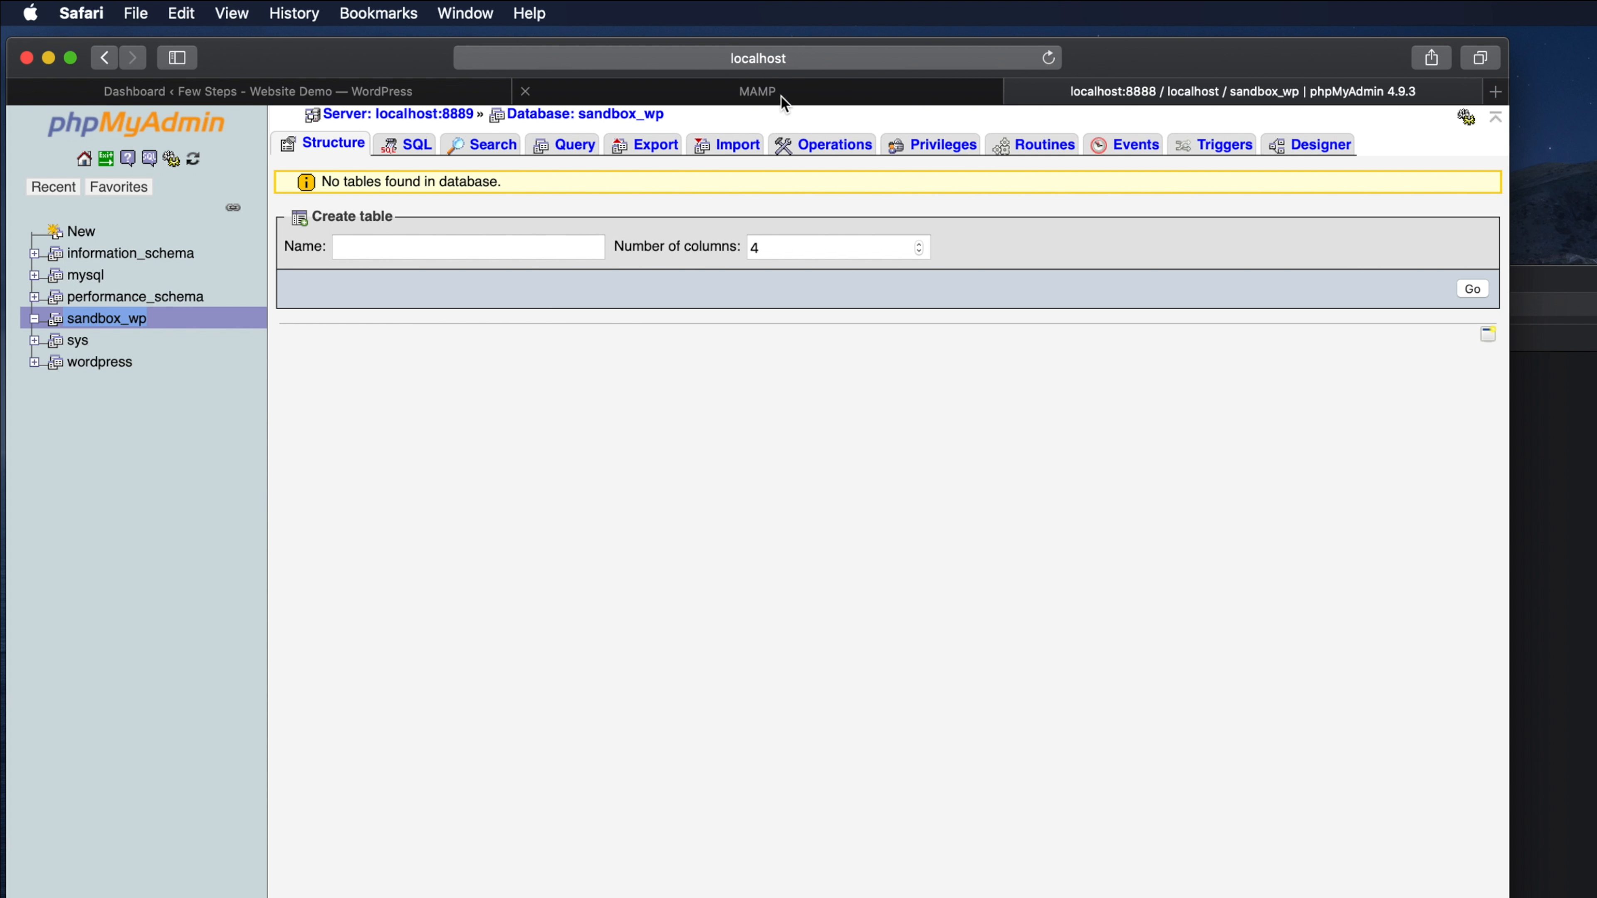
- Load localhost/sandbox in the MAMP tab to reach WordPress language setup, then minimize MAMP
click(820, 104)
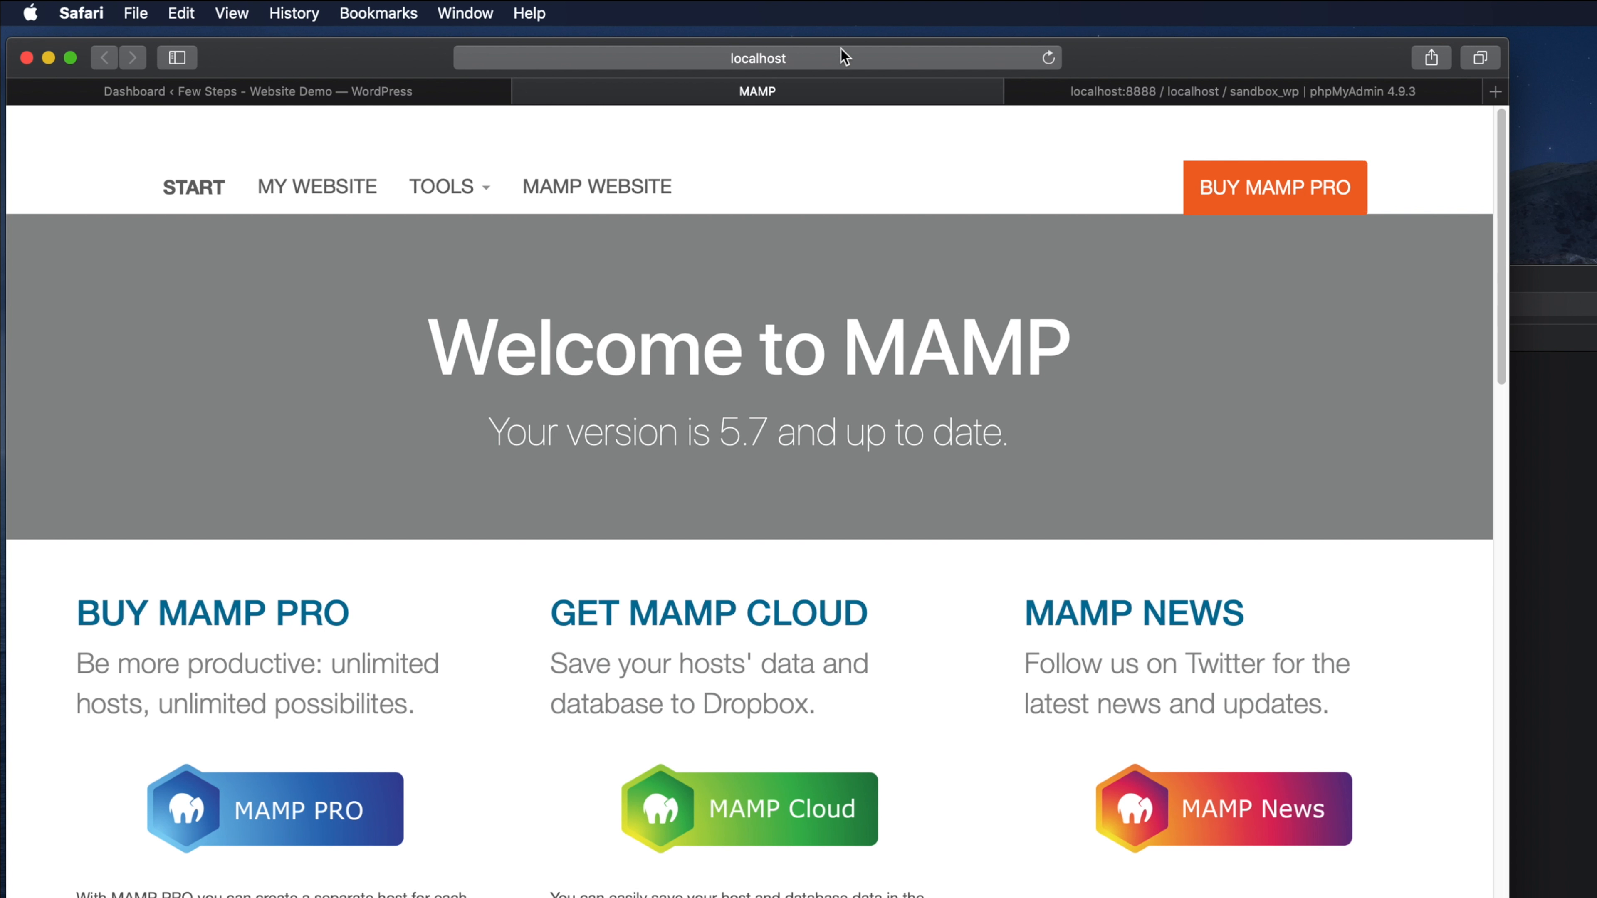
click(834, 61)
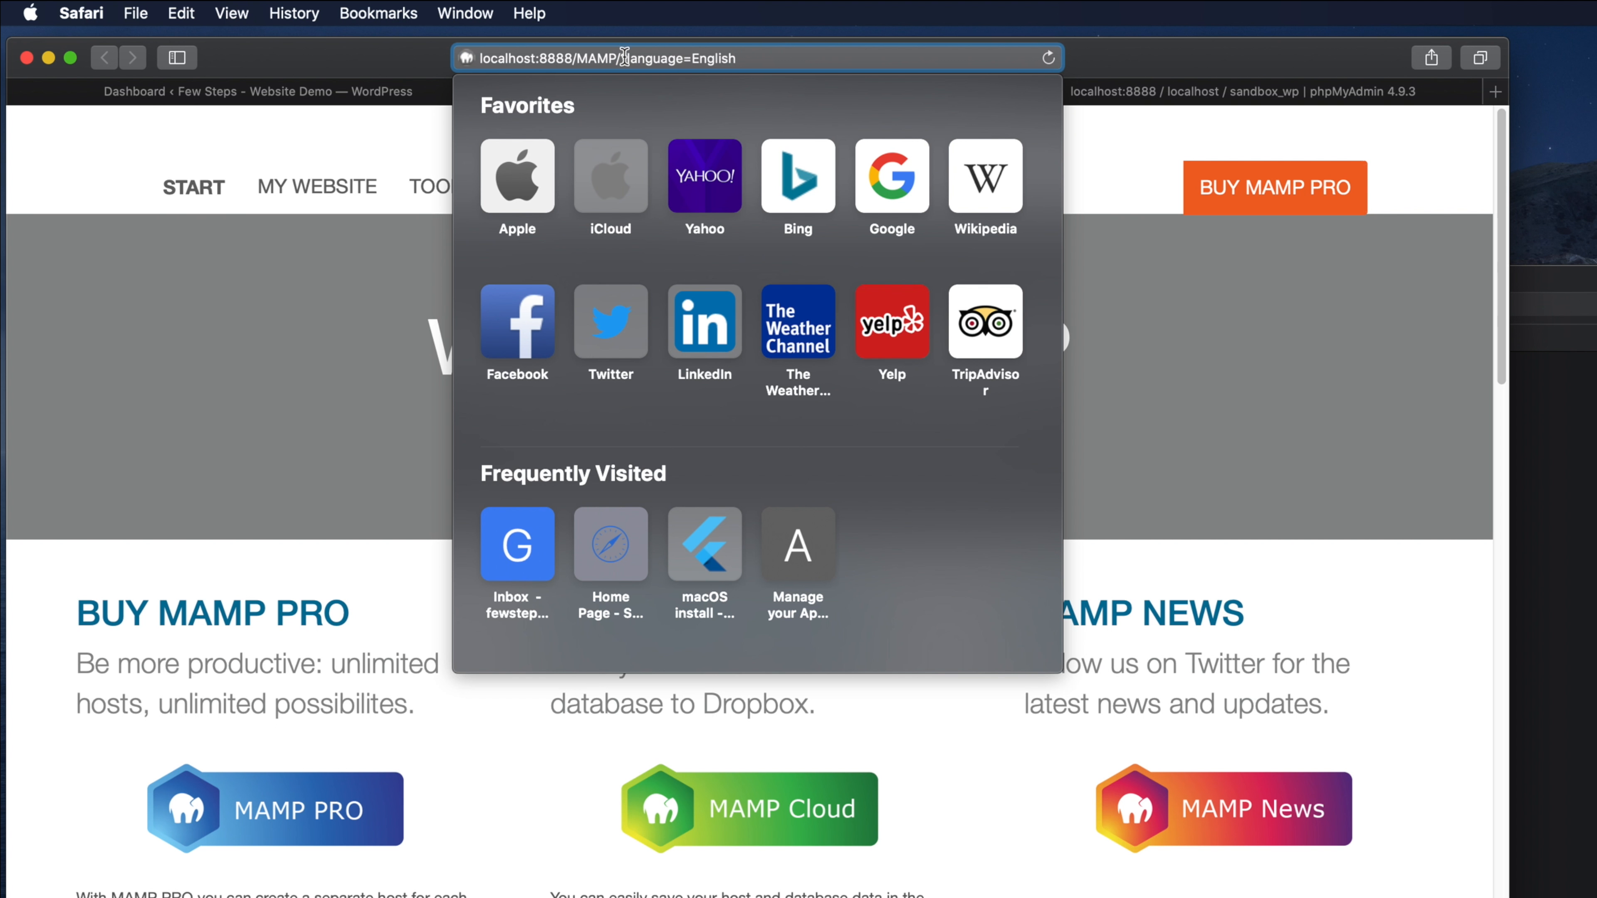
drag(577, 59, 1040, 78)
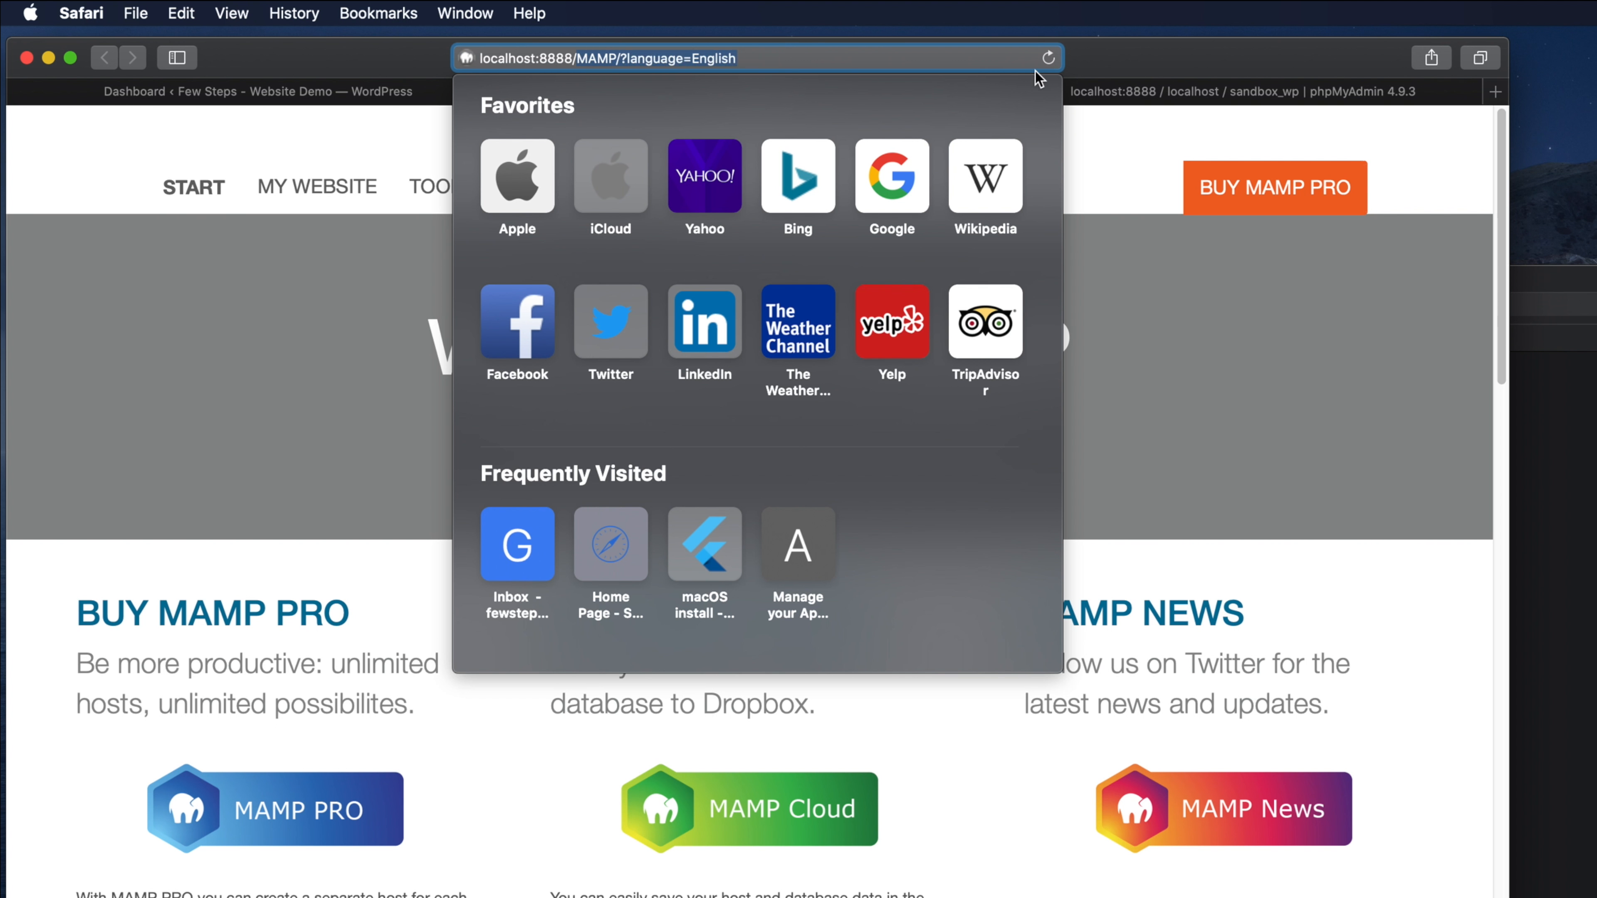
key(BackSpace)
text(do)
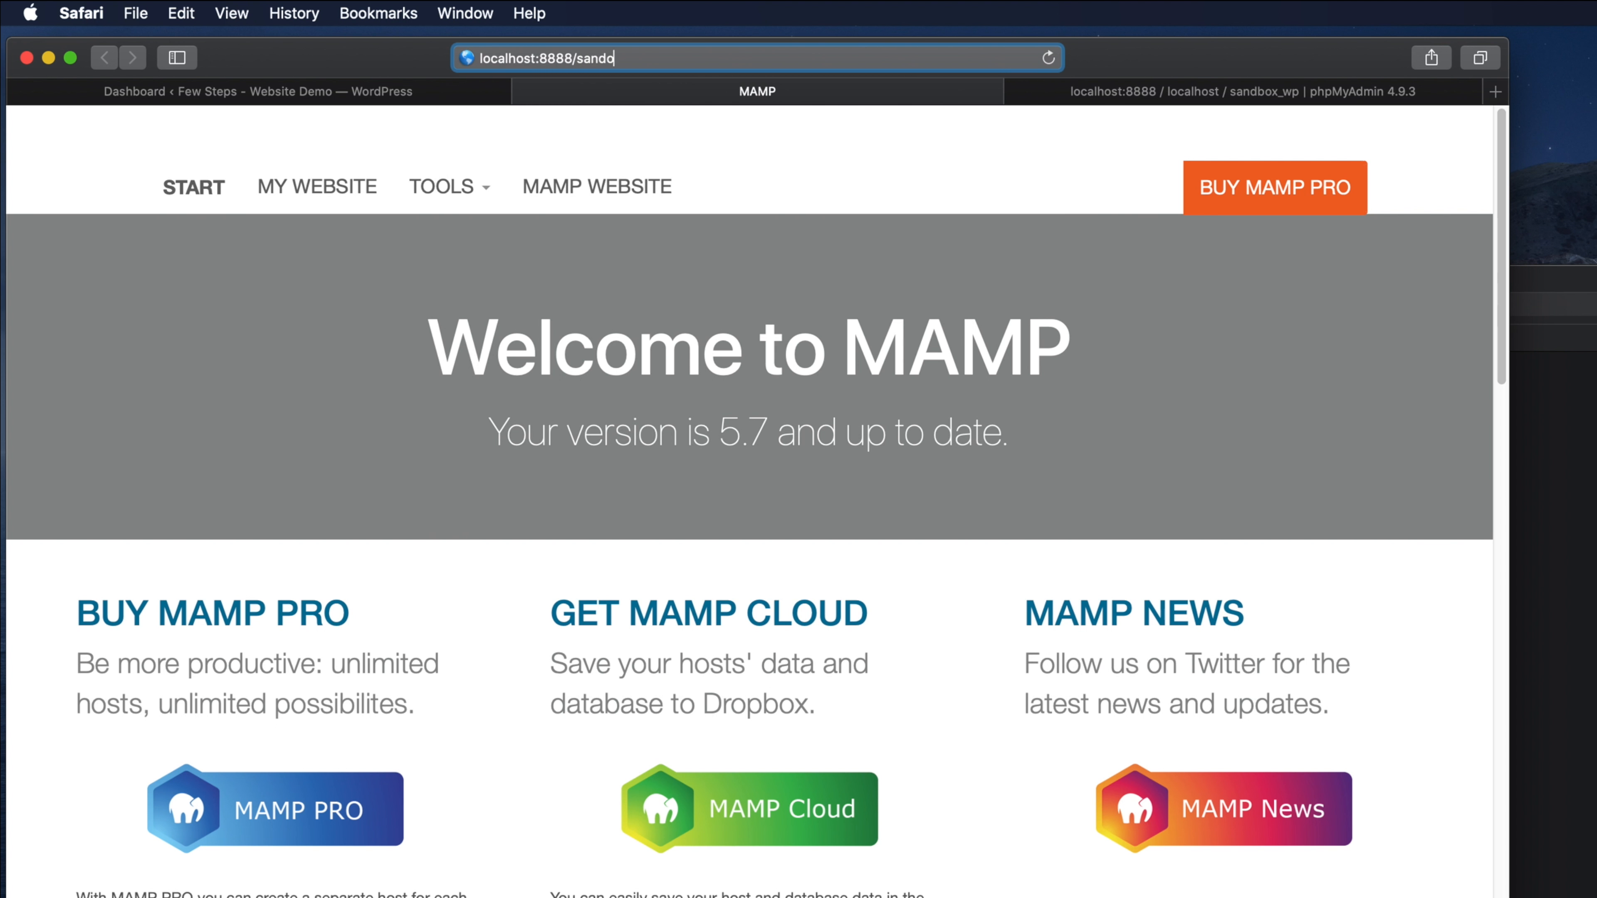
key(BackSpace)
text(b)
key(Return)
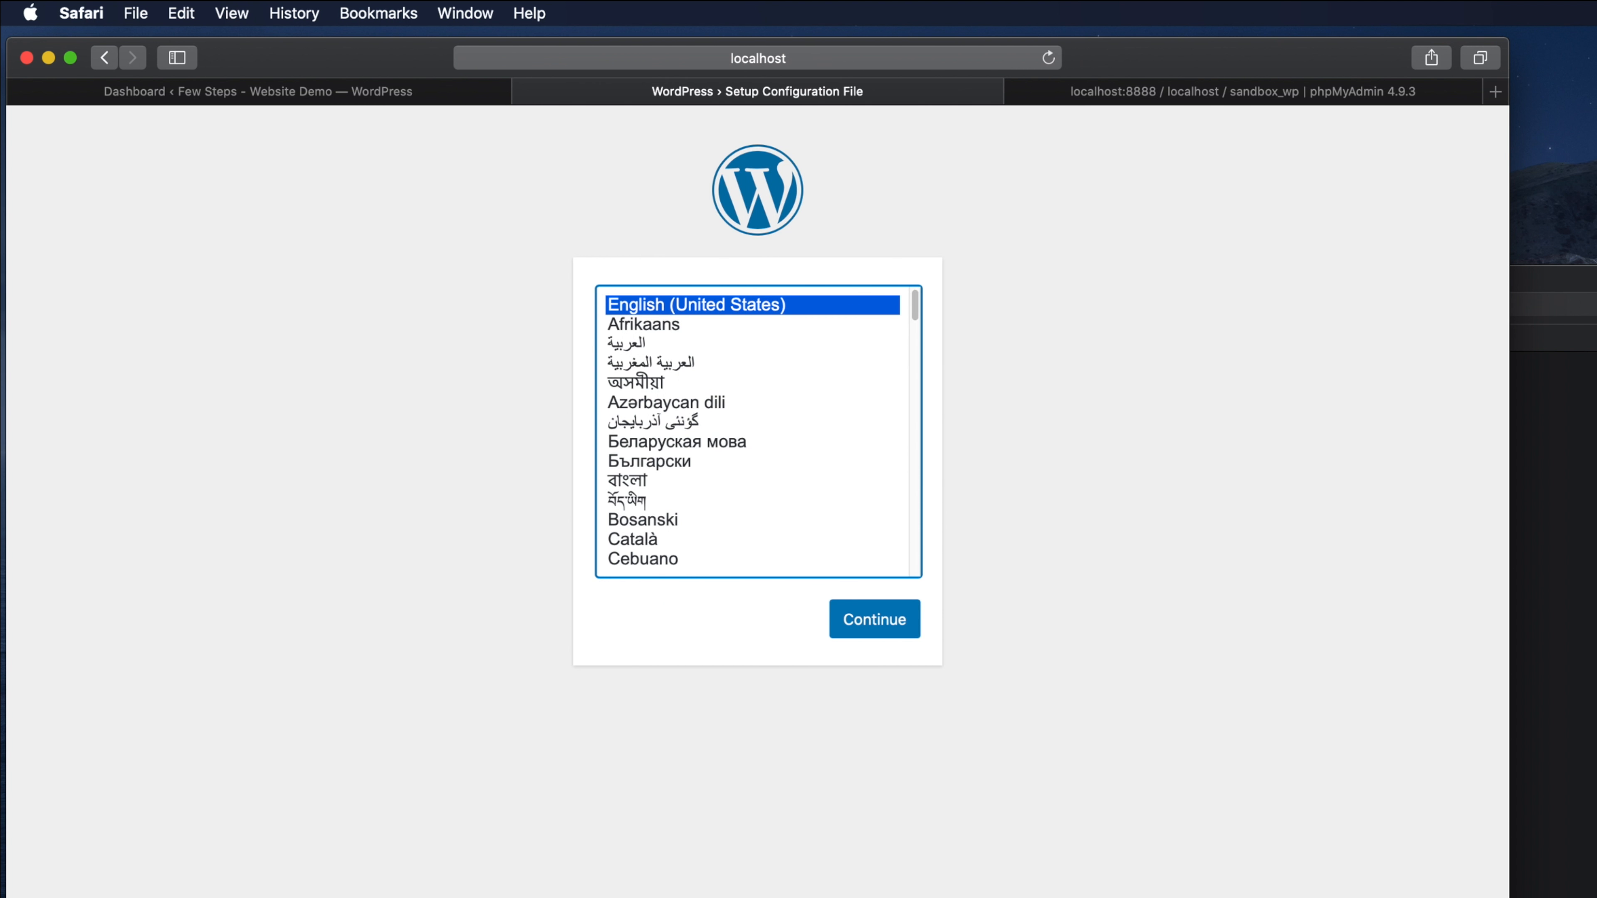
key(super+Tab)
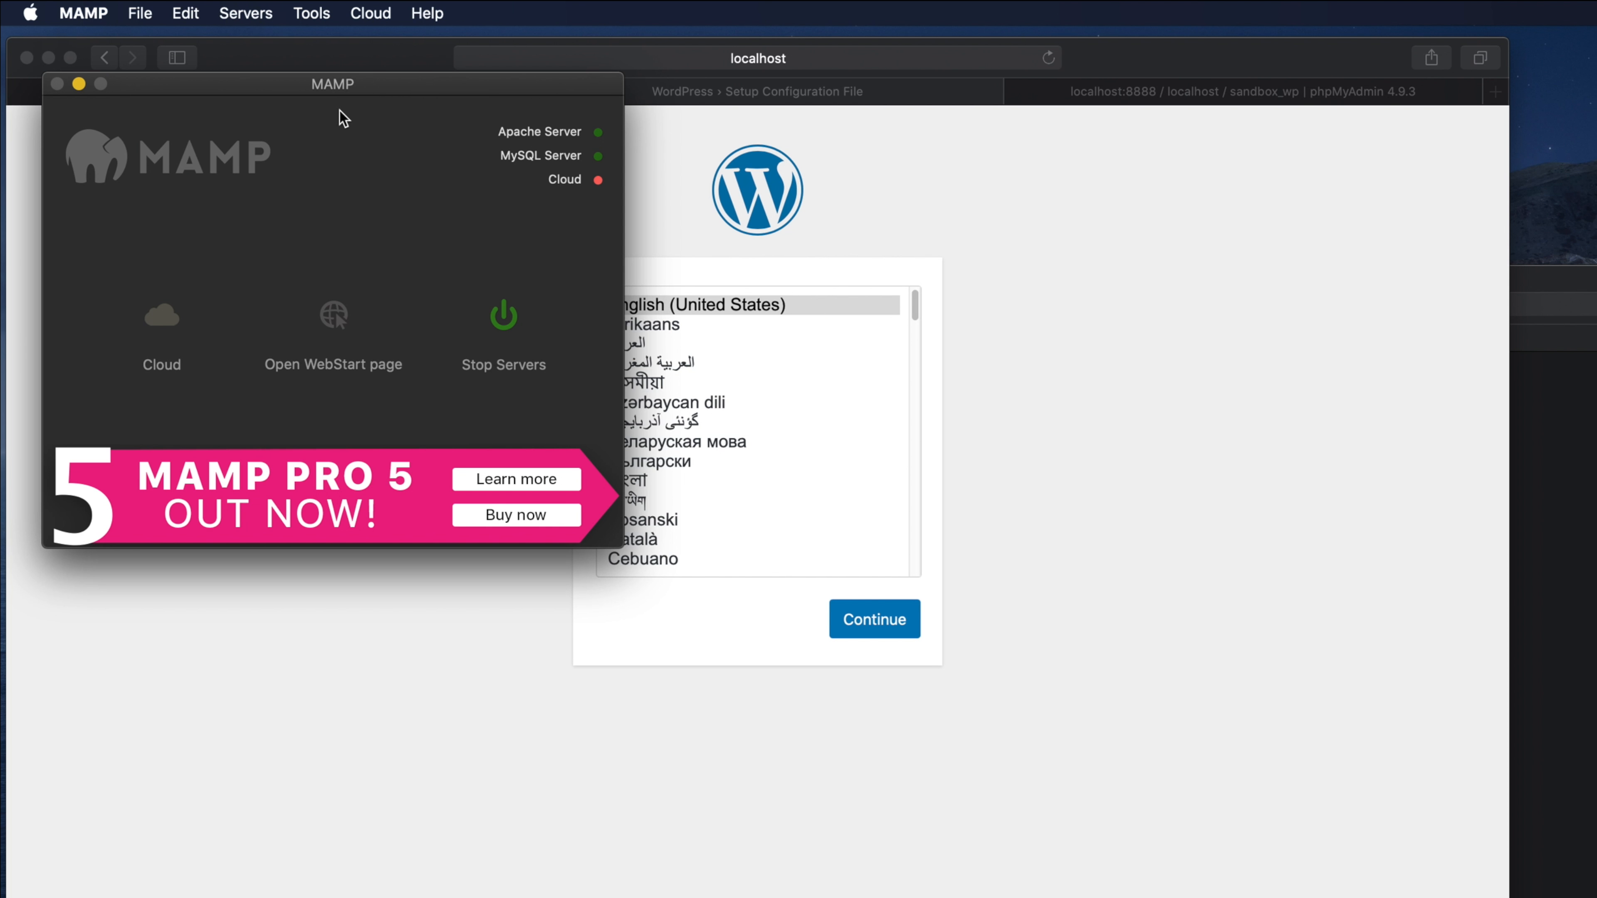
click(78, 84)
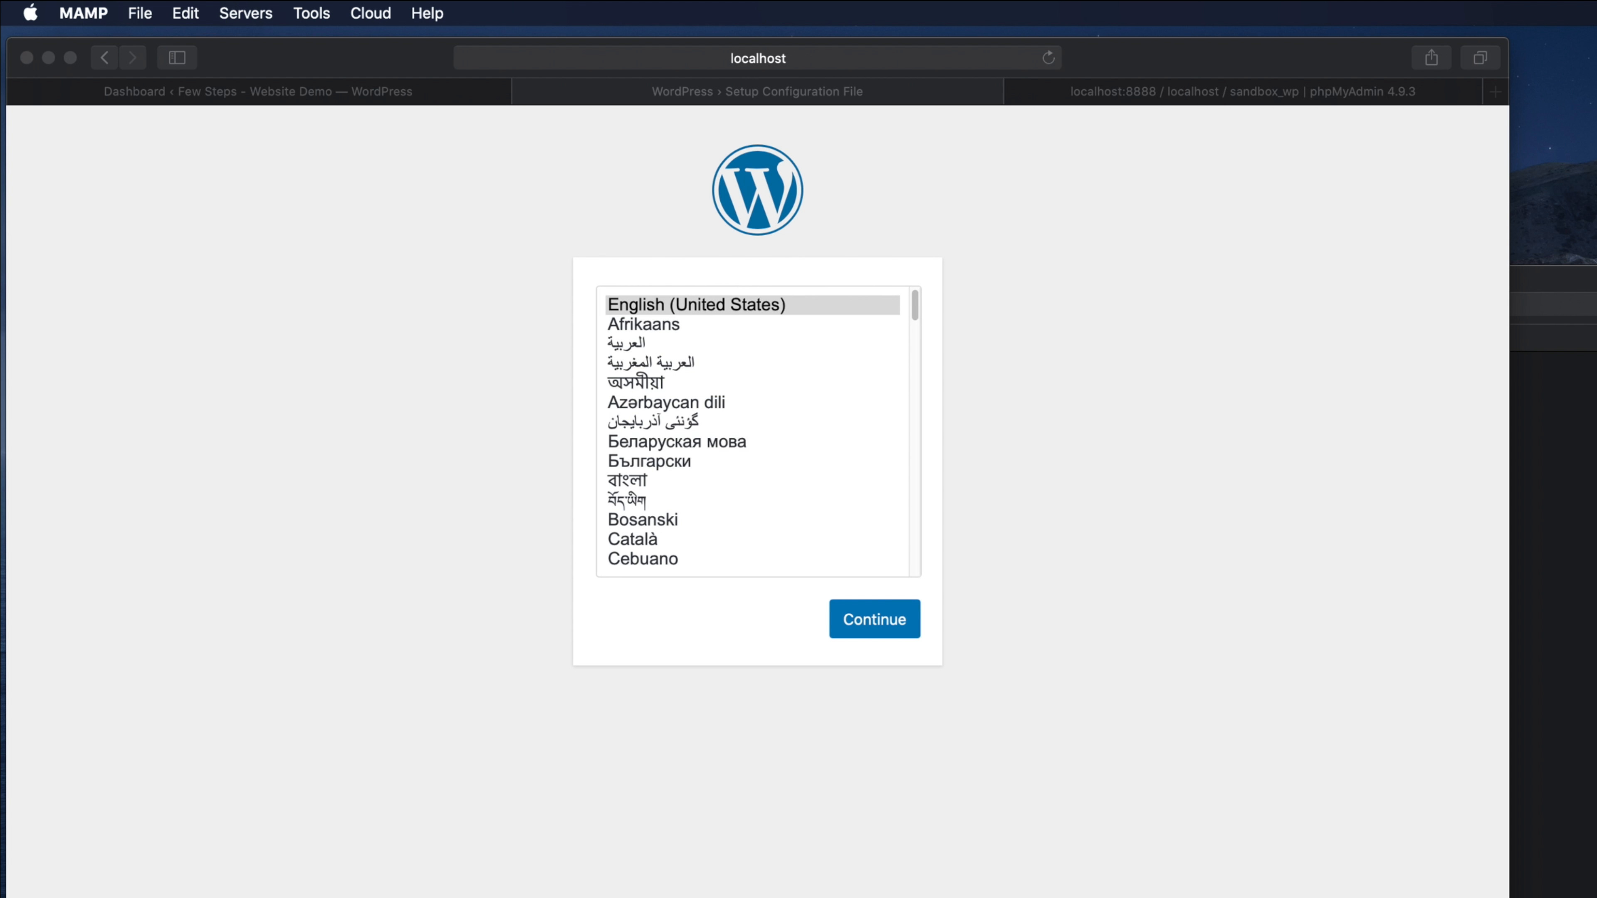
- Close the extracted wordpress folder window
click(1581, 500)
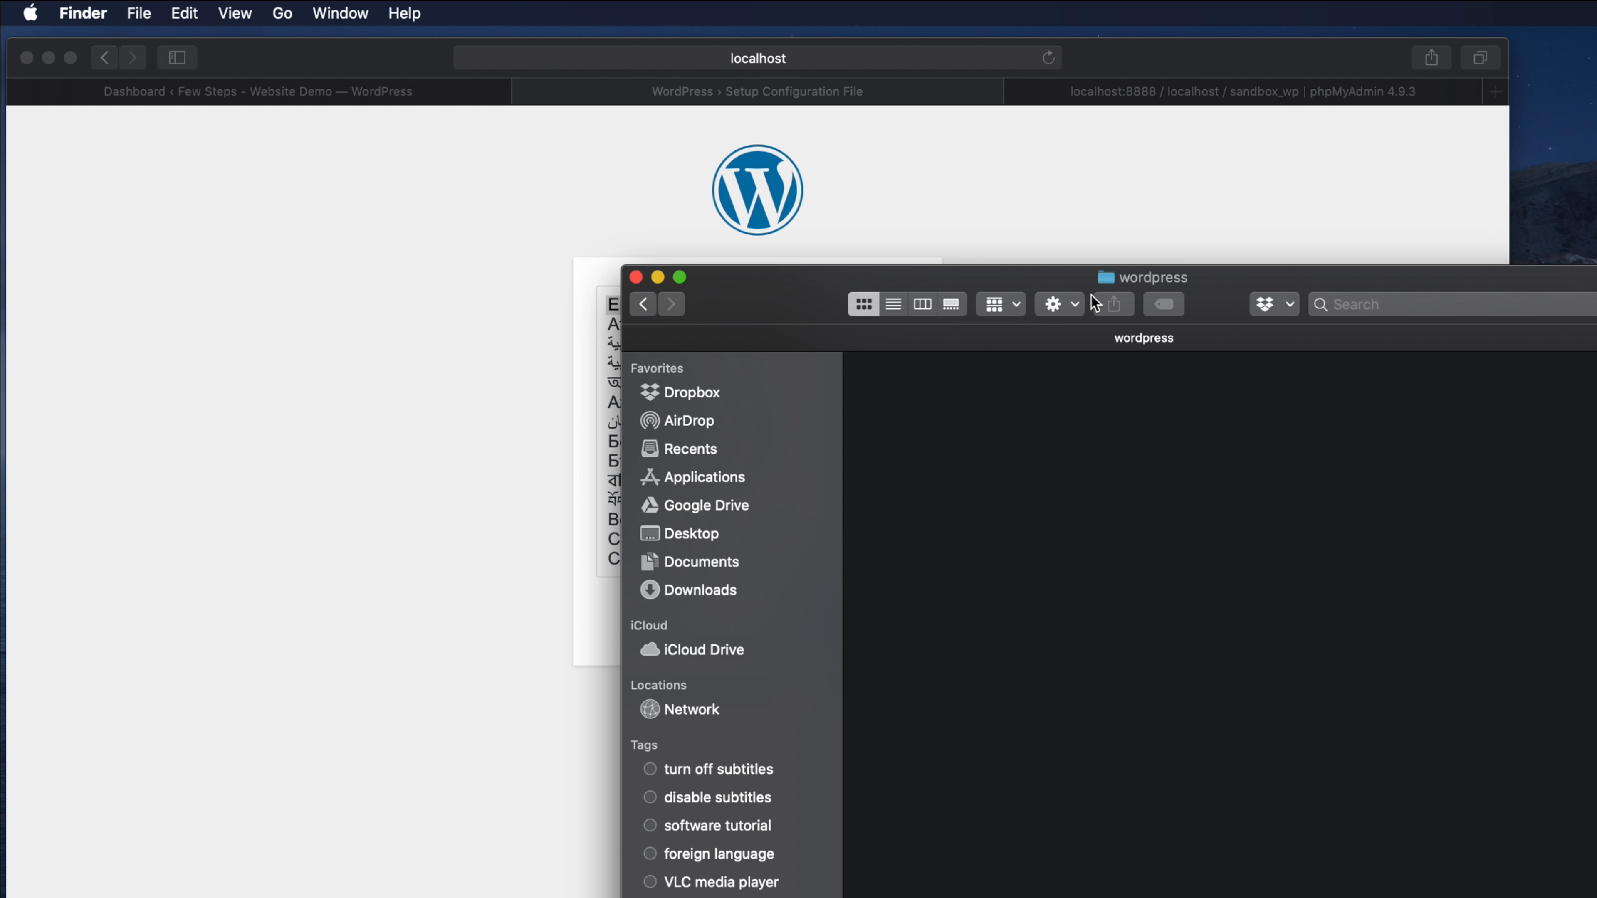
click(635, 277)
drag(1100, 63, 1166, 65)
- Restore the sandbox window, go back to htdocs, and reopen the sandbox folder
click(1383, 896)
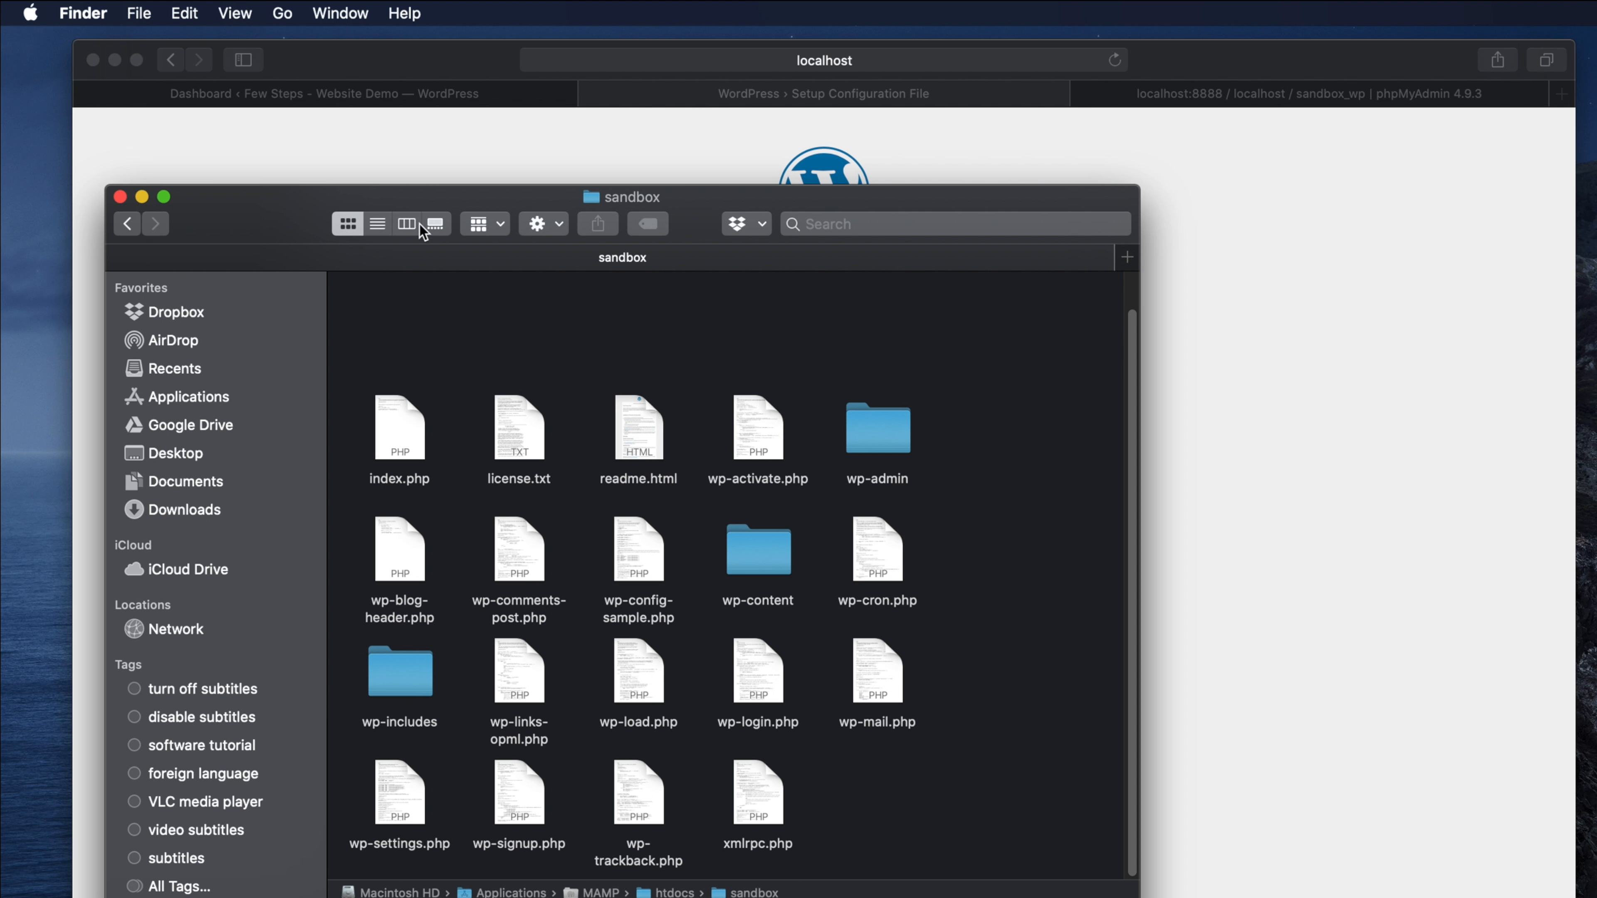
click(128, 223)
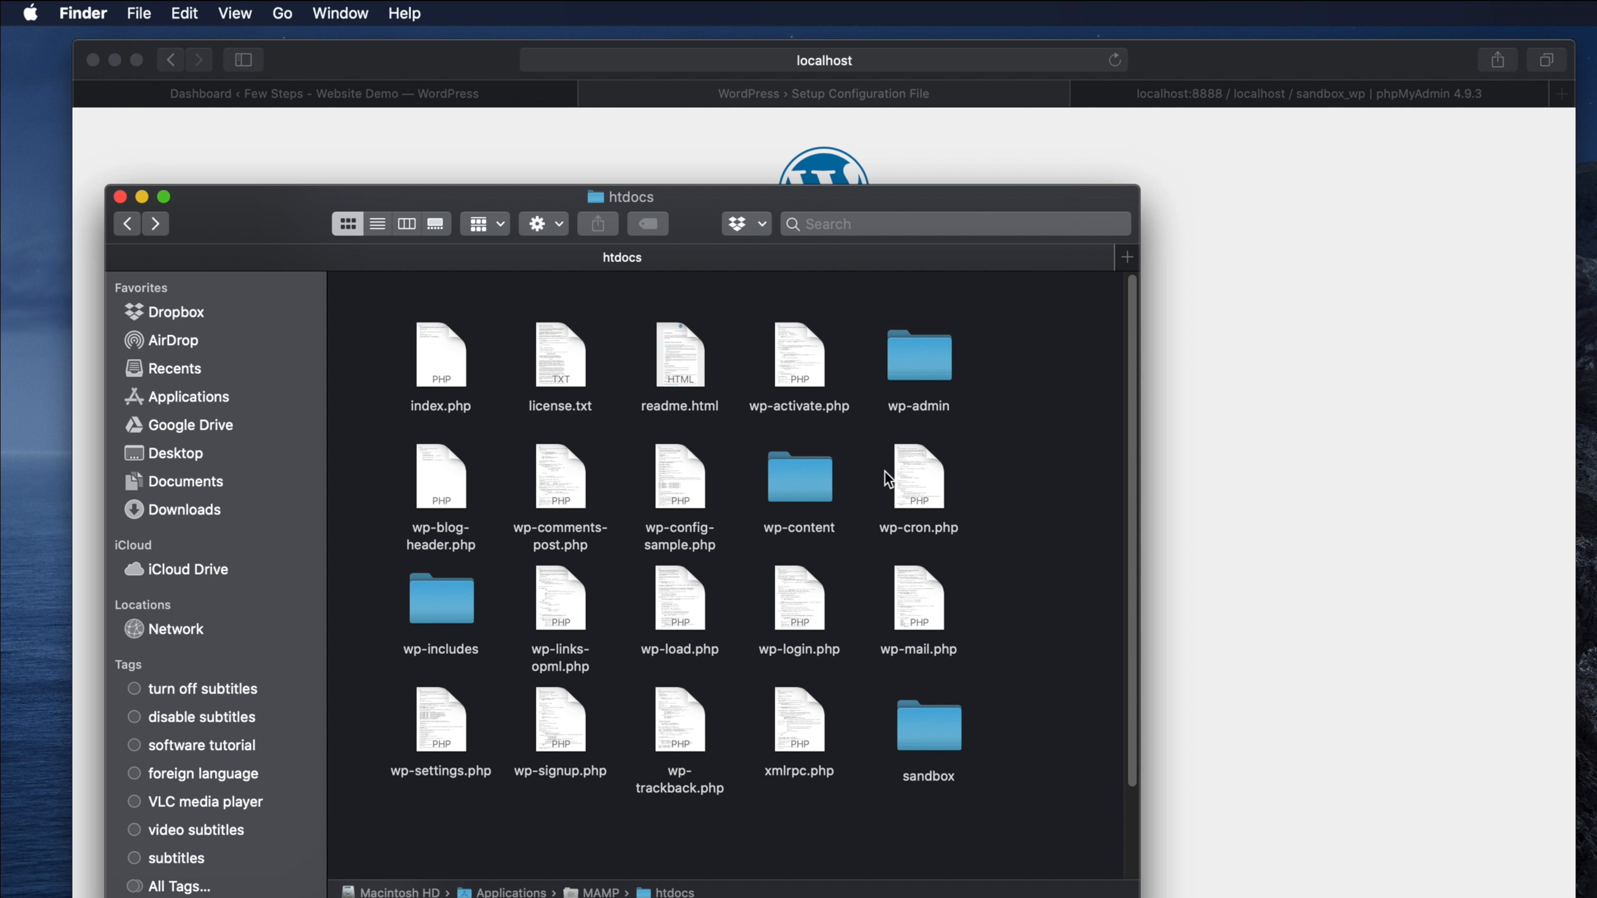
click(936, 737)
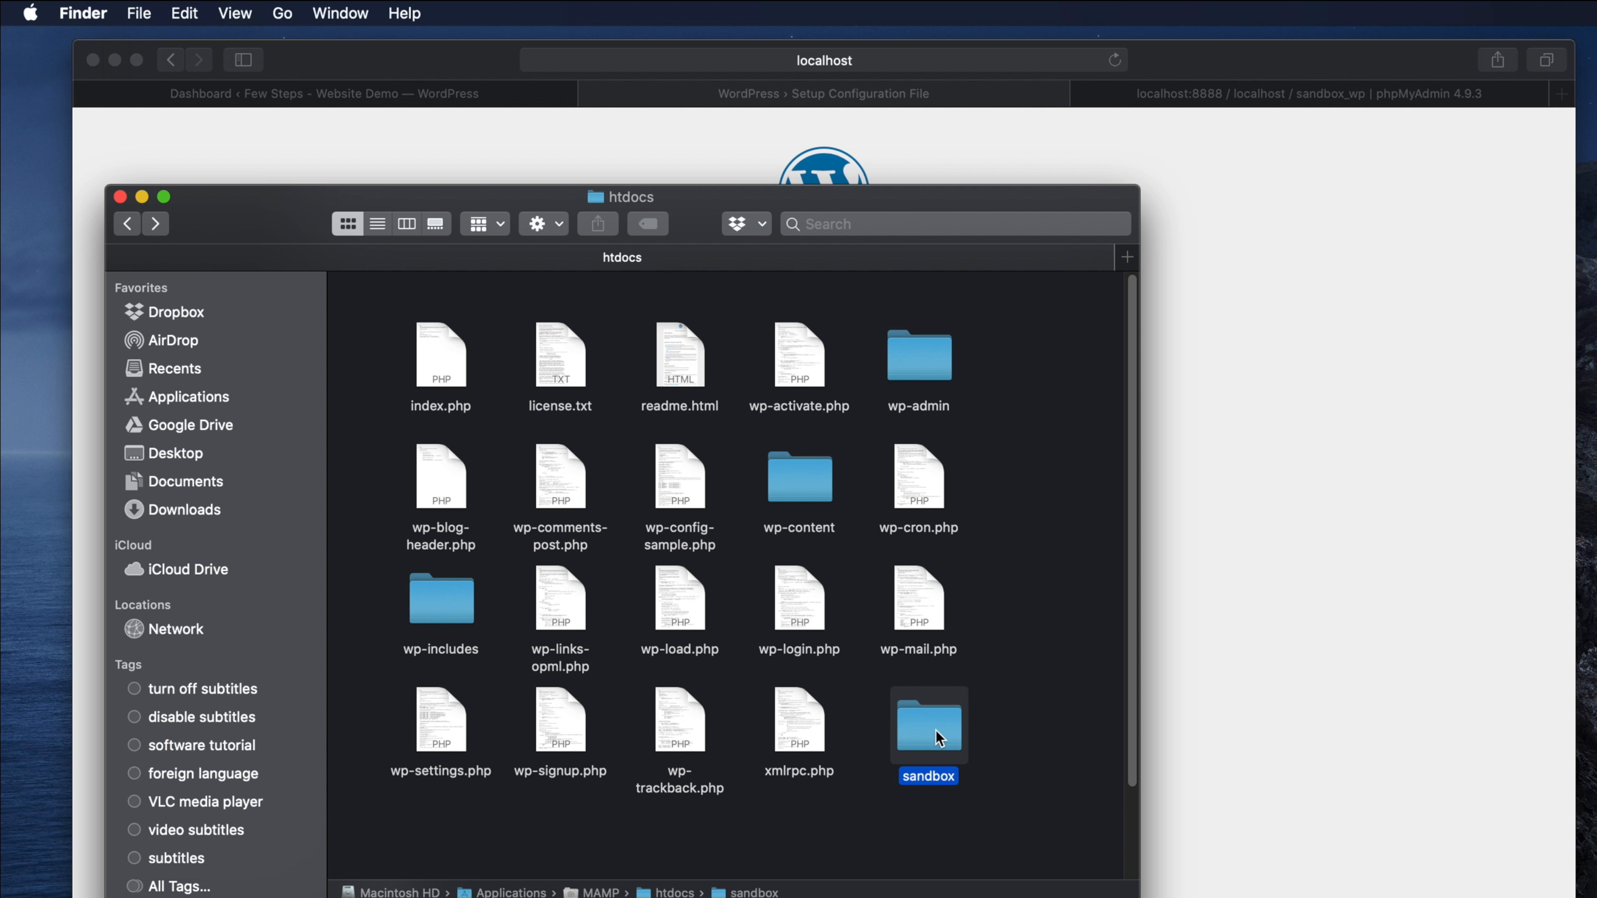
click(924, 736)
double_click(925, 741)
drag(325, 189, 653, 289)
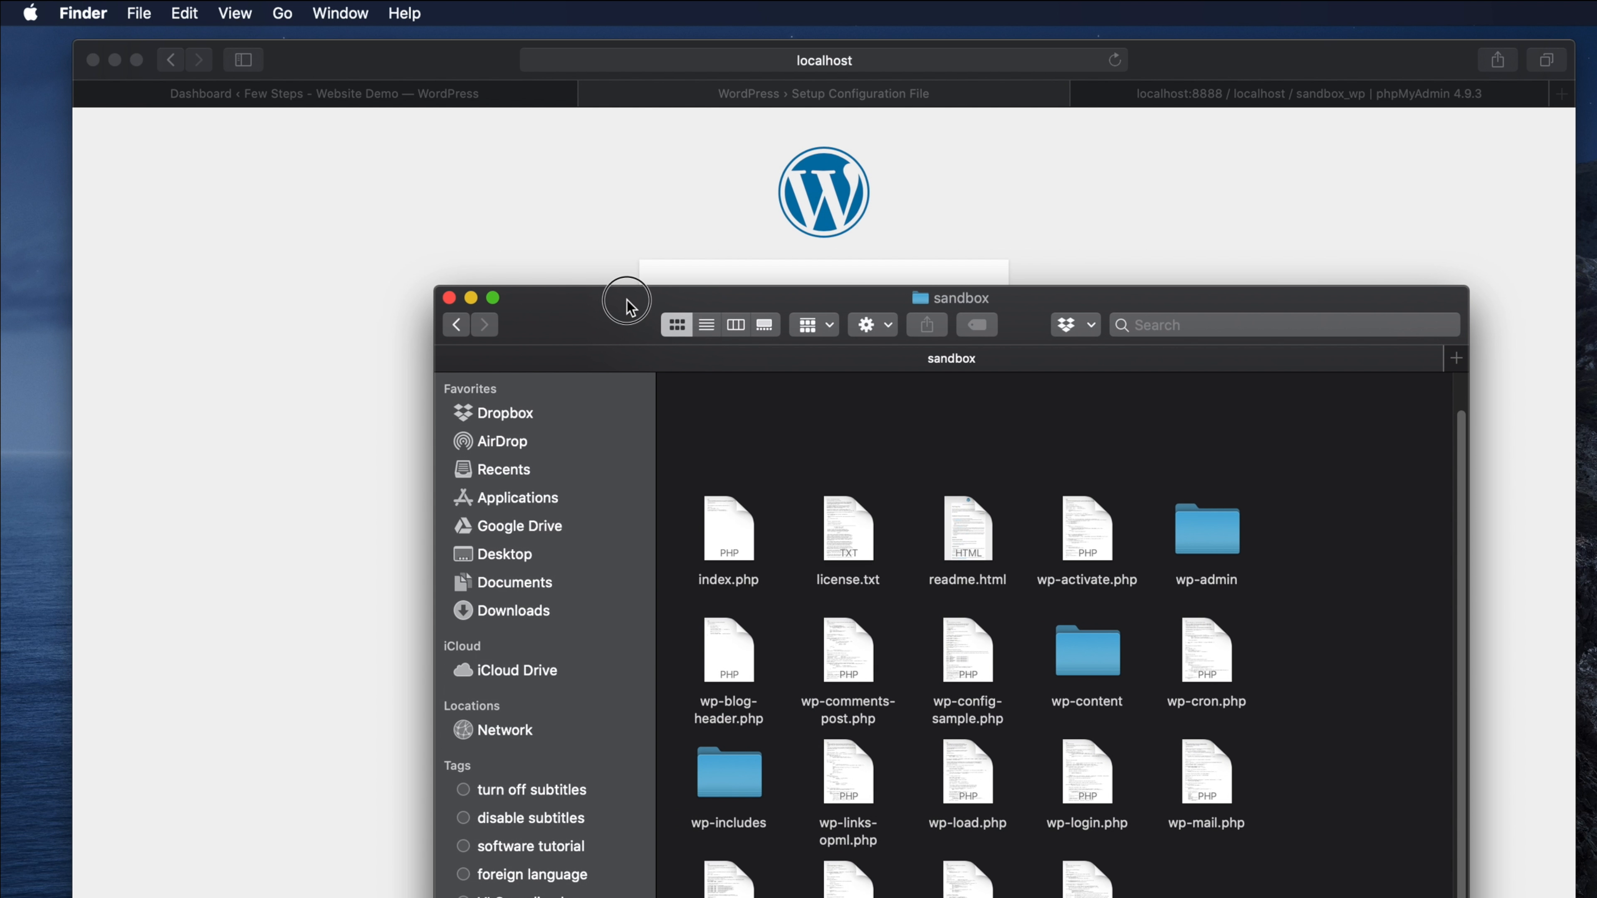
- Continue the WordPress setup with English to reach the database details welcome screen
click(984, 206)
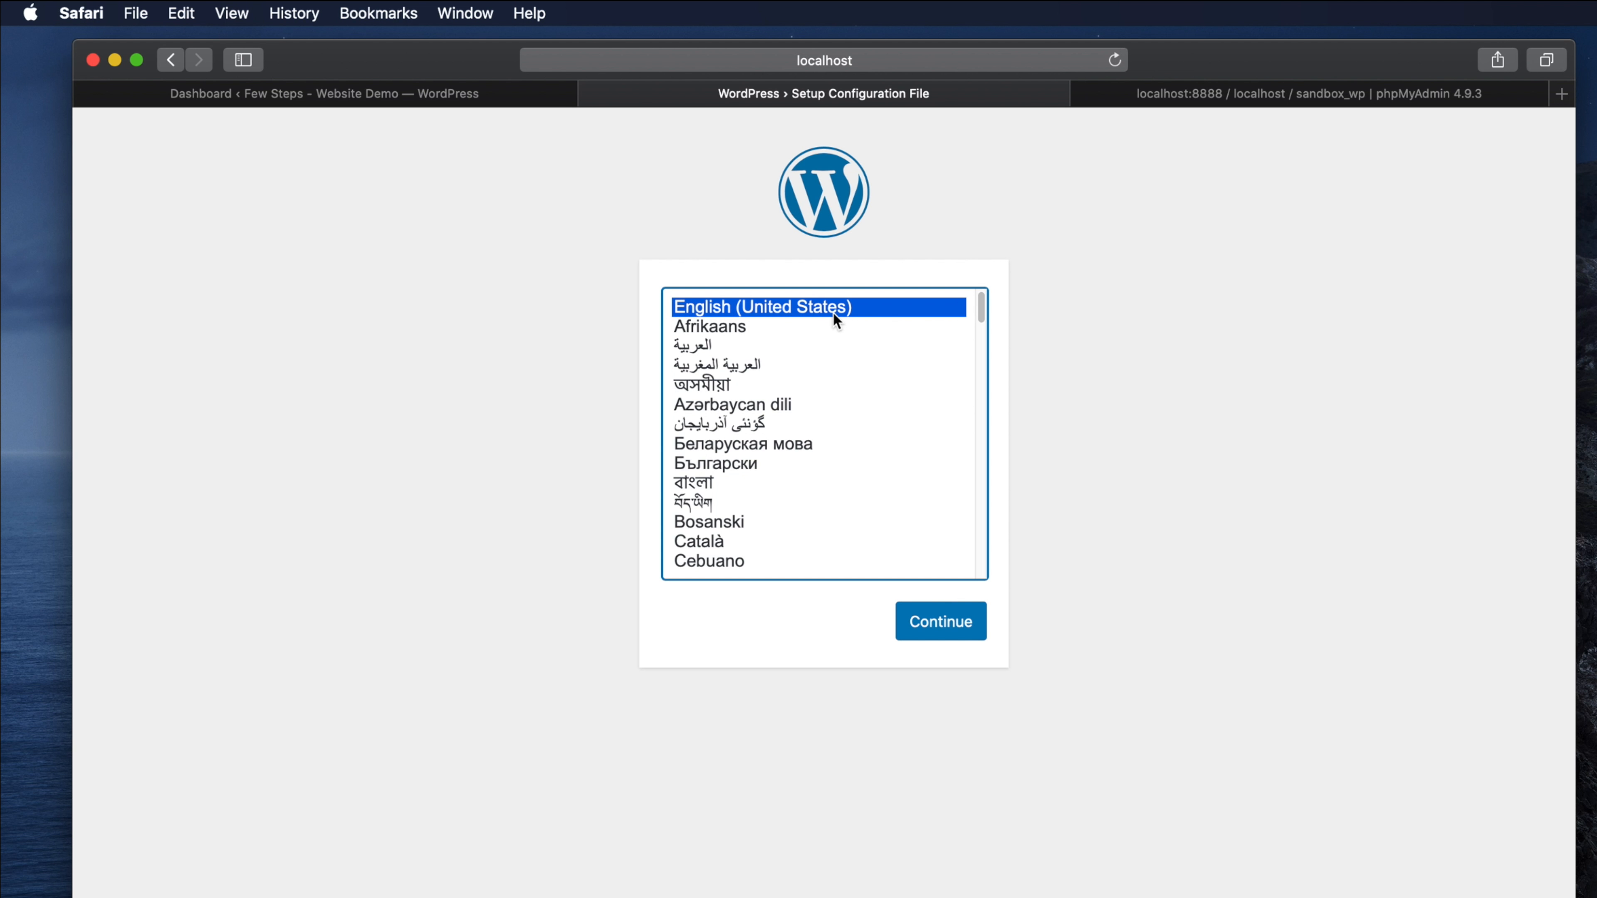
click(930, 629)
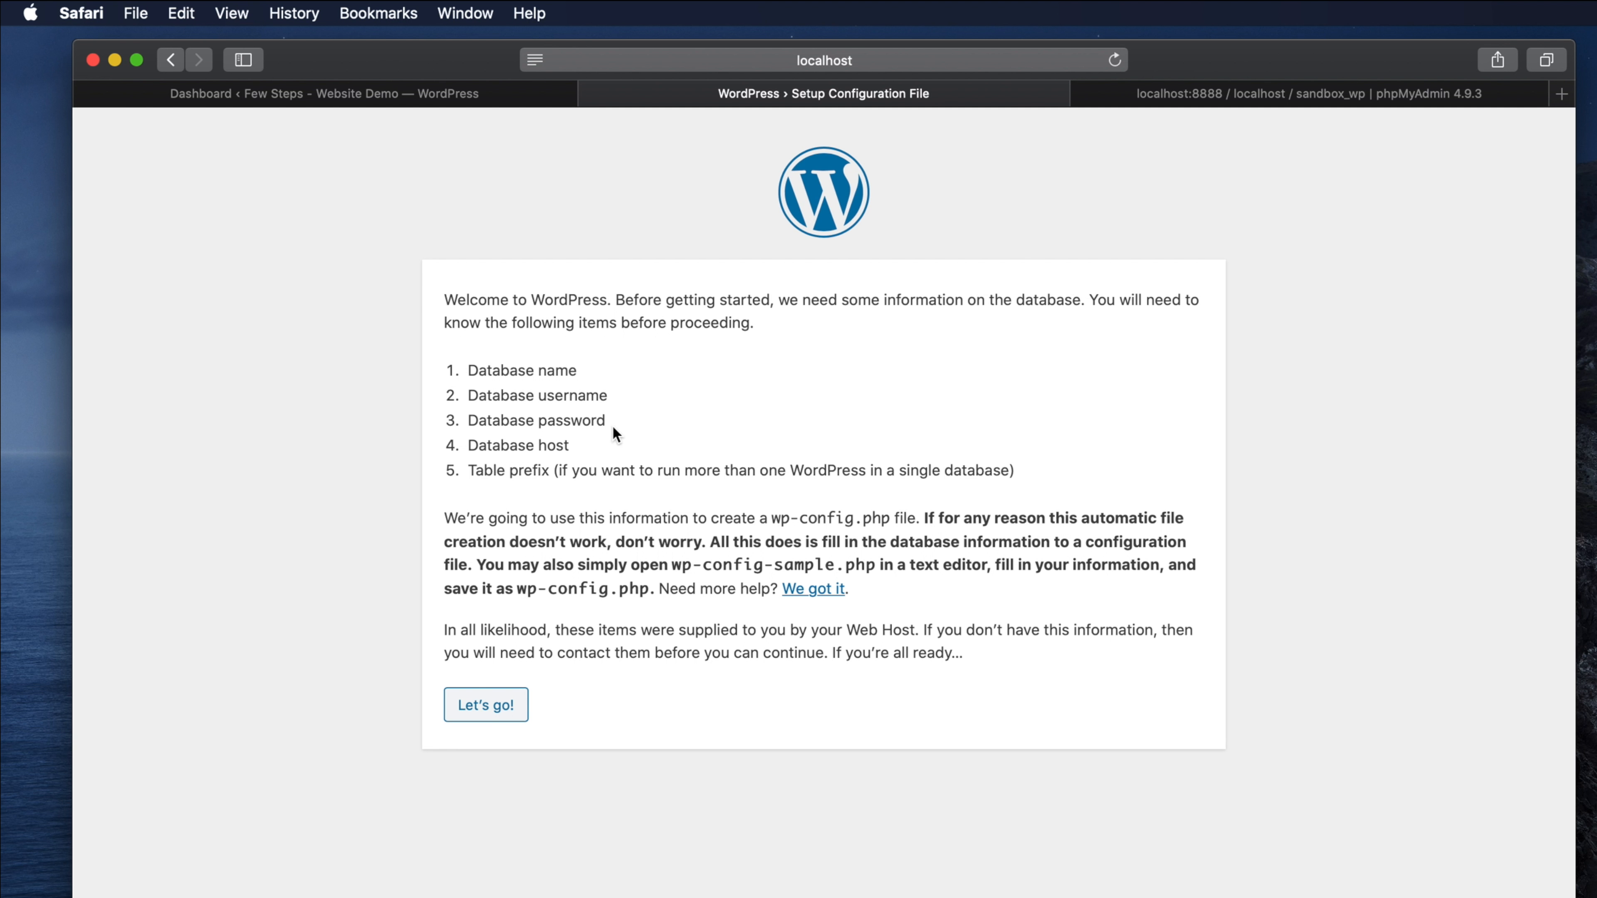
drag(538, 375, 634, 371)
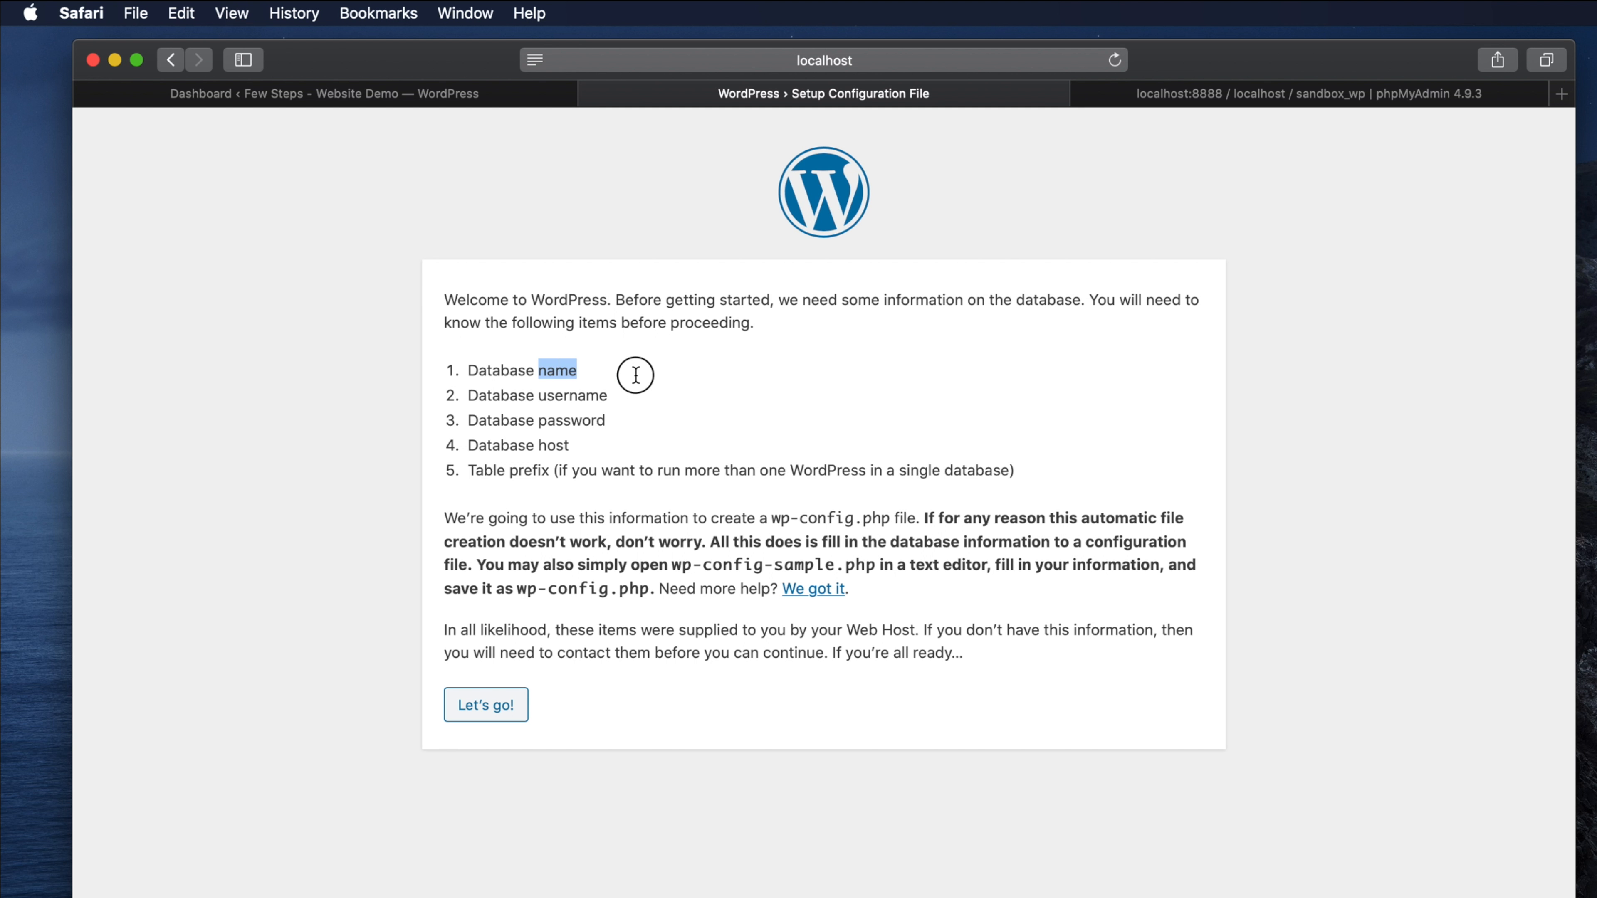
- Copy the sandbox_wp database name in phpMyAdmin and return to WordPress setup
click(1187, 95)
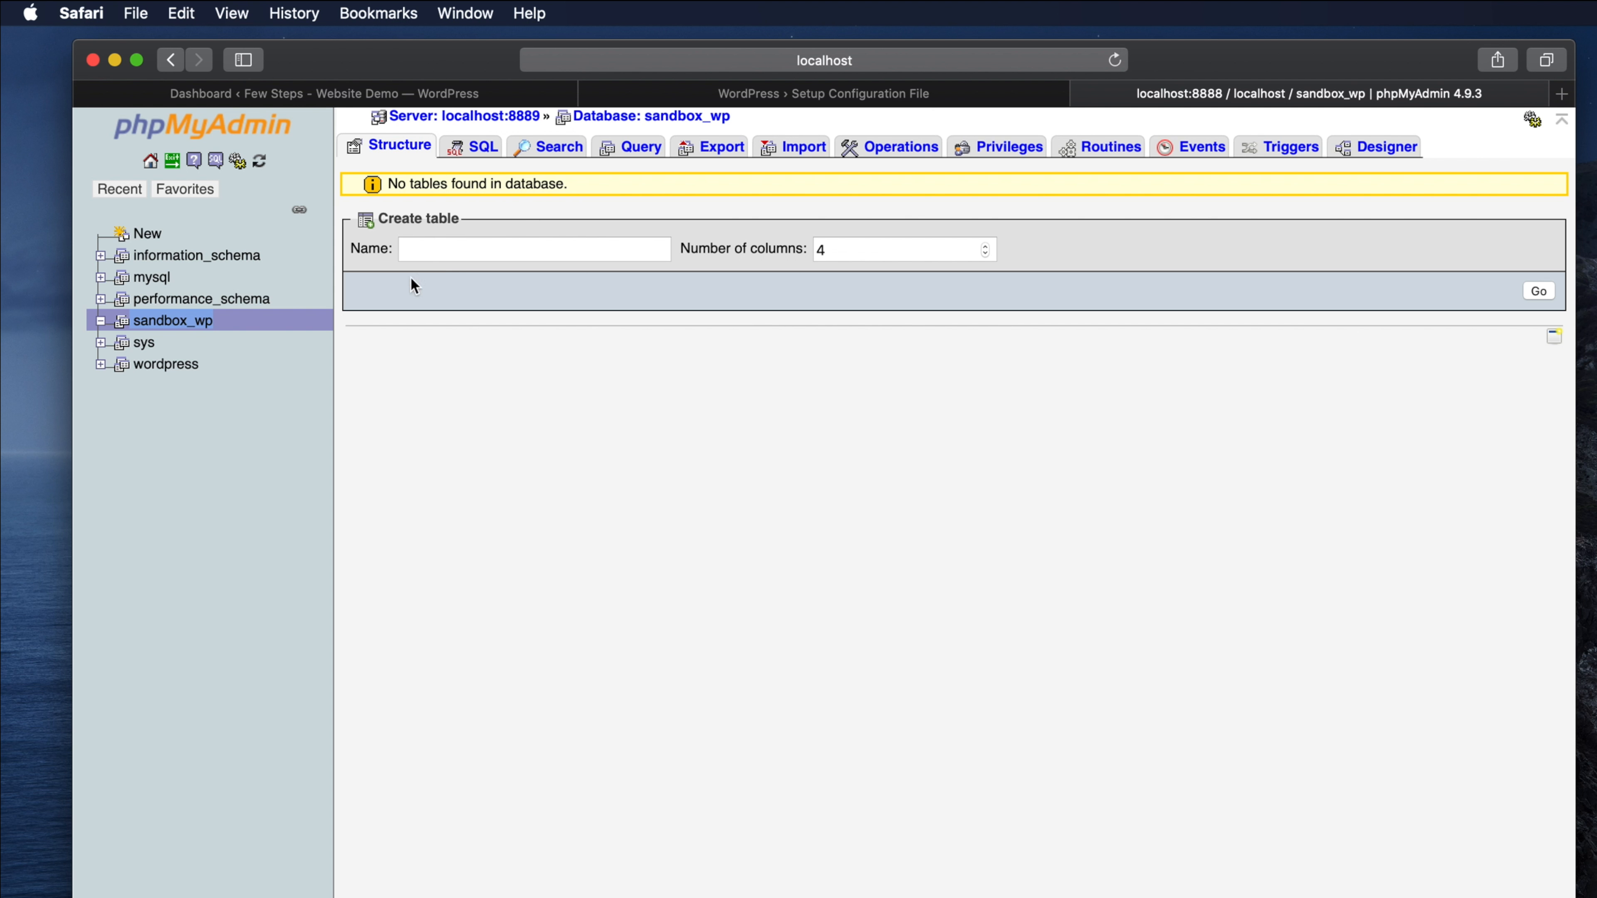
click(201, 322)
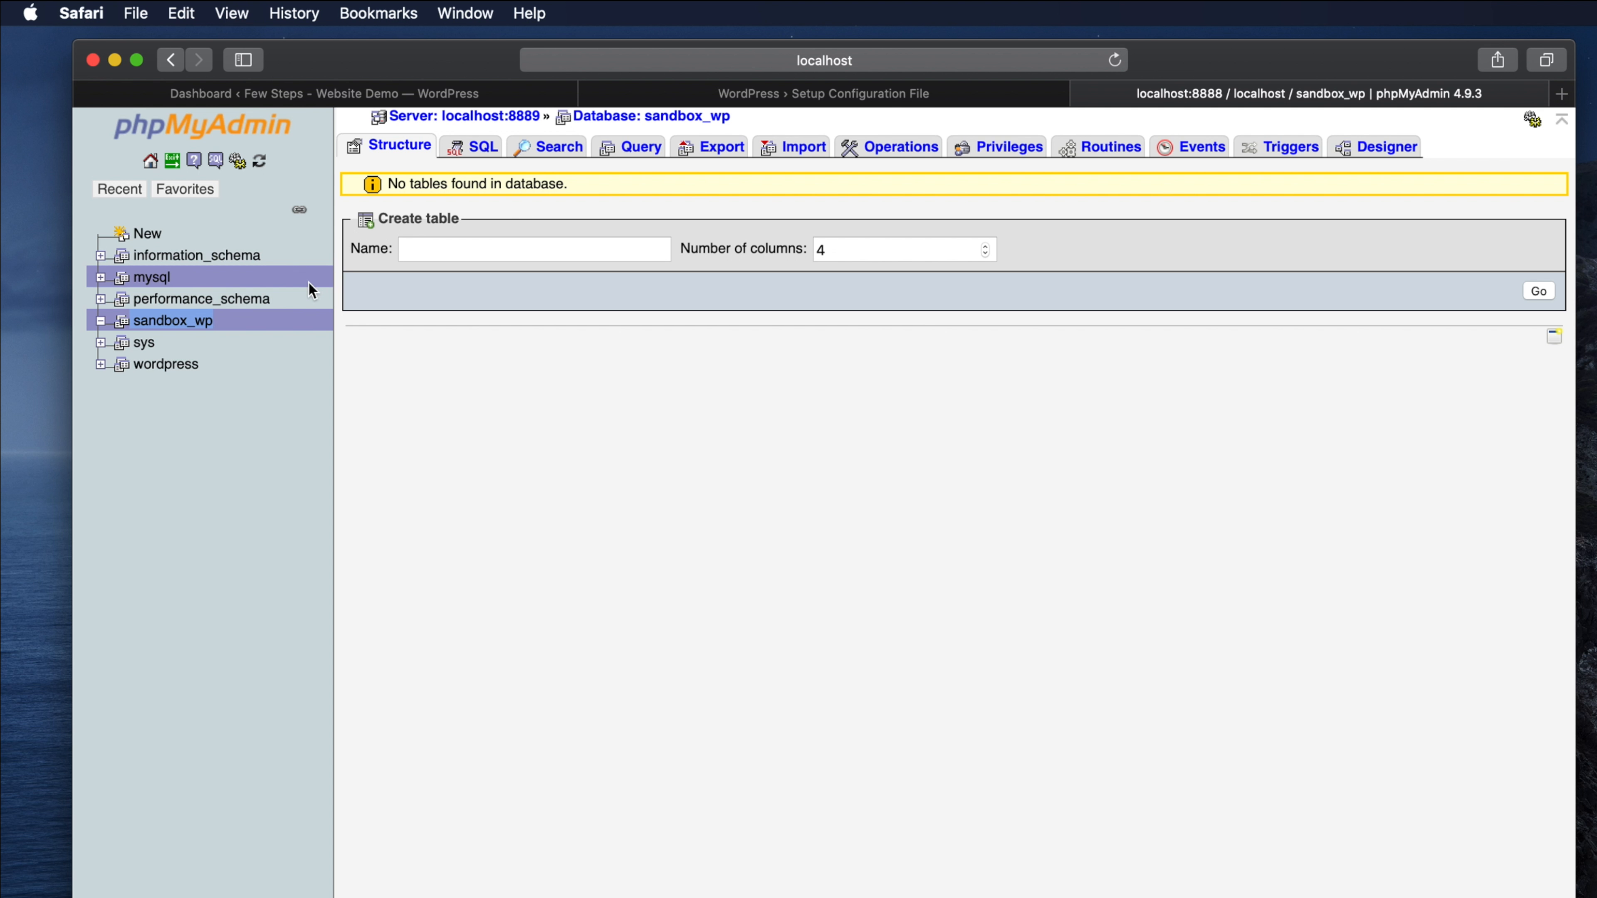
drag(217, 322, 135, 321)
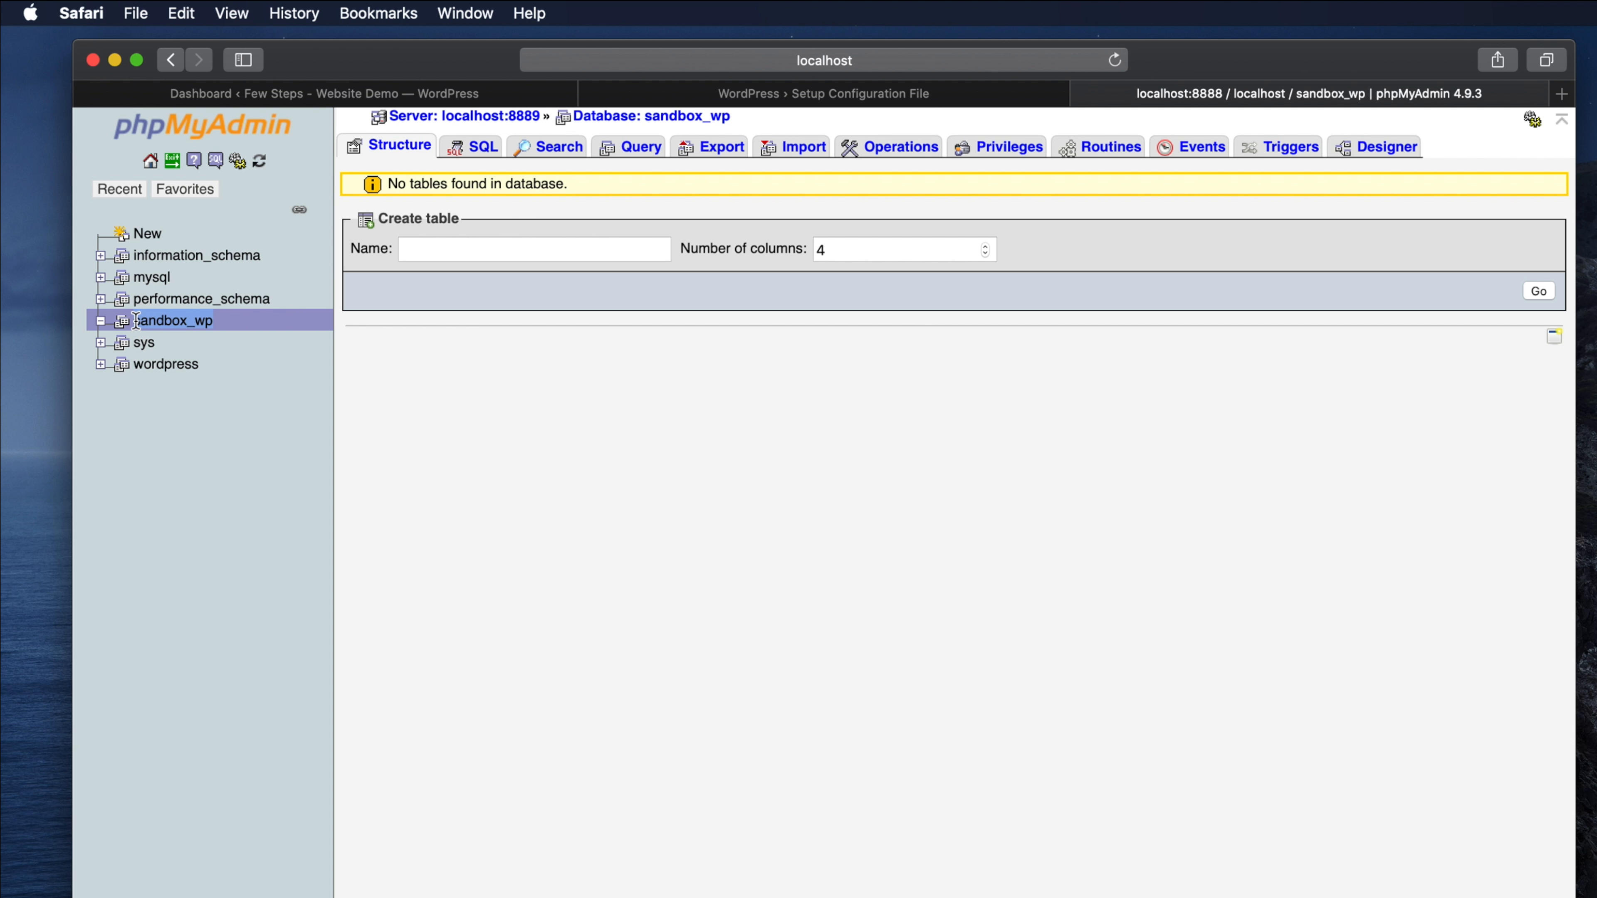
right_click(195, 314)
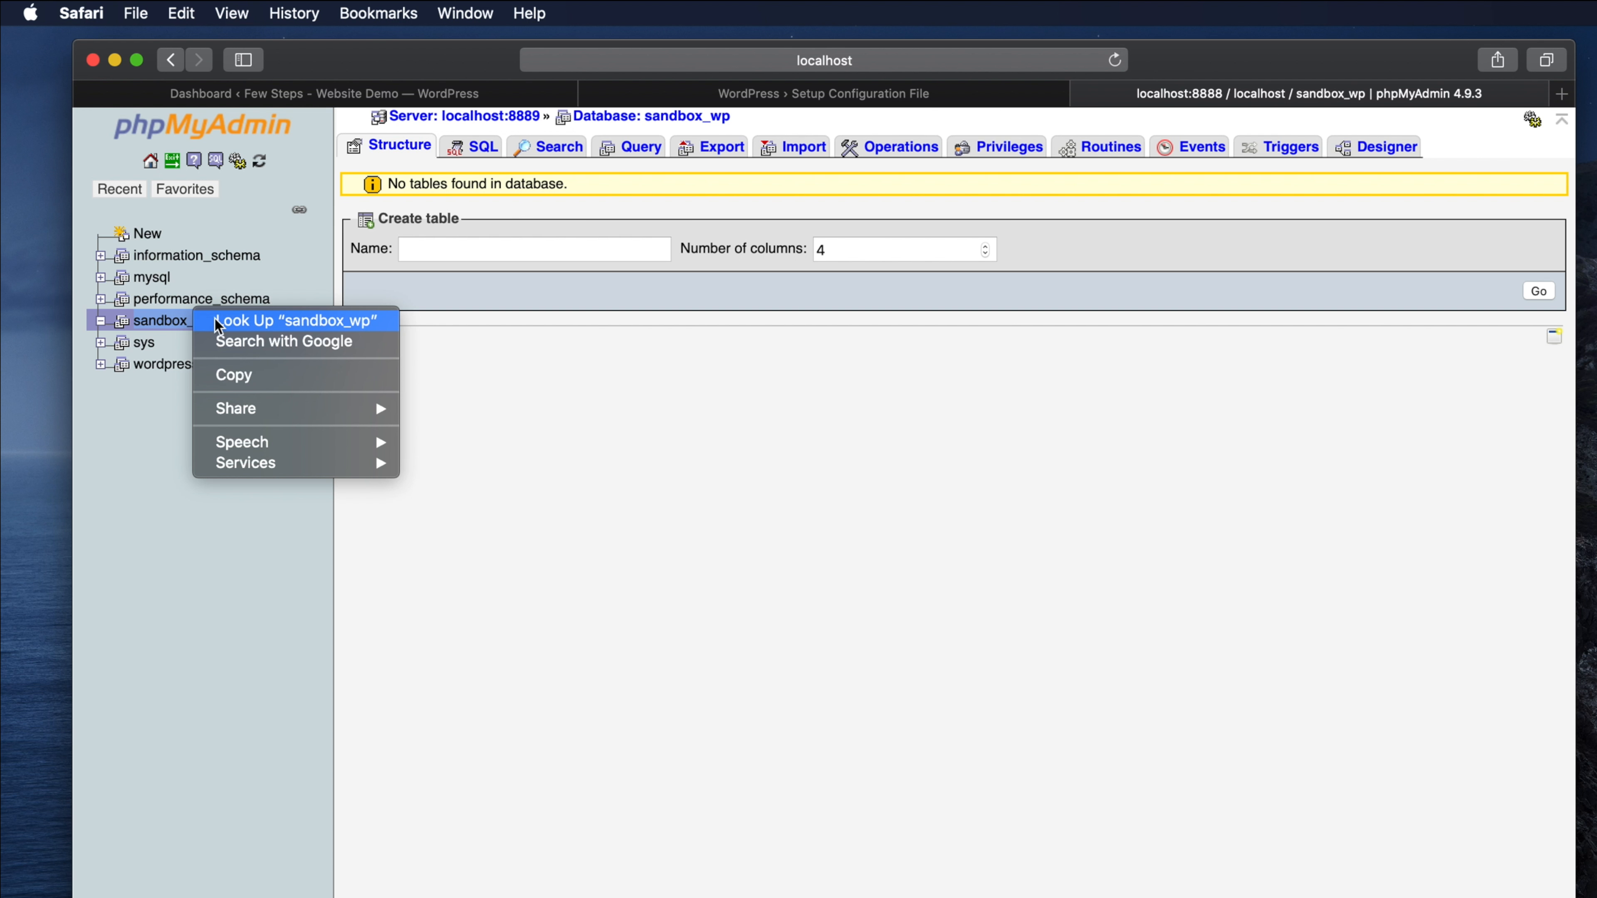
click(251, 375)
click(729, 96)
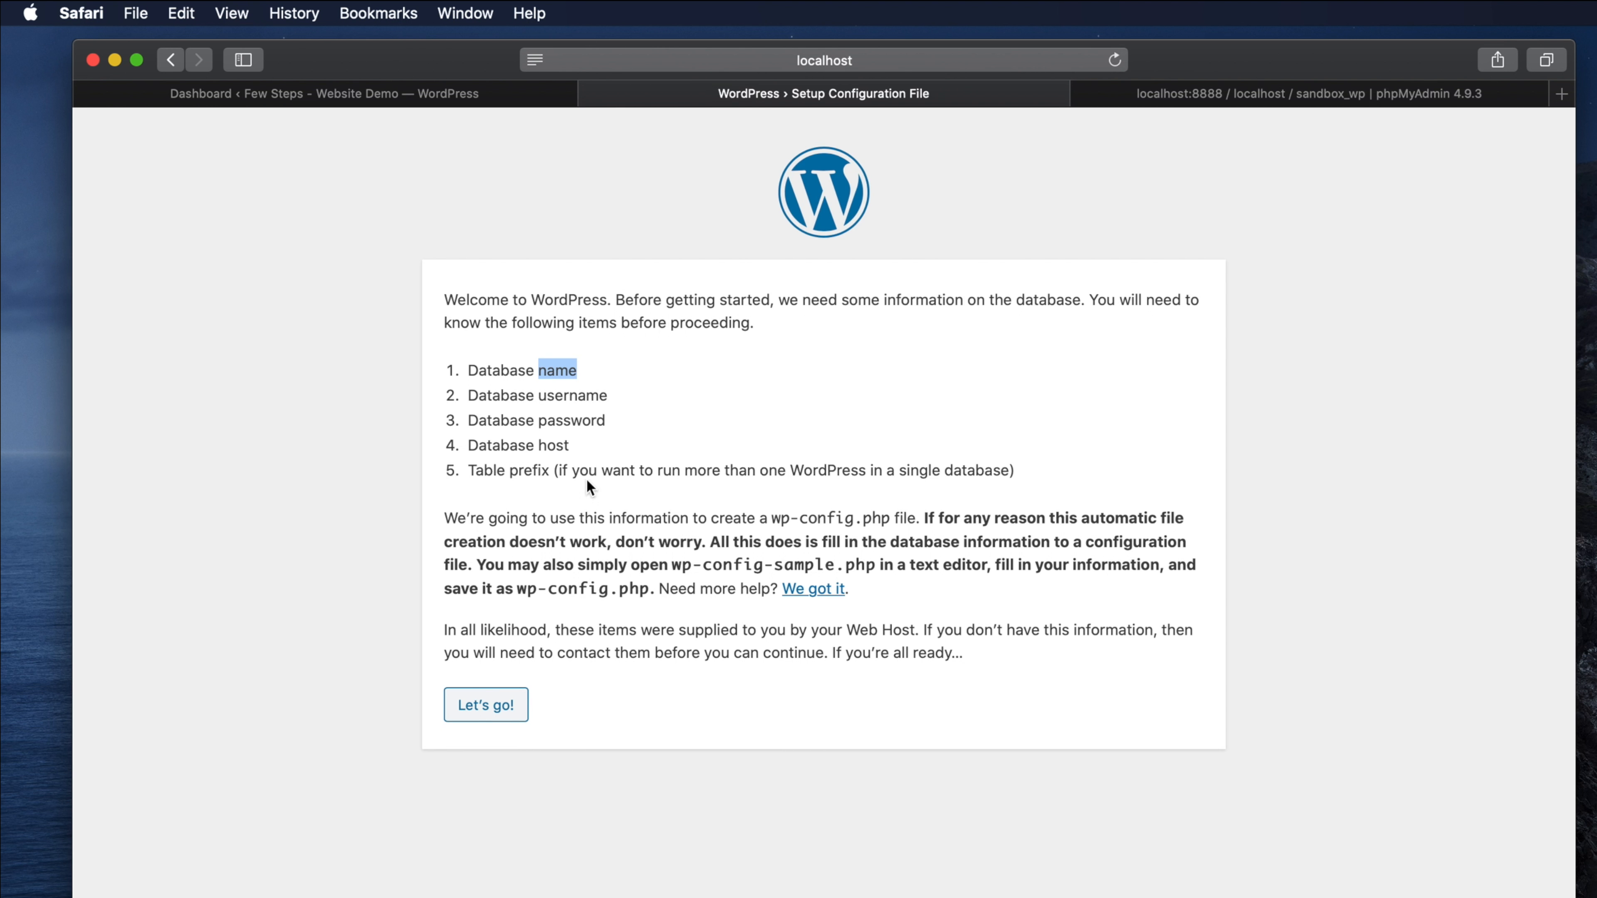
- Enter database name sandbox_wp, username root and the database password in the WordPress setup
click(482, 706)
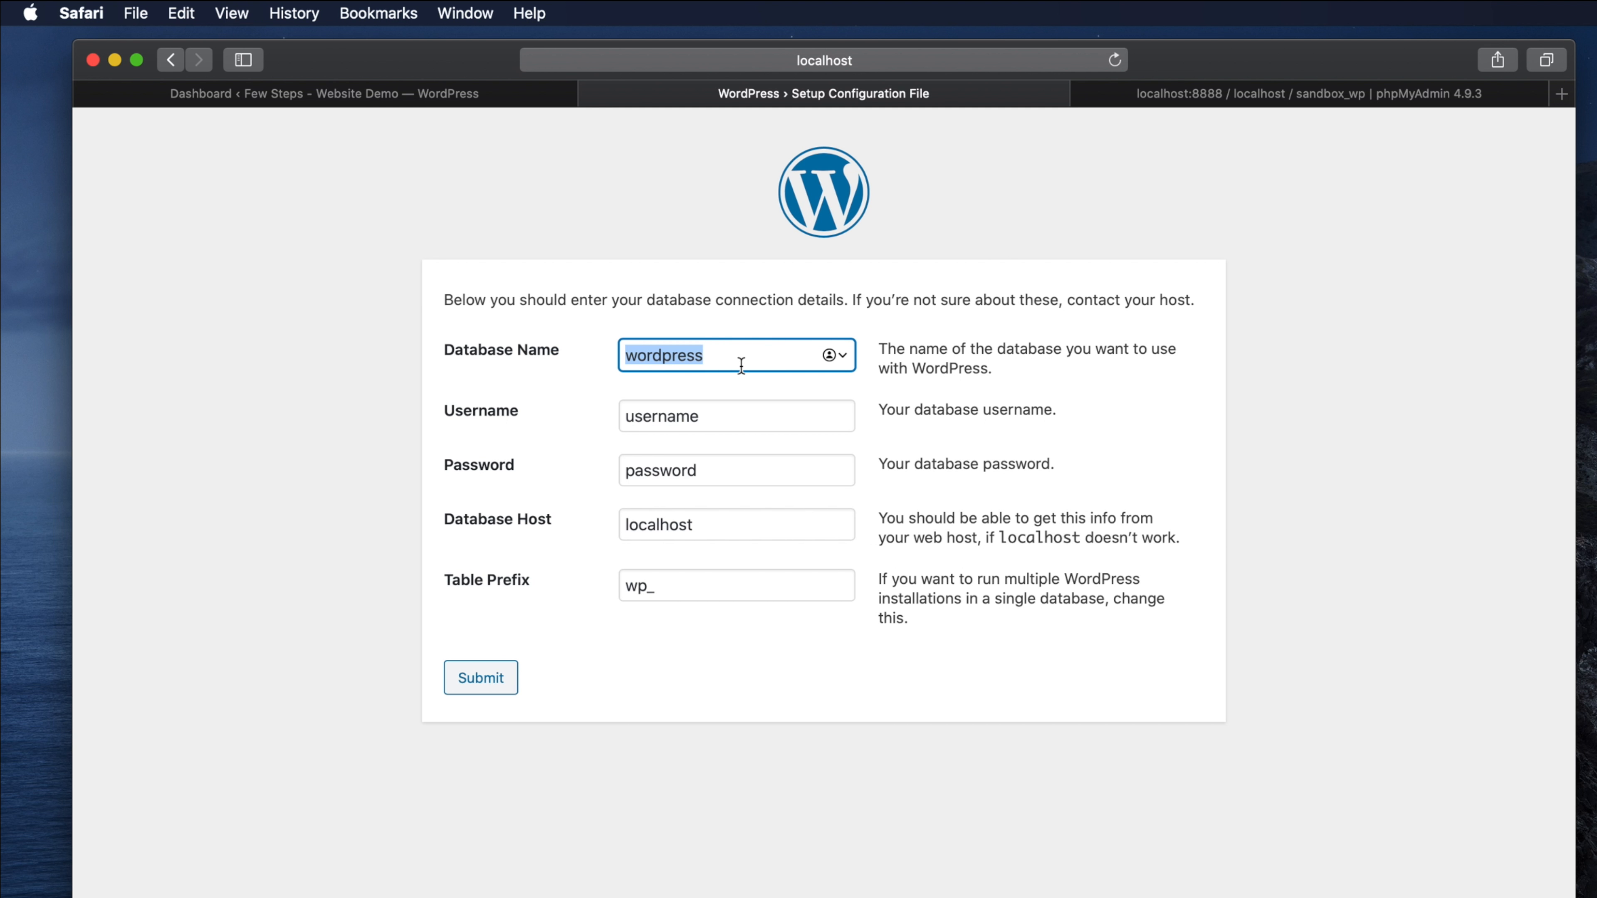
click(741, 365)
key(BackSpace)
key(BackSpace)
key(BackSpace)
key(BackSpace)
key(BackSpace)
key(BackSpace)
key(BackSpace)
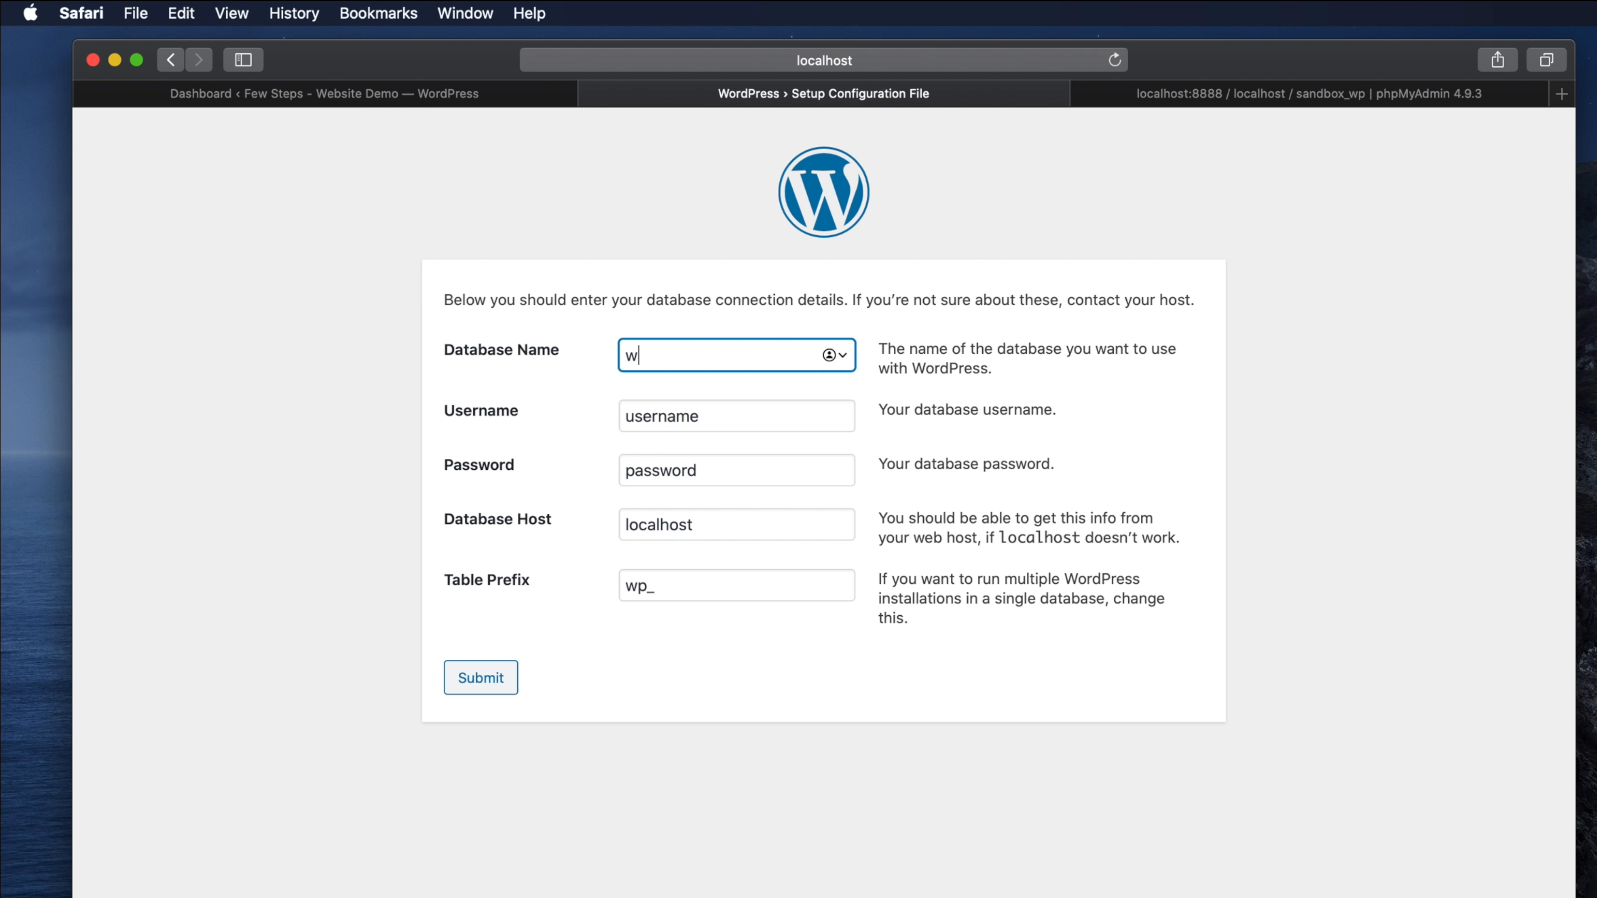
right_click(661, 348)
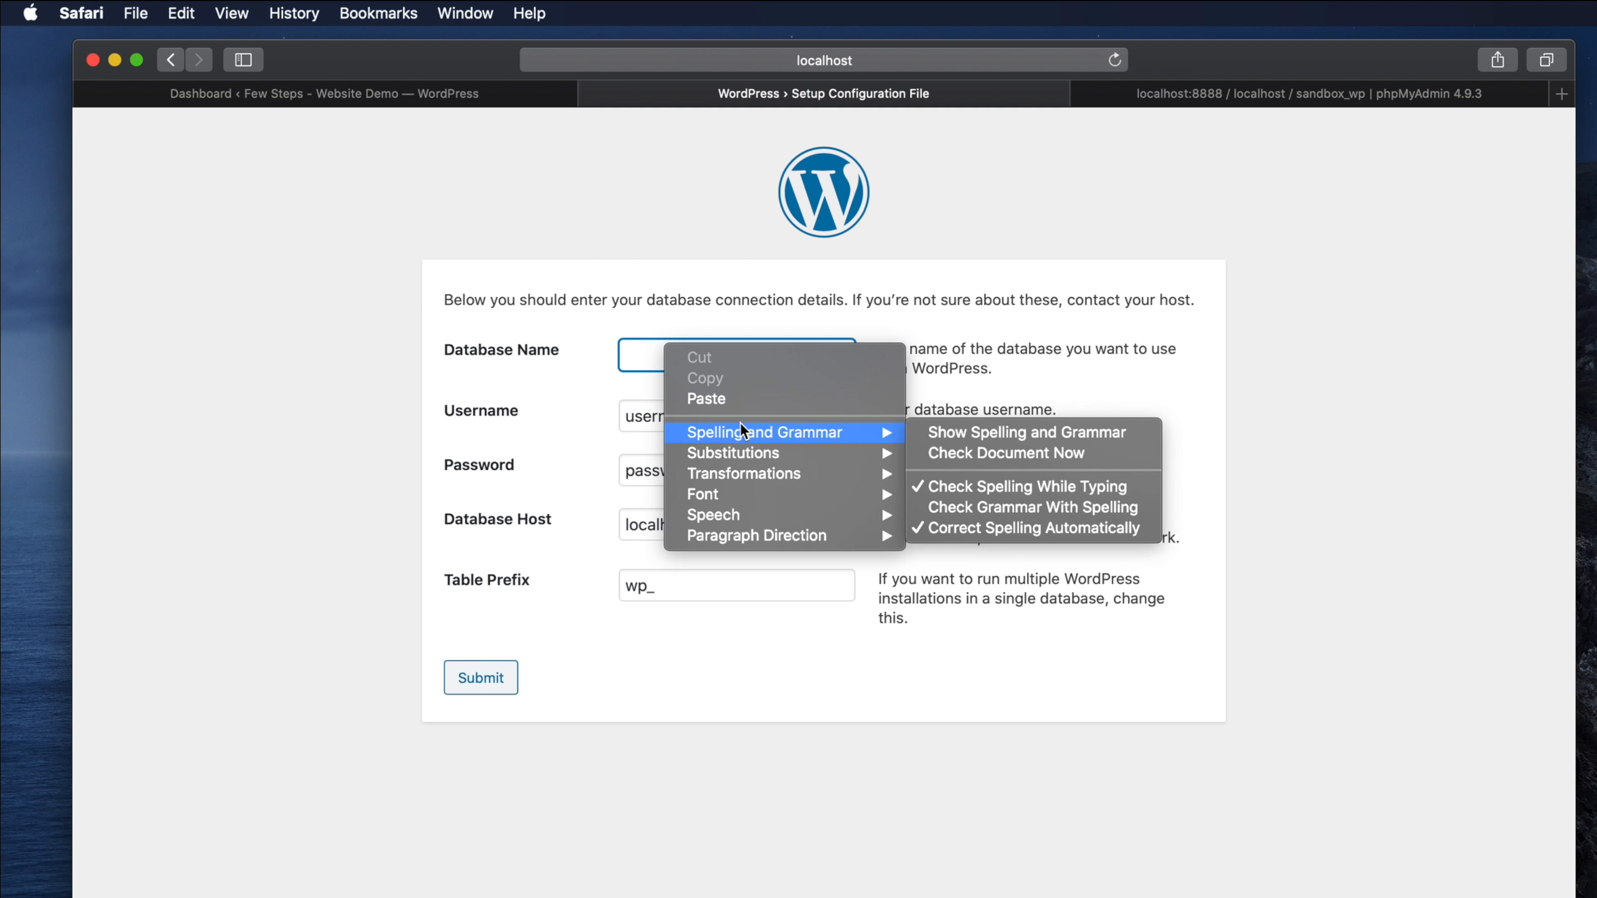
click(724, 398)
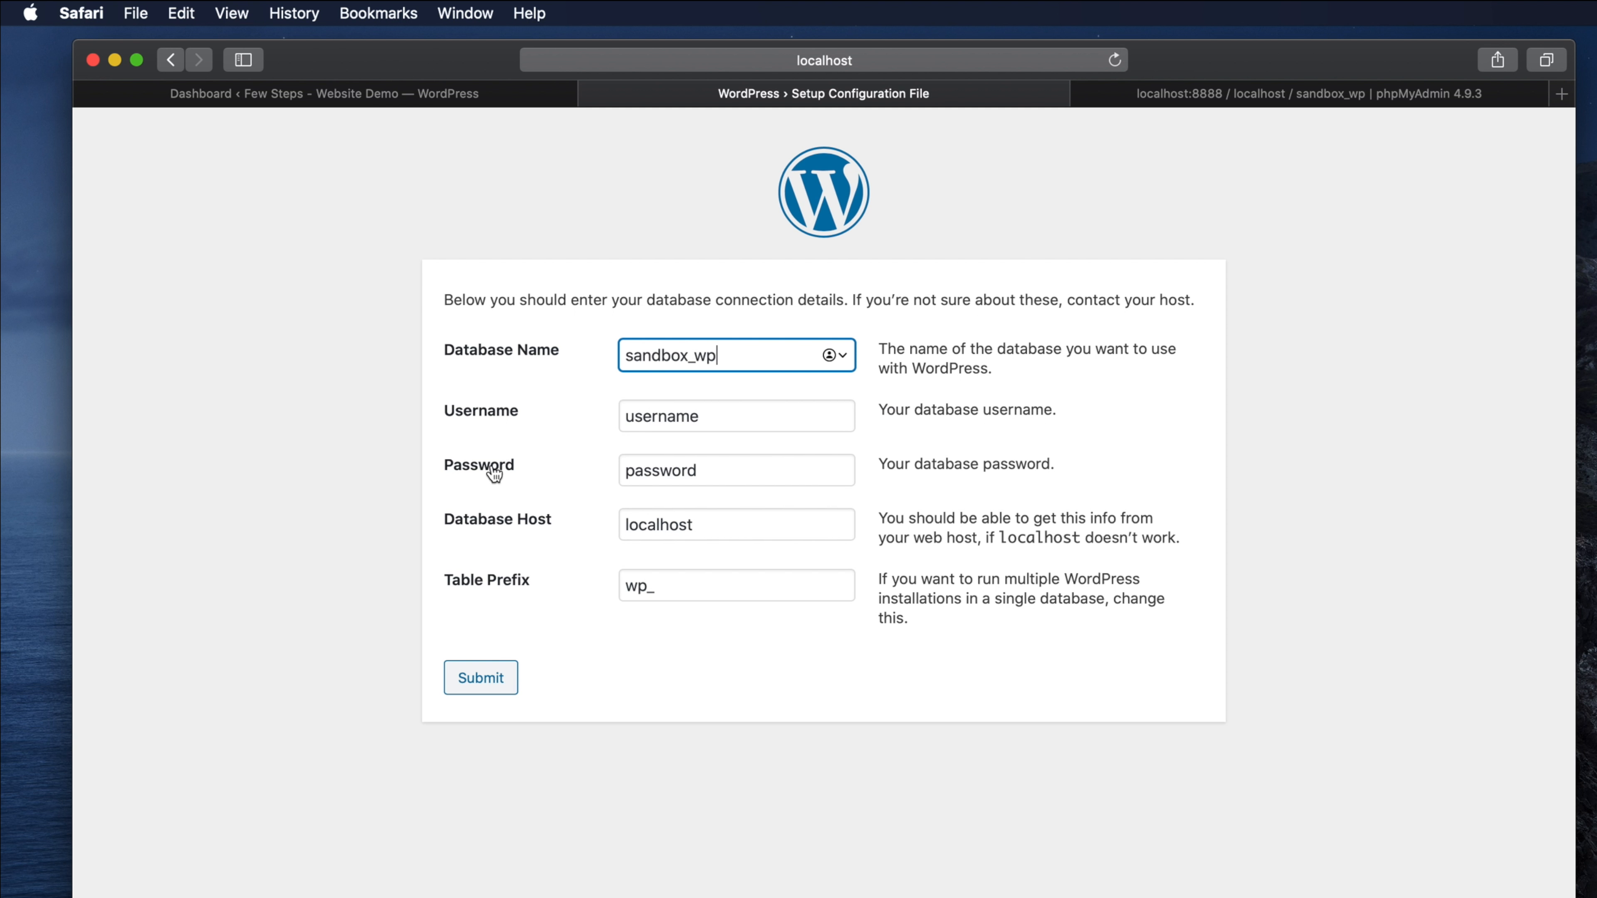
key(Tab)
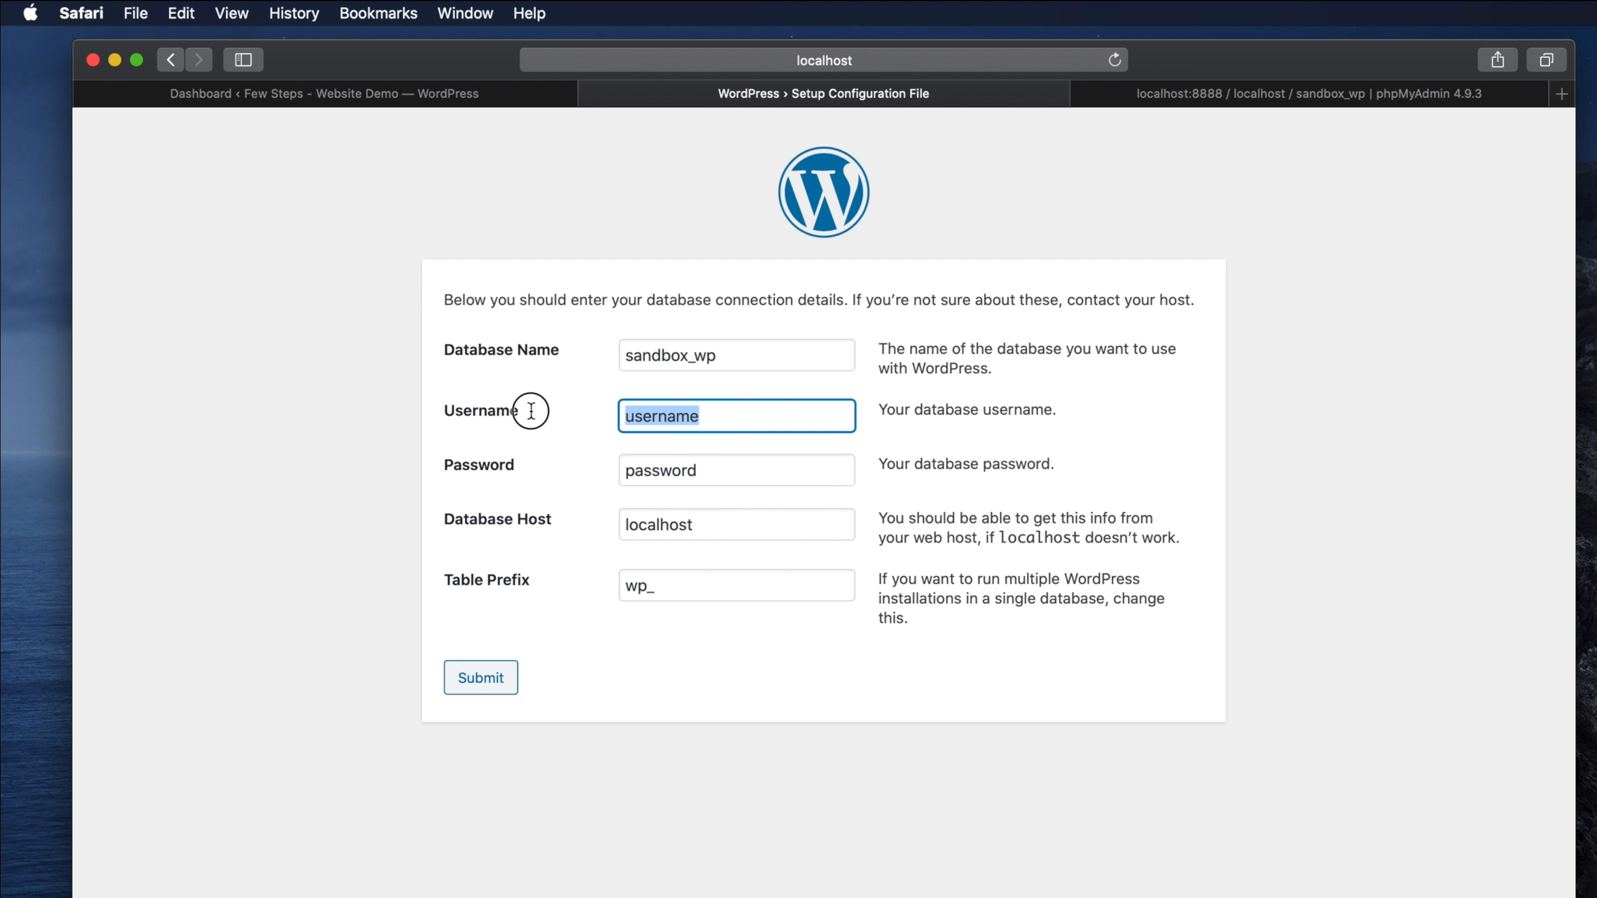
text(roo)
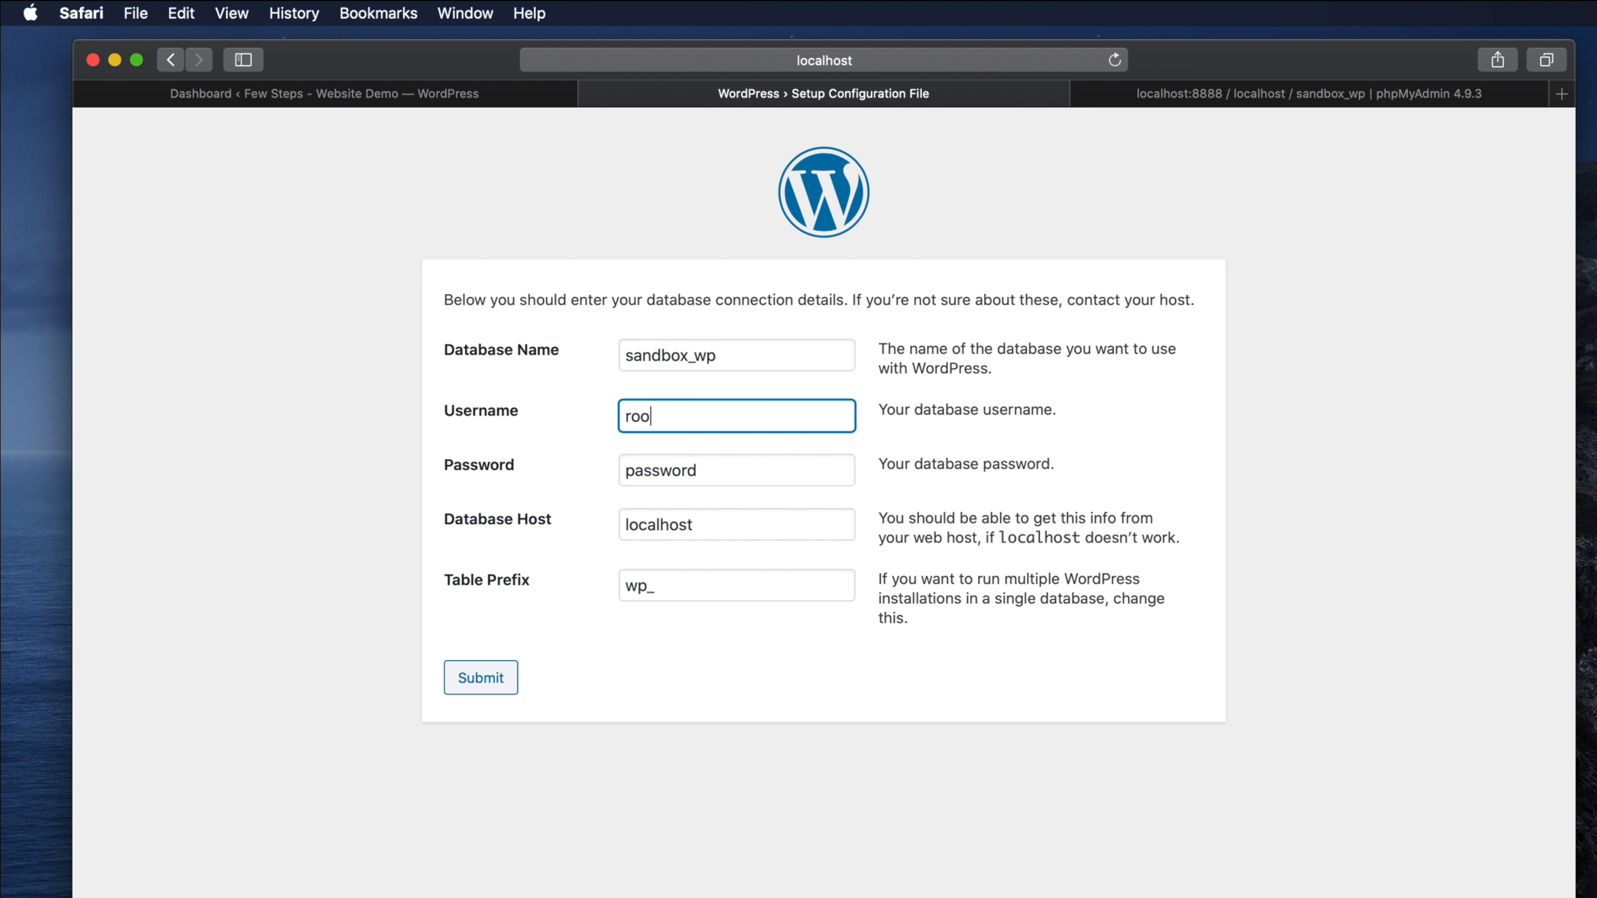
text(t)
key(Tab)
text(r)
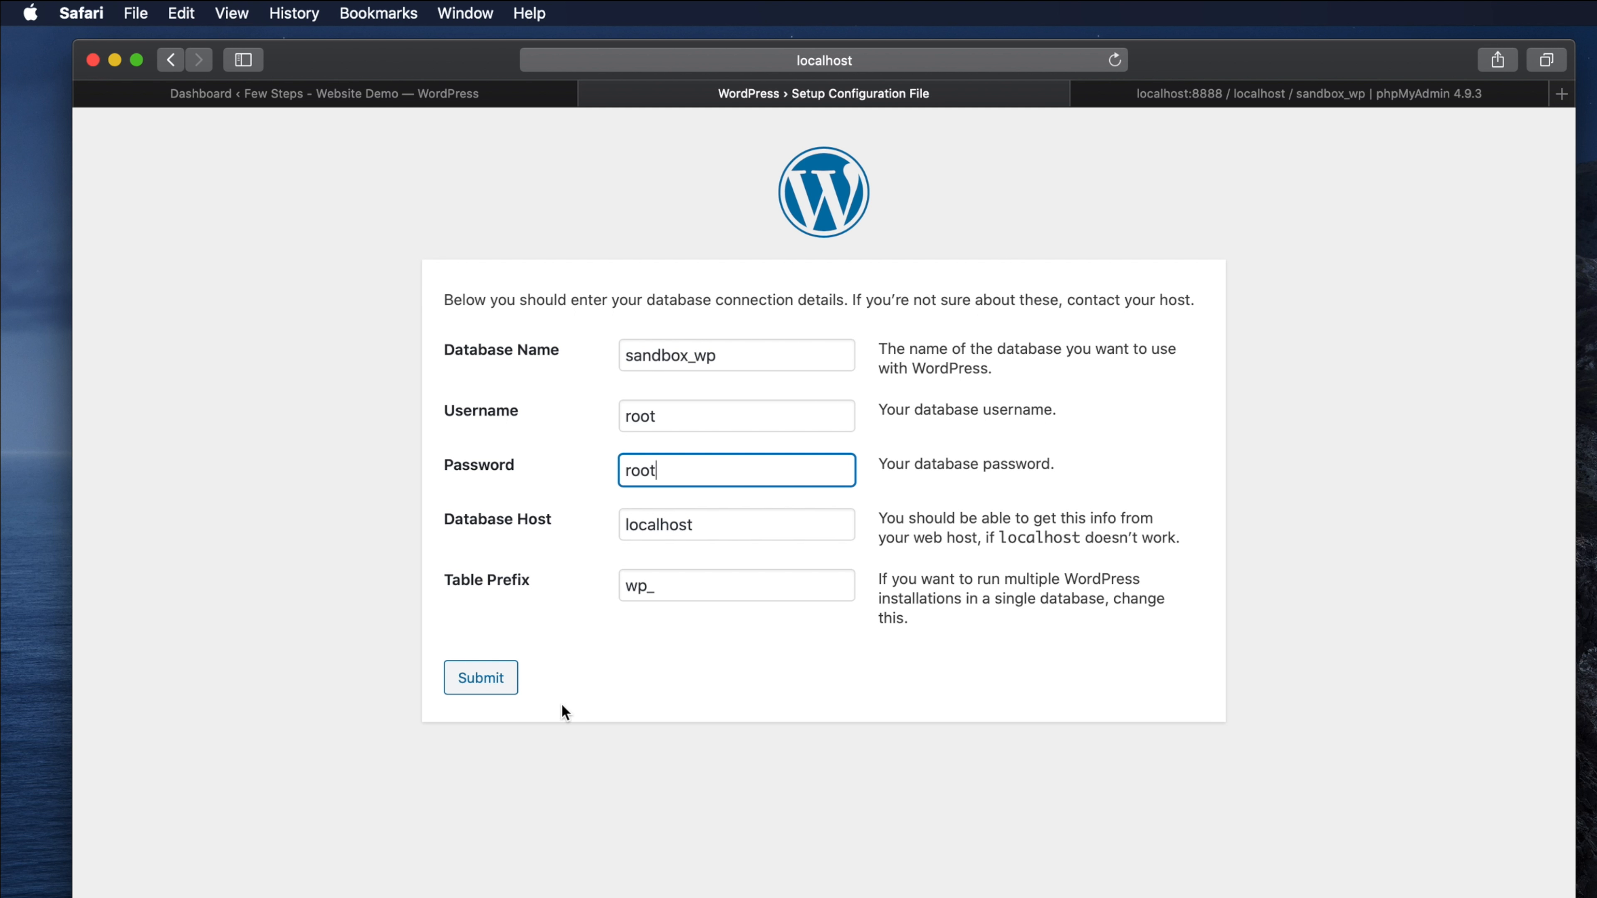
- Submit the connection details and run the WordPress installation
click(482, 677)
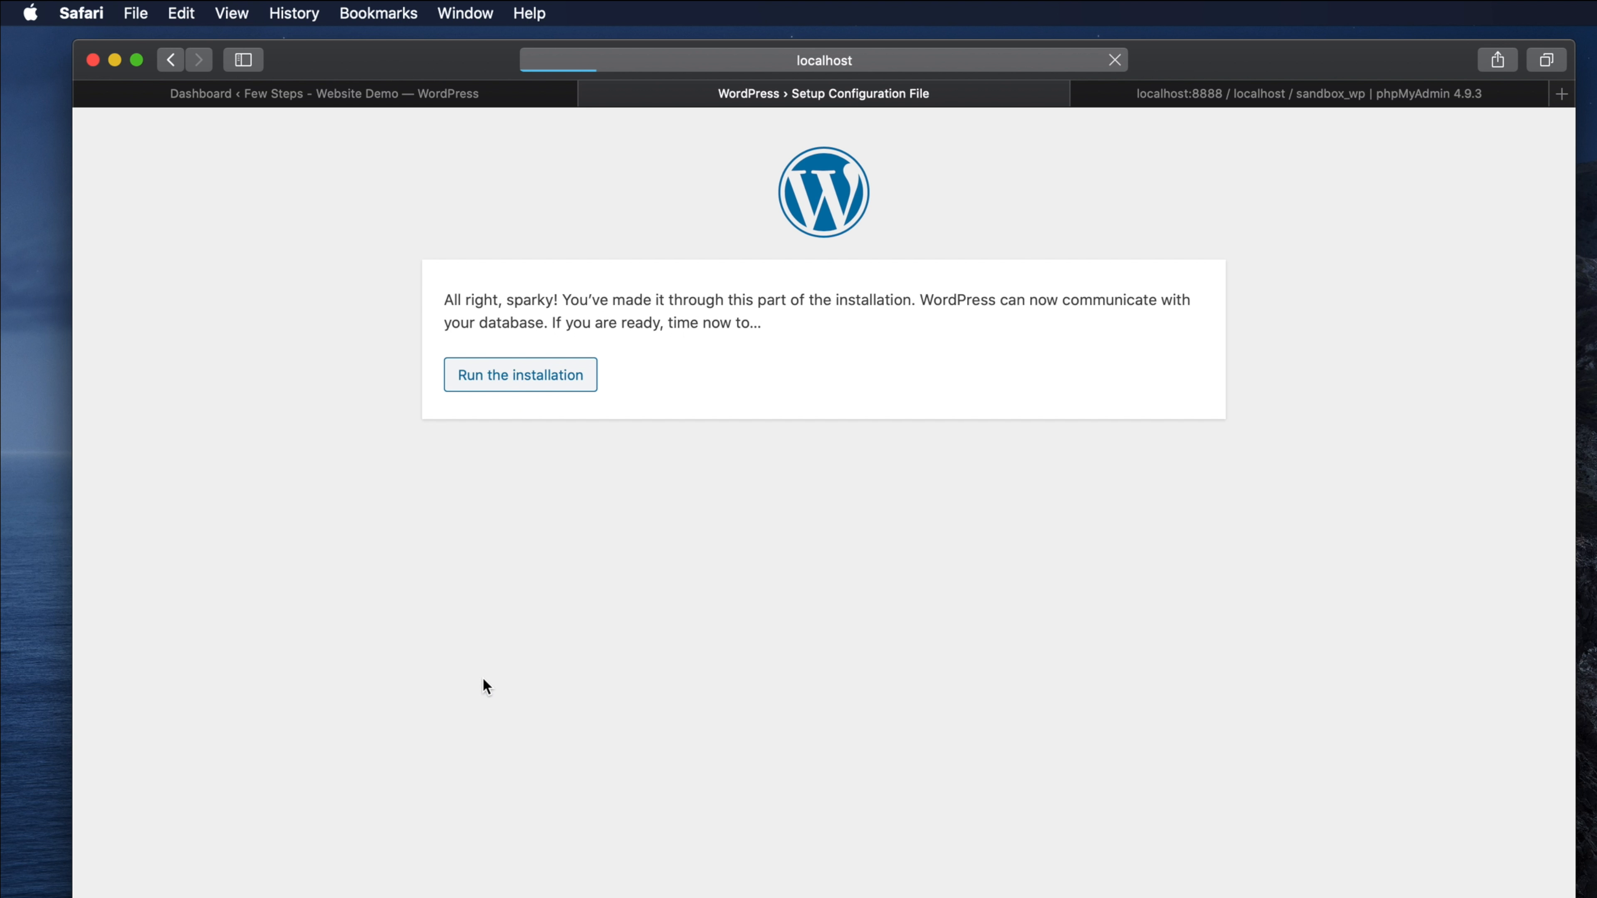
drag(442, 301, 820, 325)
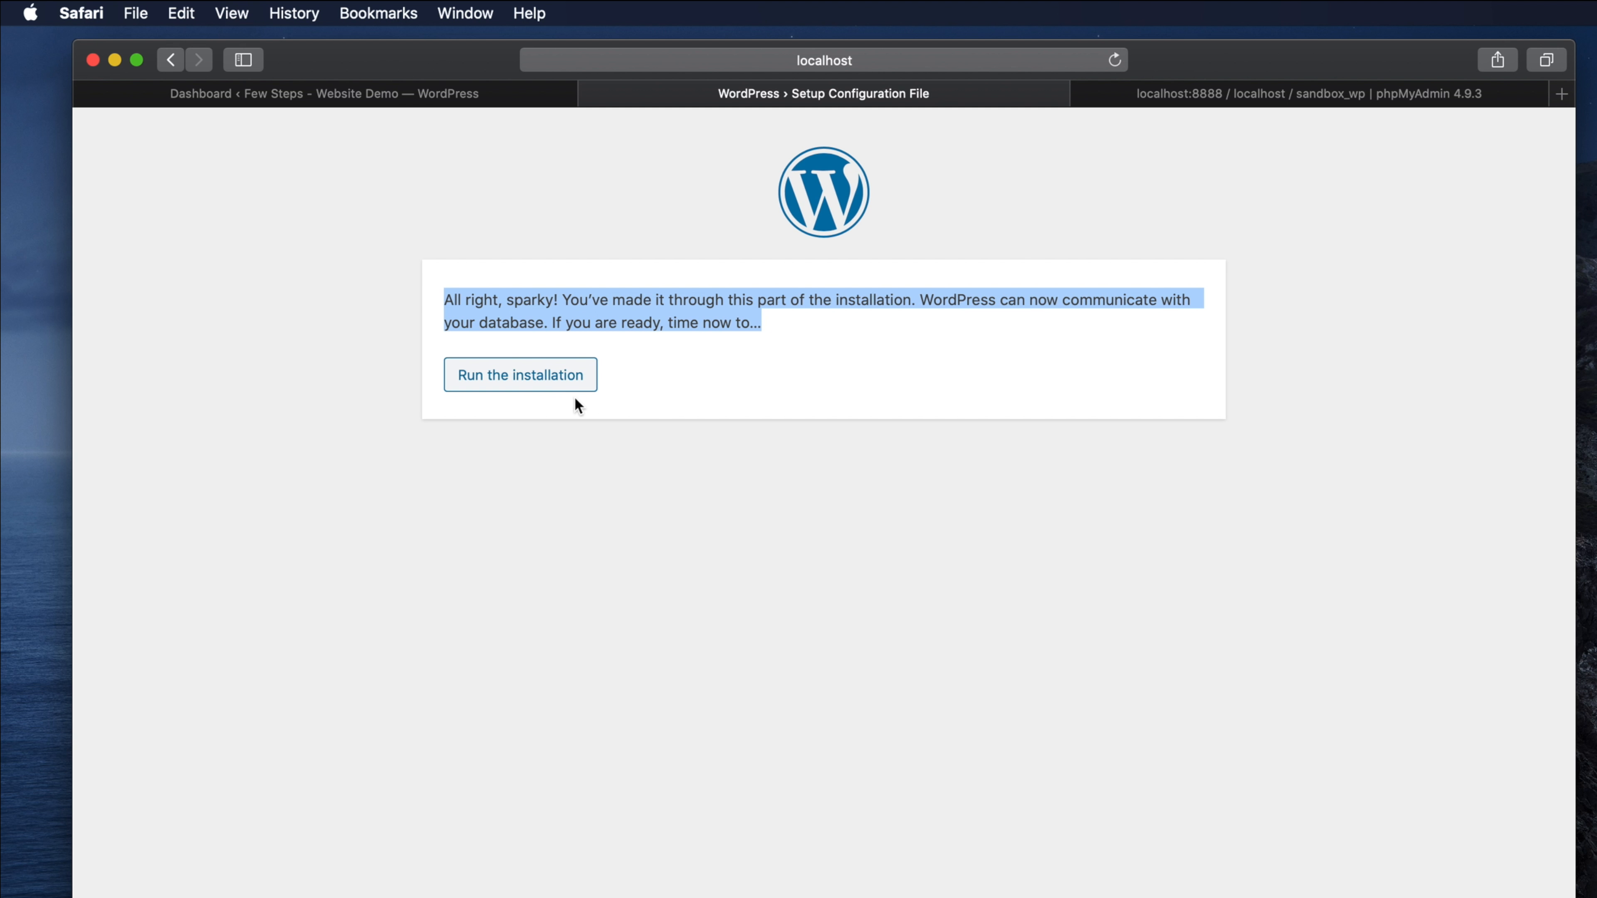
click(495, 383)
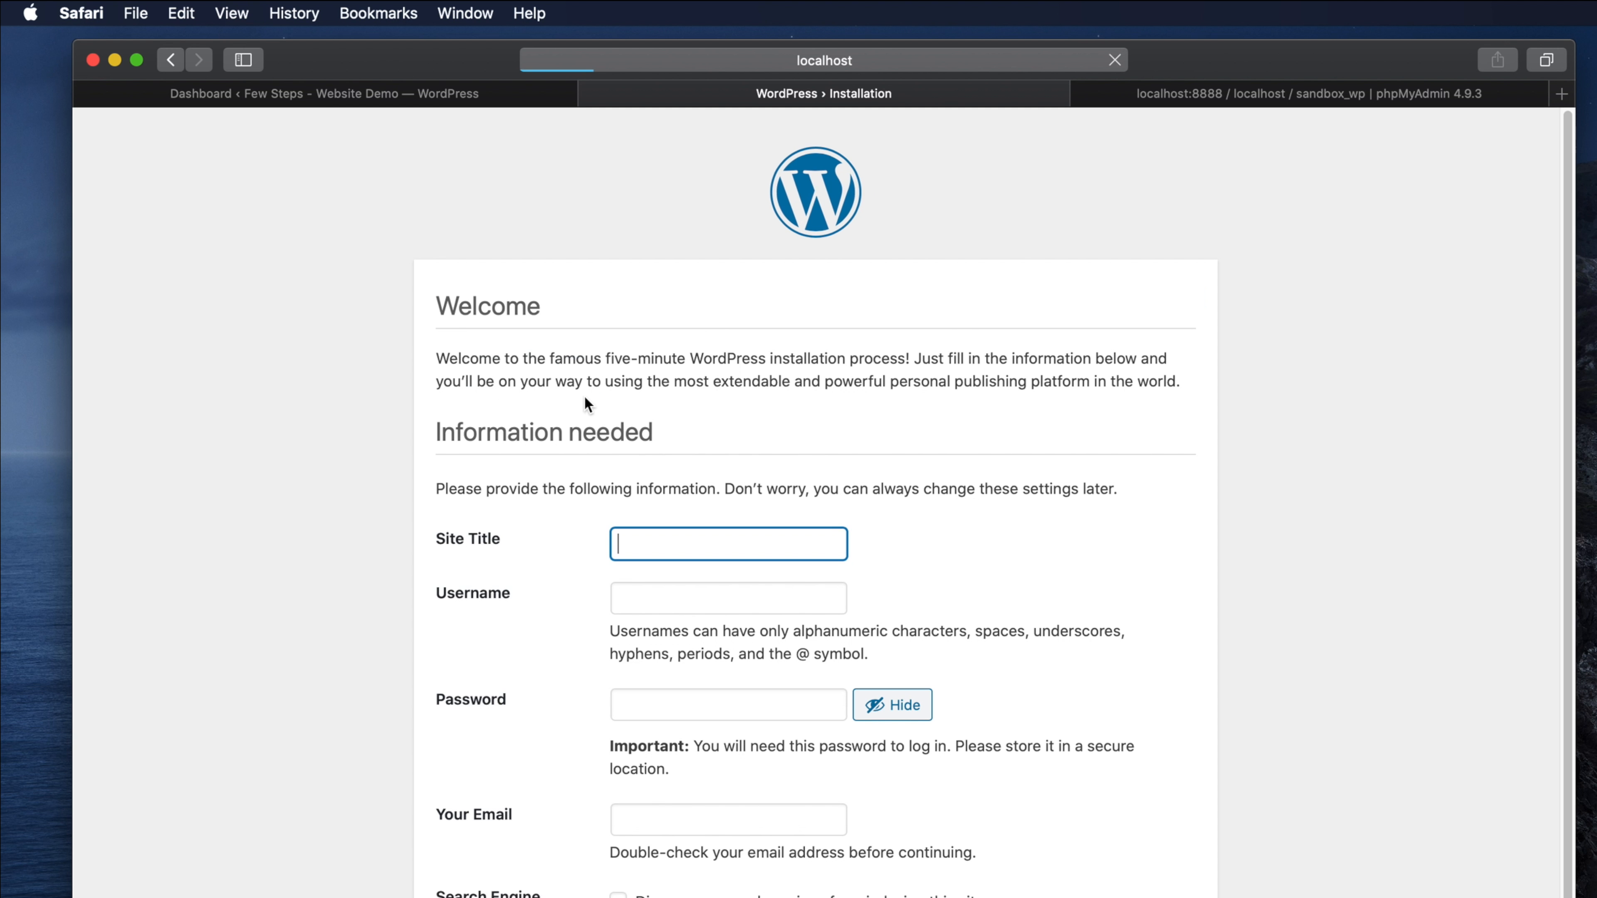
- Fill in site title Sandbox-Wordpress, username admin and a password, confirming use of the weak password
scroll(945, 466, down, 2)
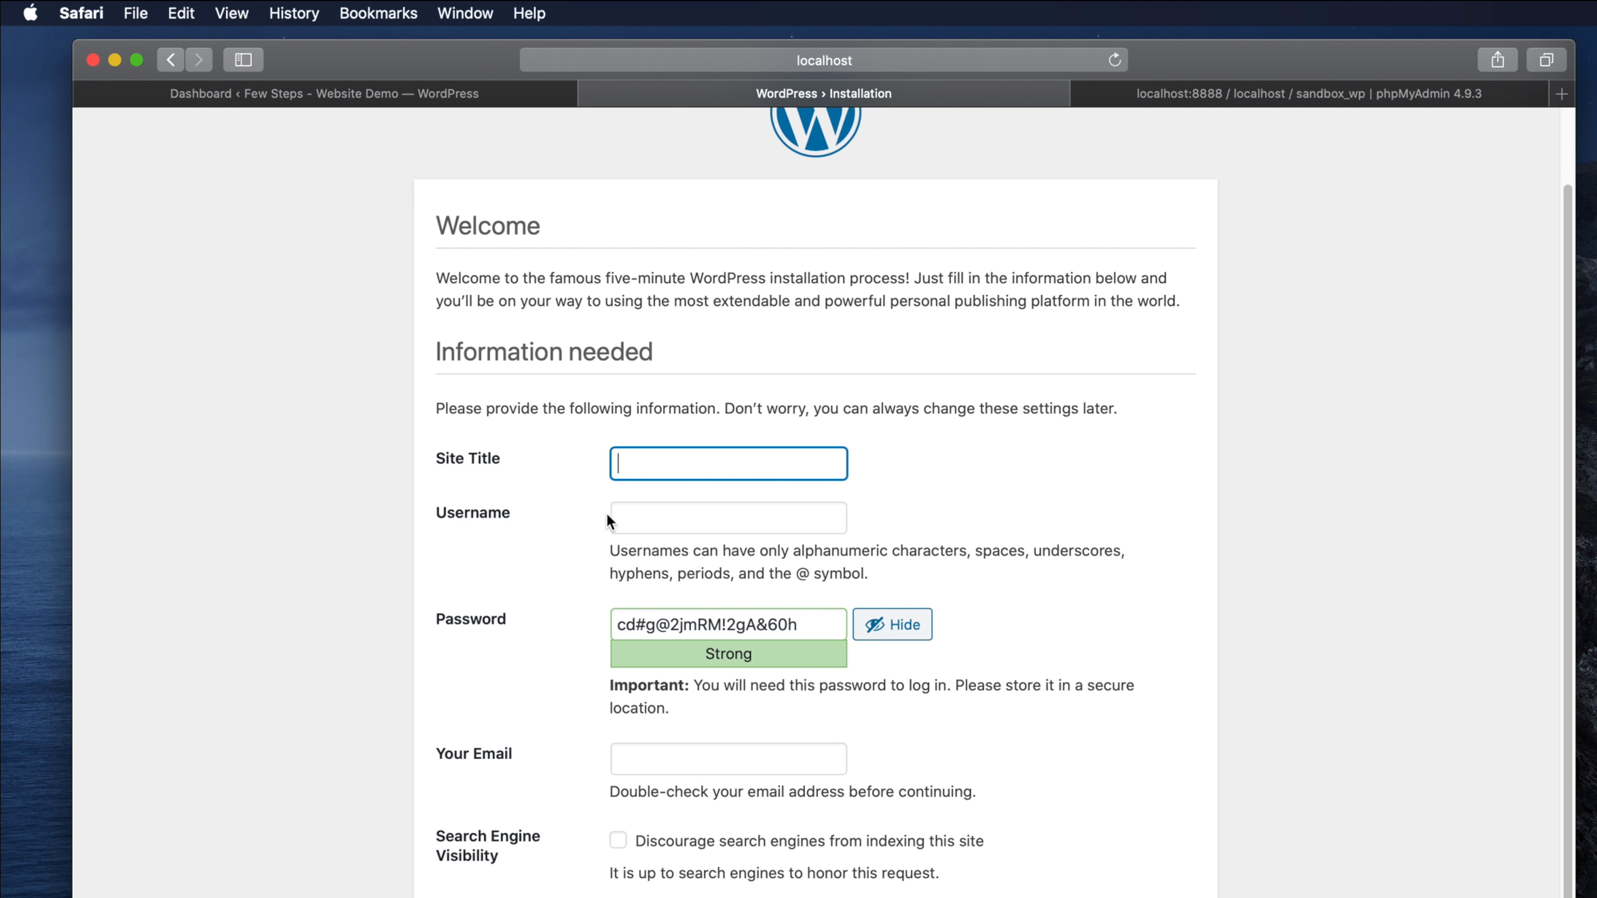
scroll(594, 472, up, 2)
scroll(688, 607, down, 2)
text(Sandbox-Wordpress)
click(721, 525)
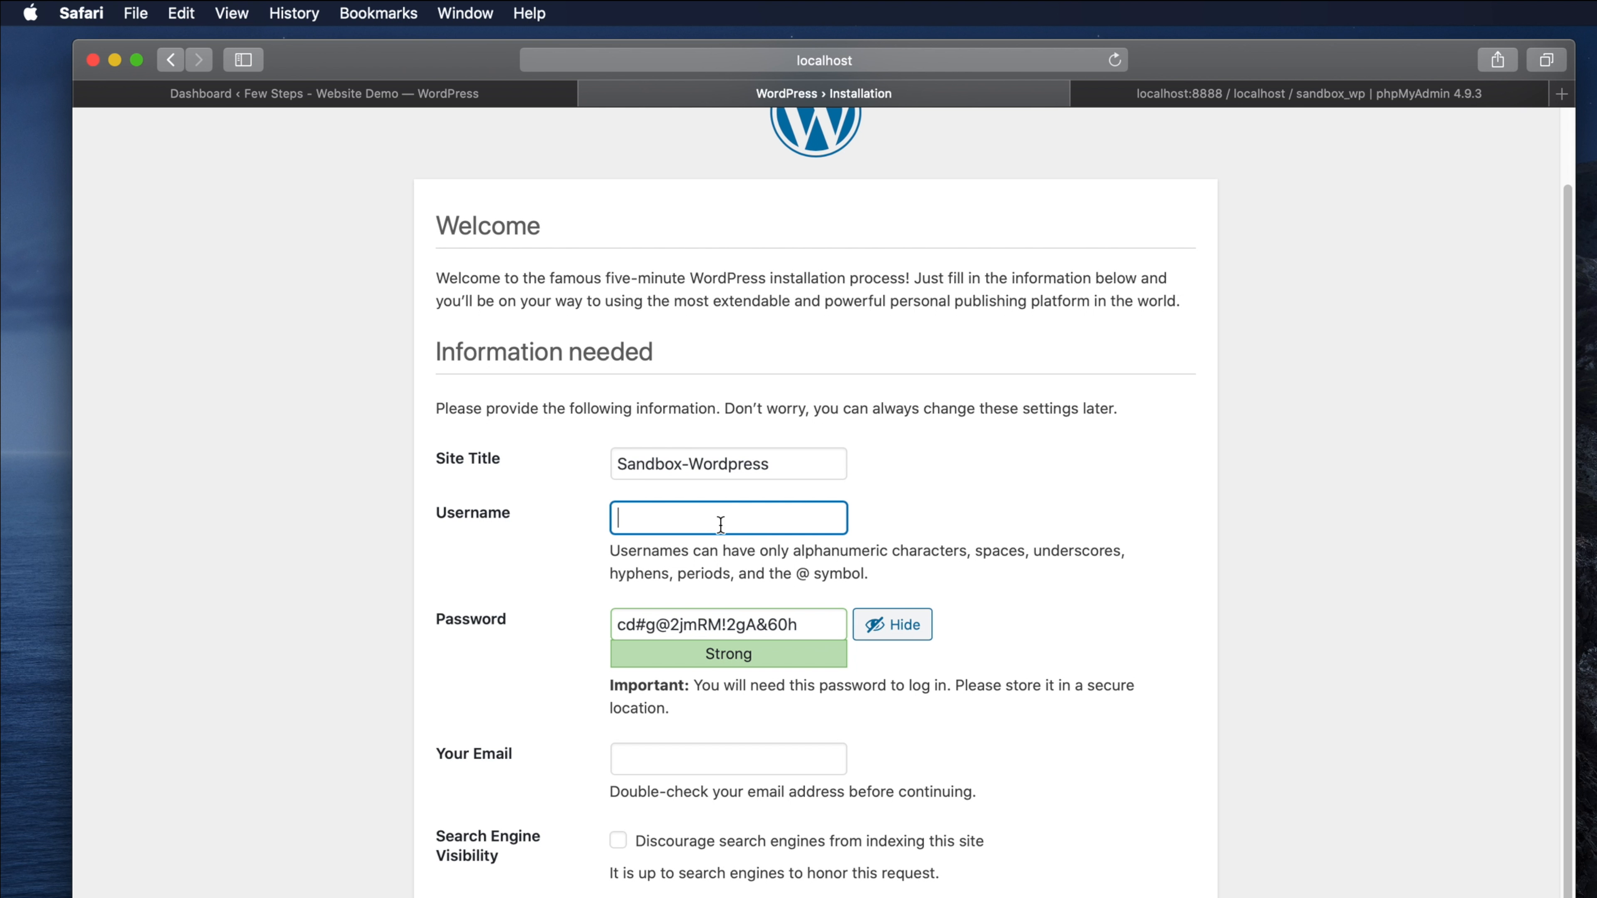
text(admin)
key(Tab)
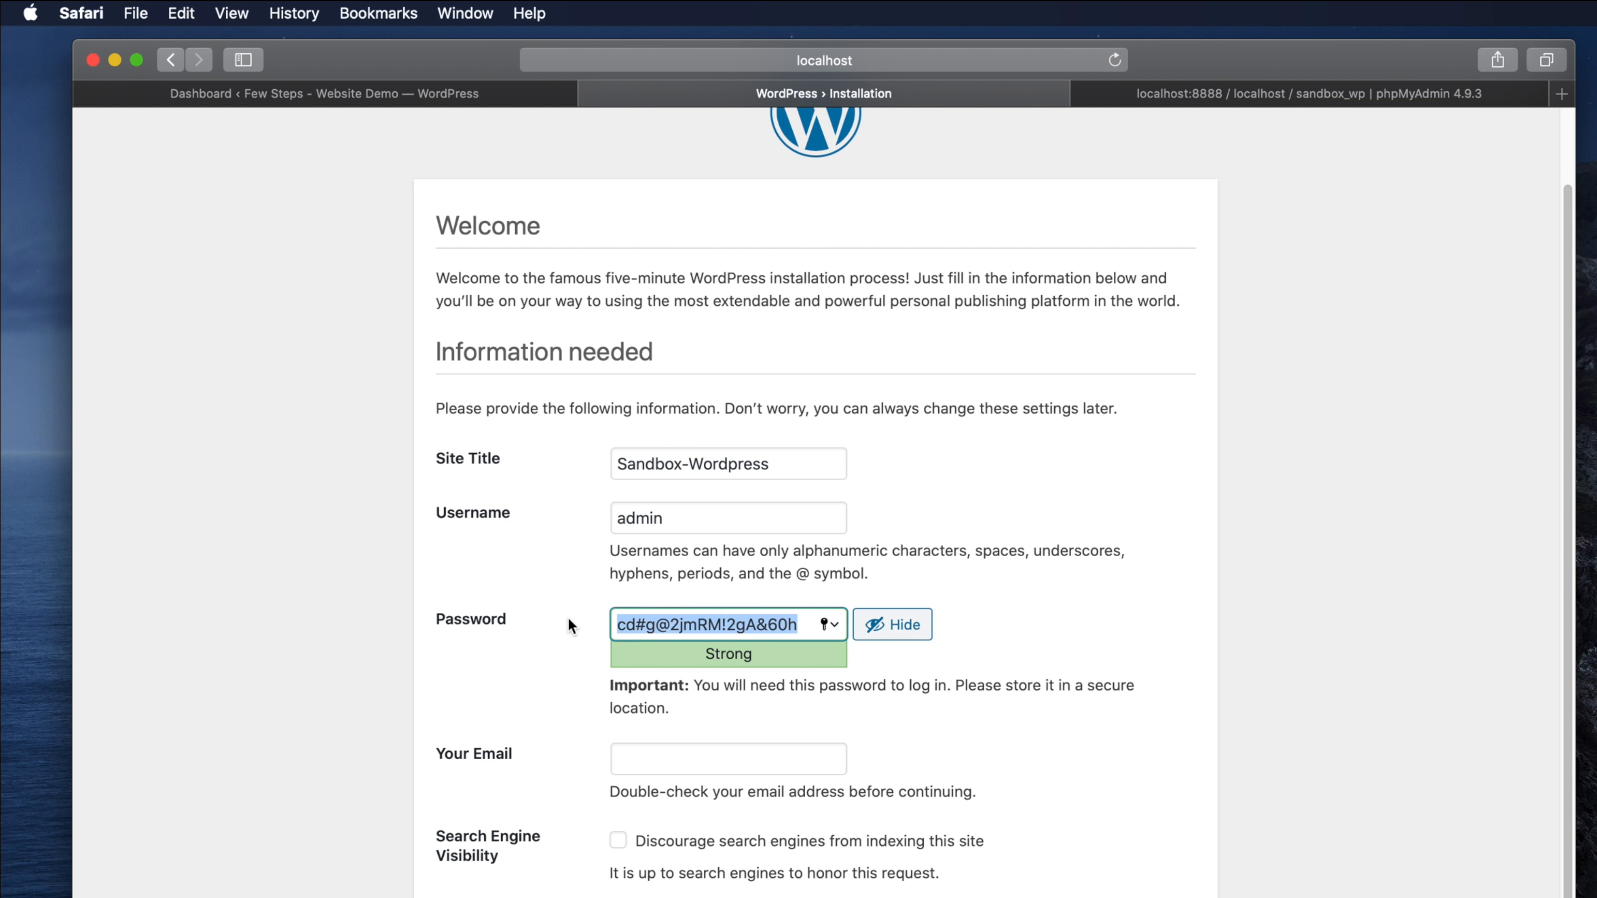
text(abc123)
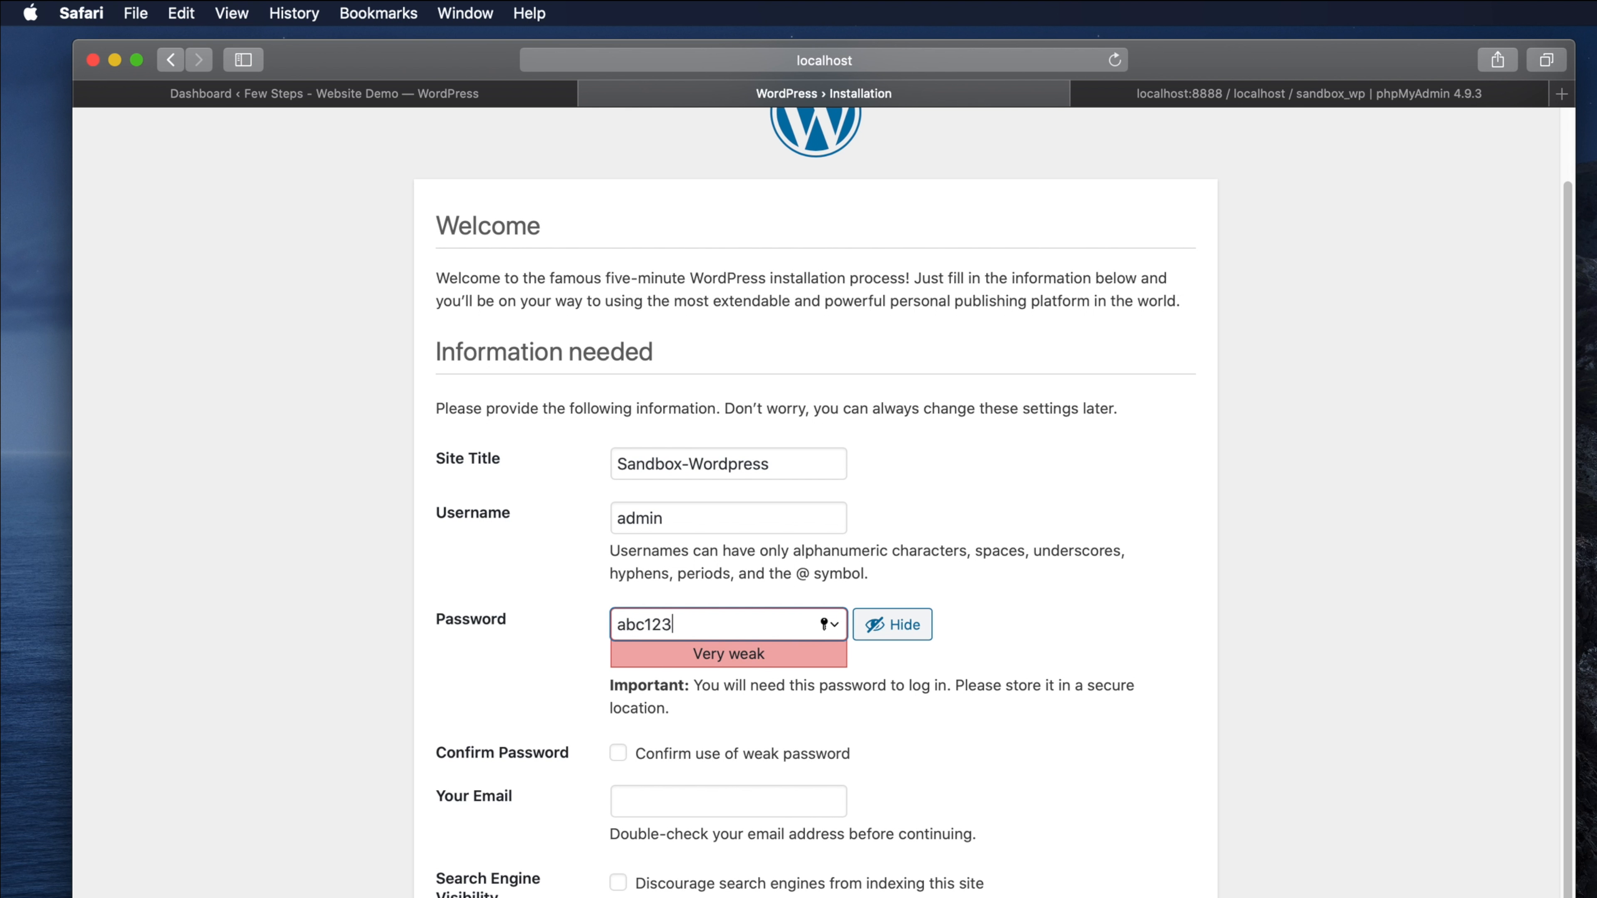
click(618, 753)
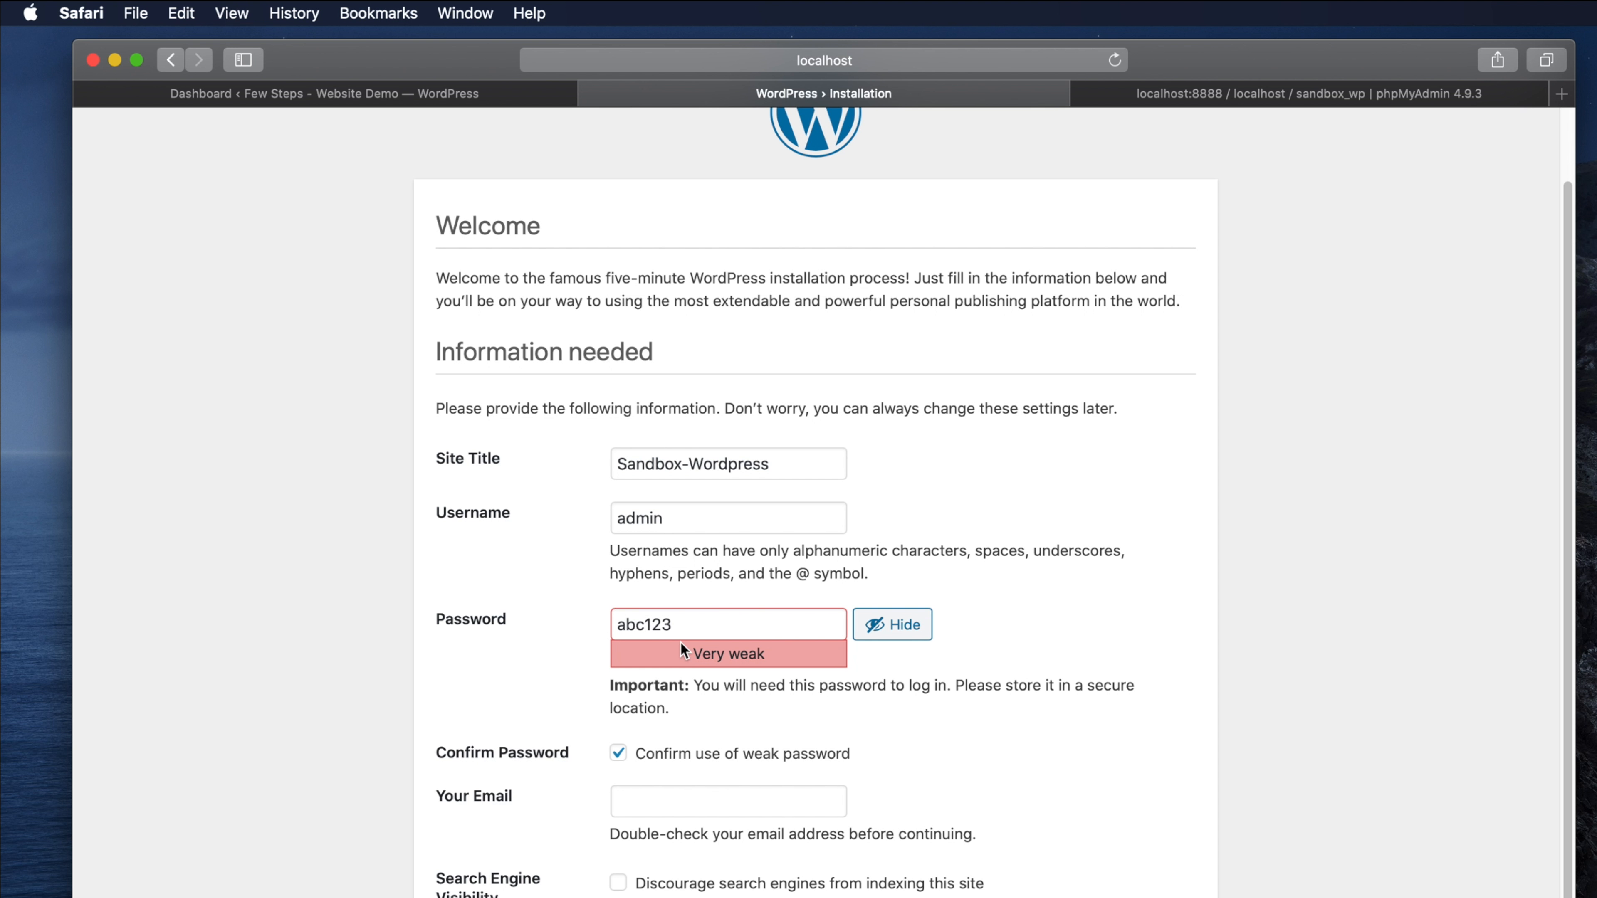
- Enter the admin e-mail address, install WordPress and dismiss the save-password prompt
scroll(688, 670, down, 2)
click(646, 762)
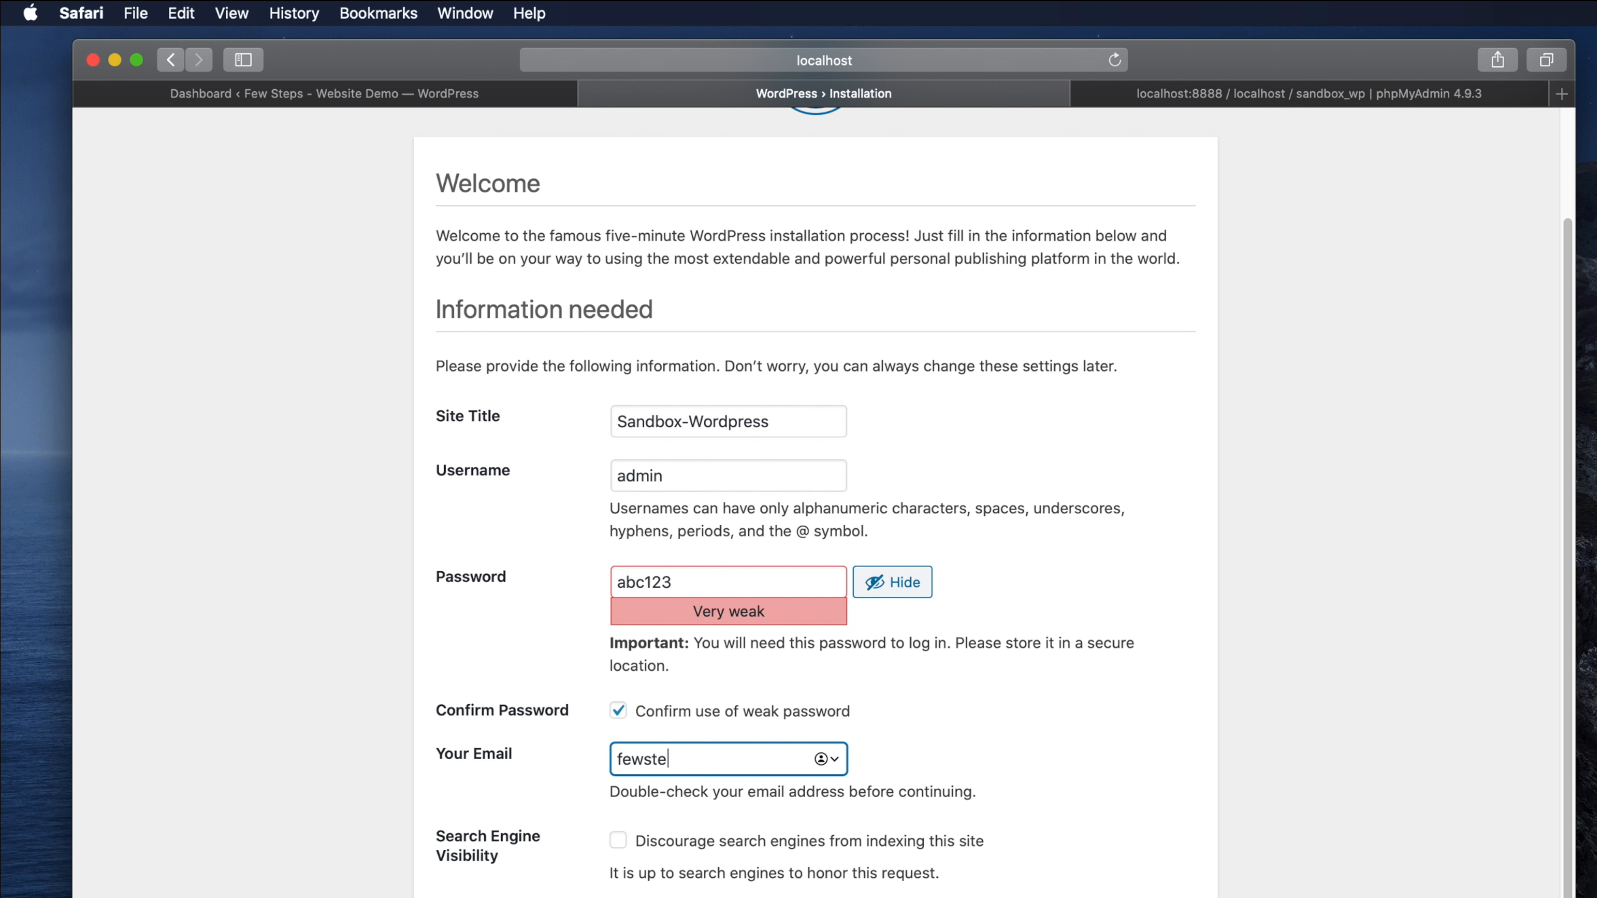
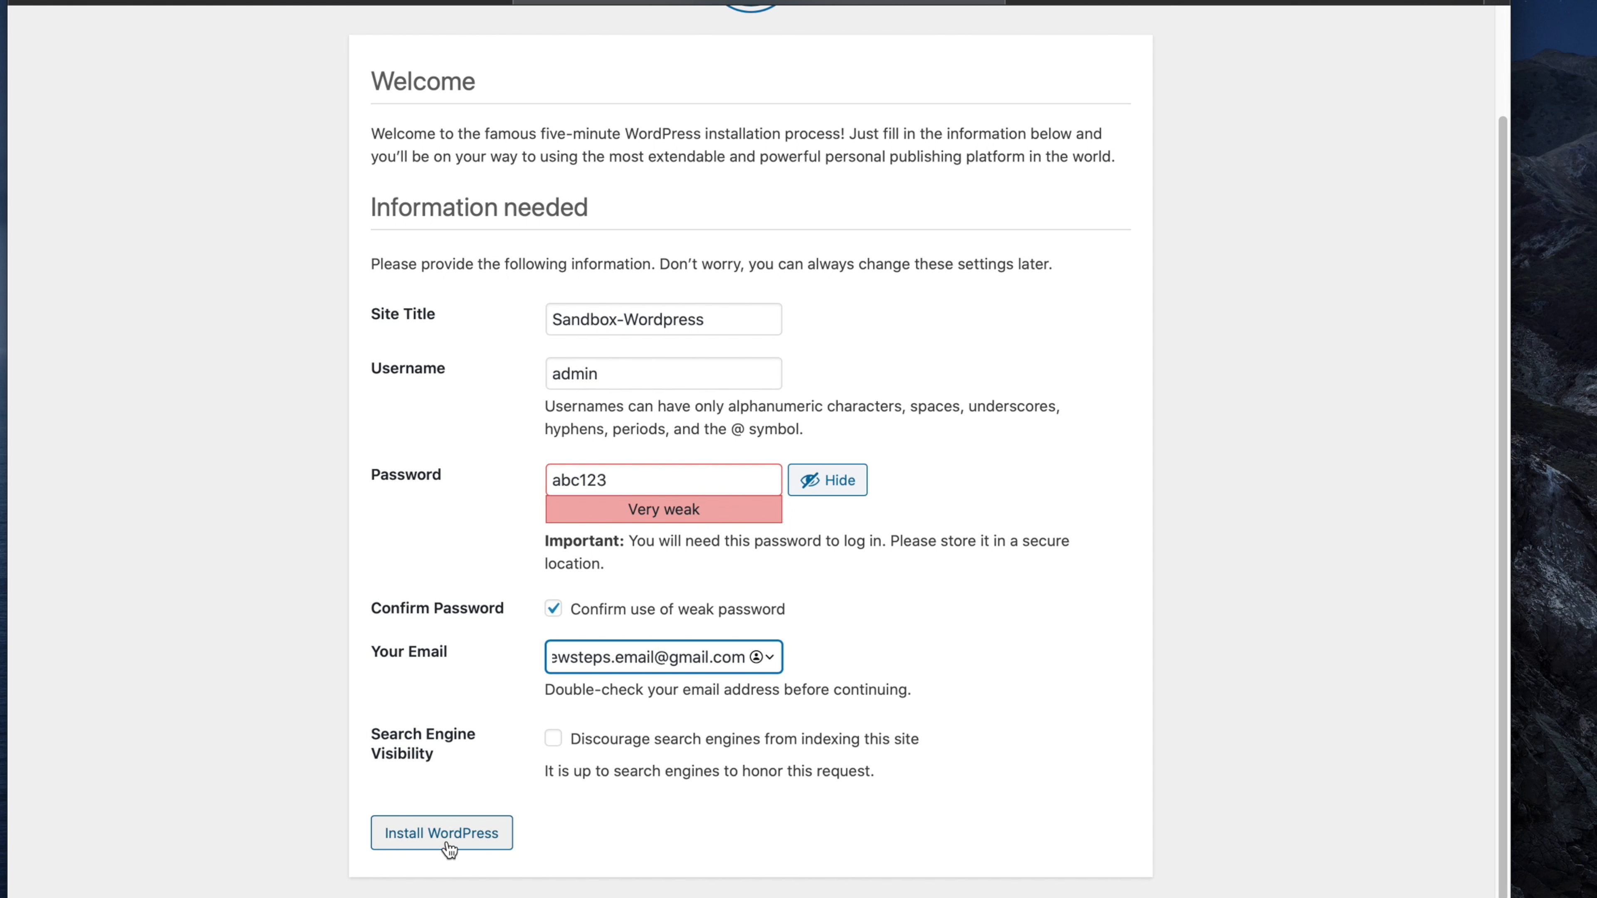
click(449, 844)
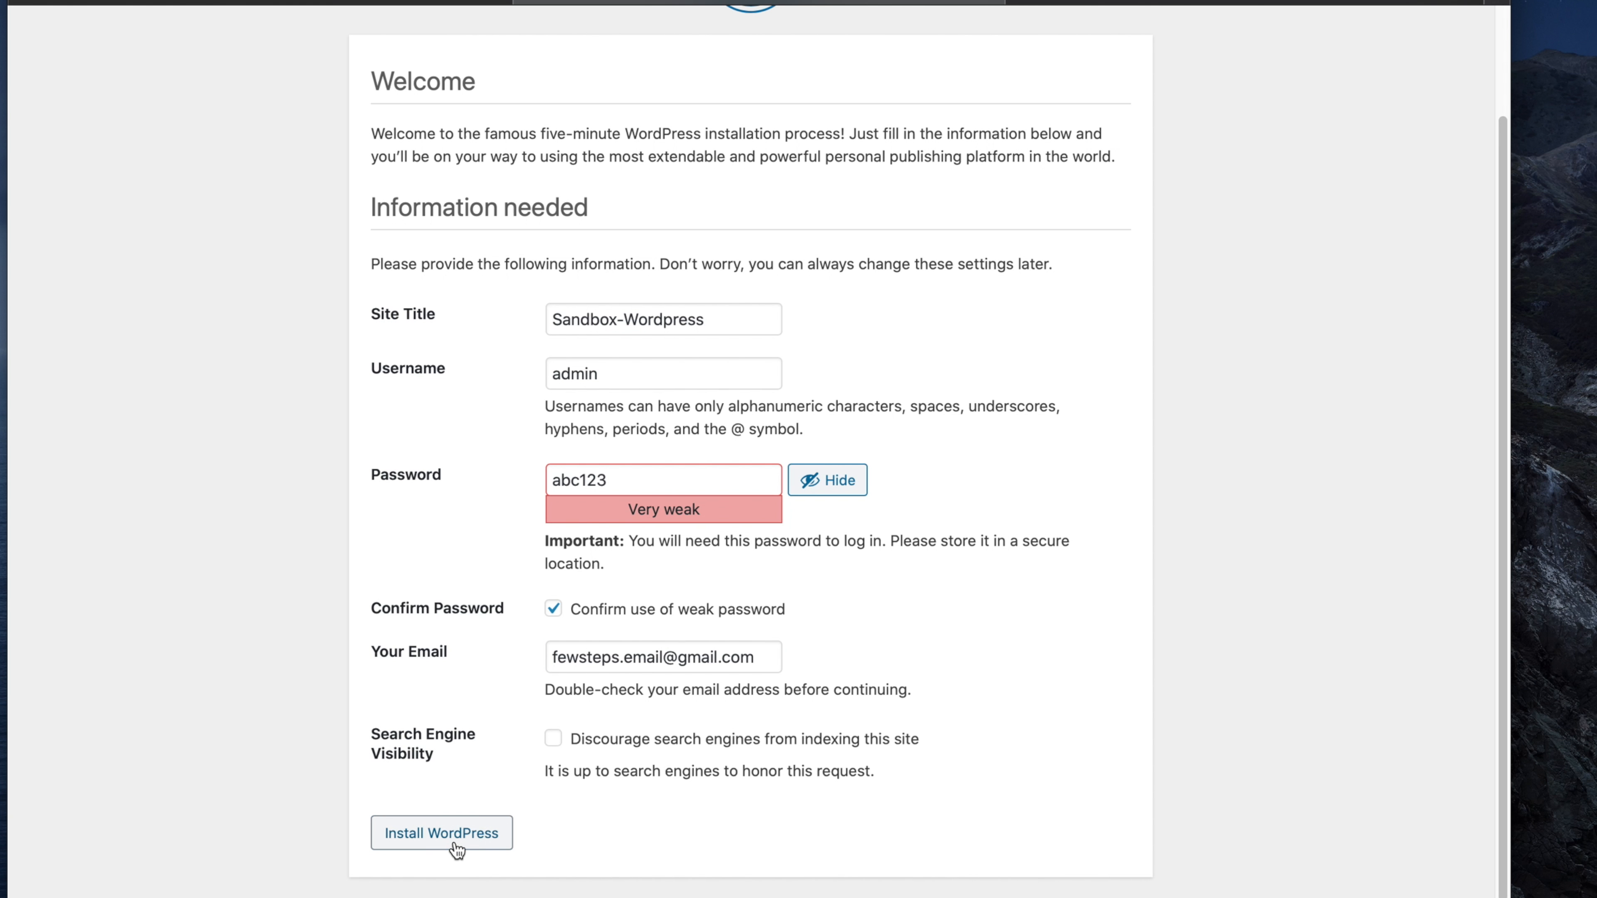
click(833, 116)
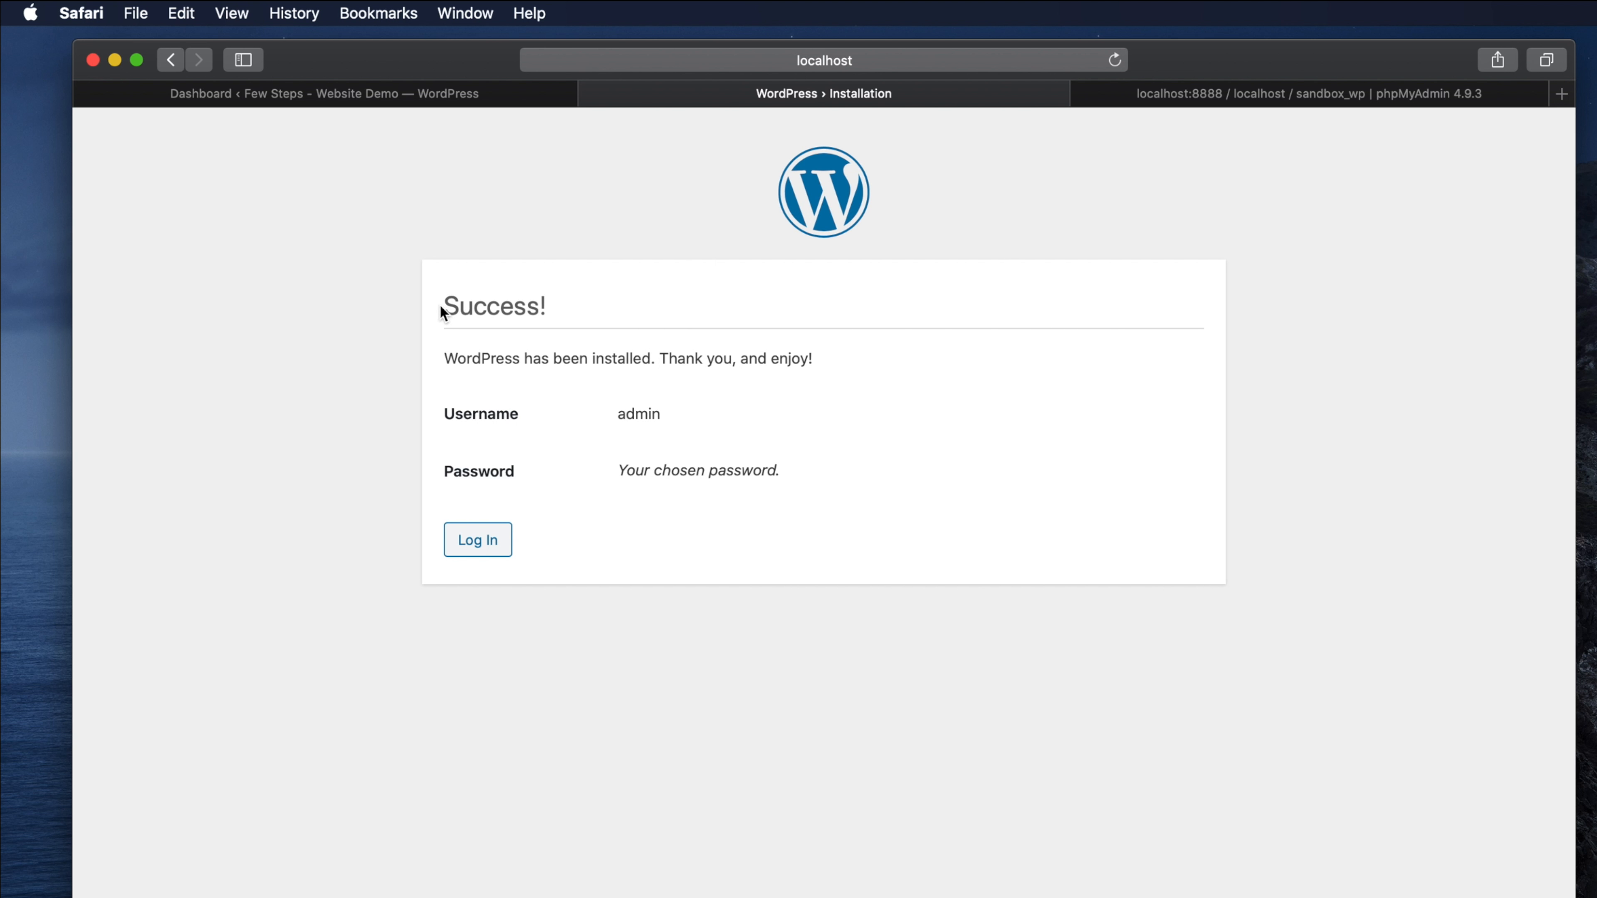
- Log in to Sandbox-Wordpress as admin with the password, declining to save it in Safari
drag(443, 312, 569, 309)
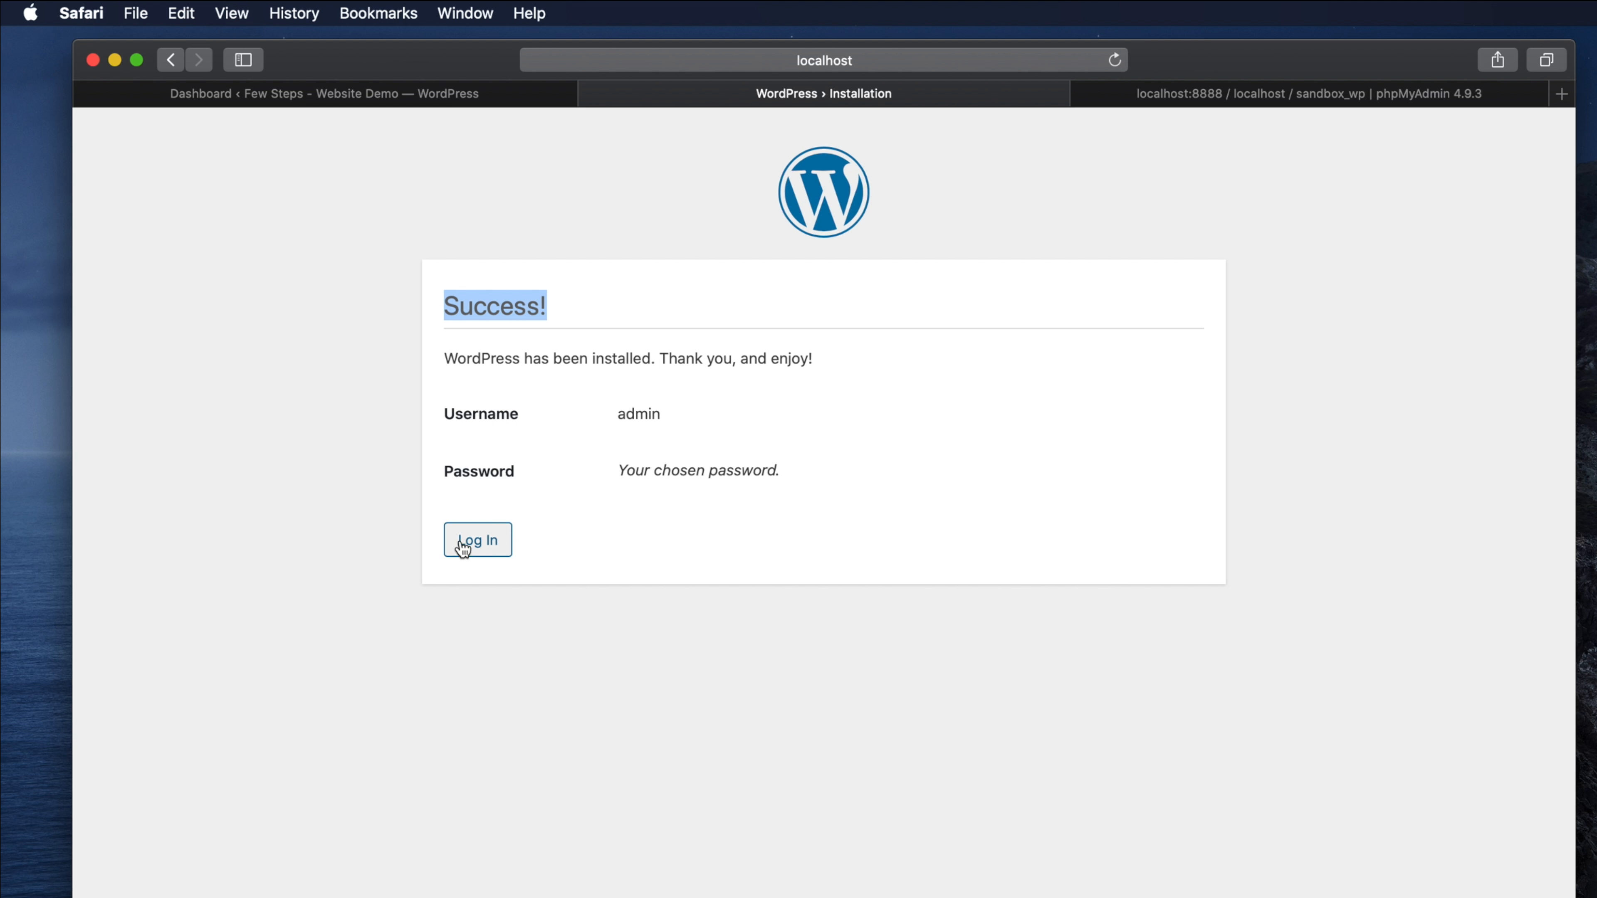
click(473, 540)
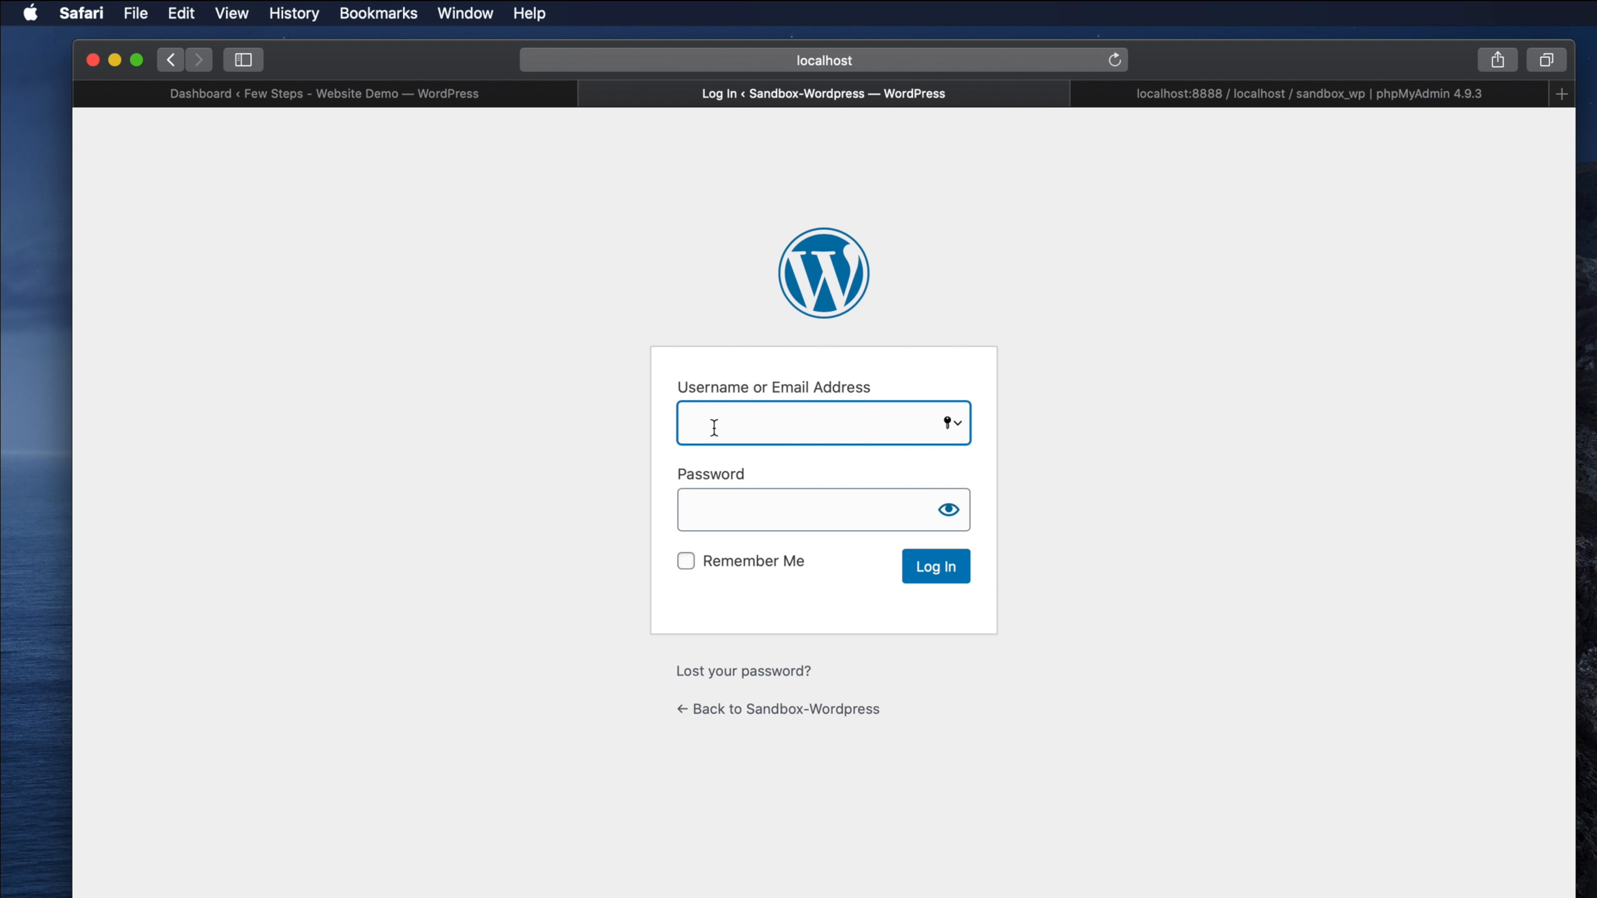
text(admin)
key(Tab)
text(a)
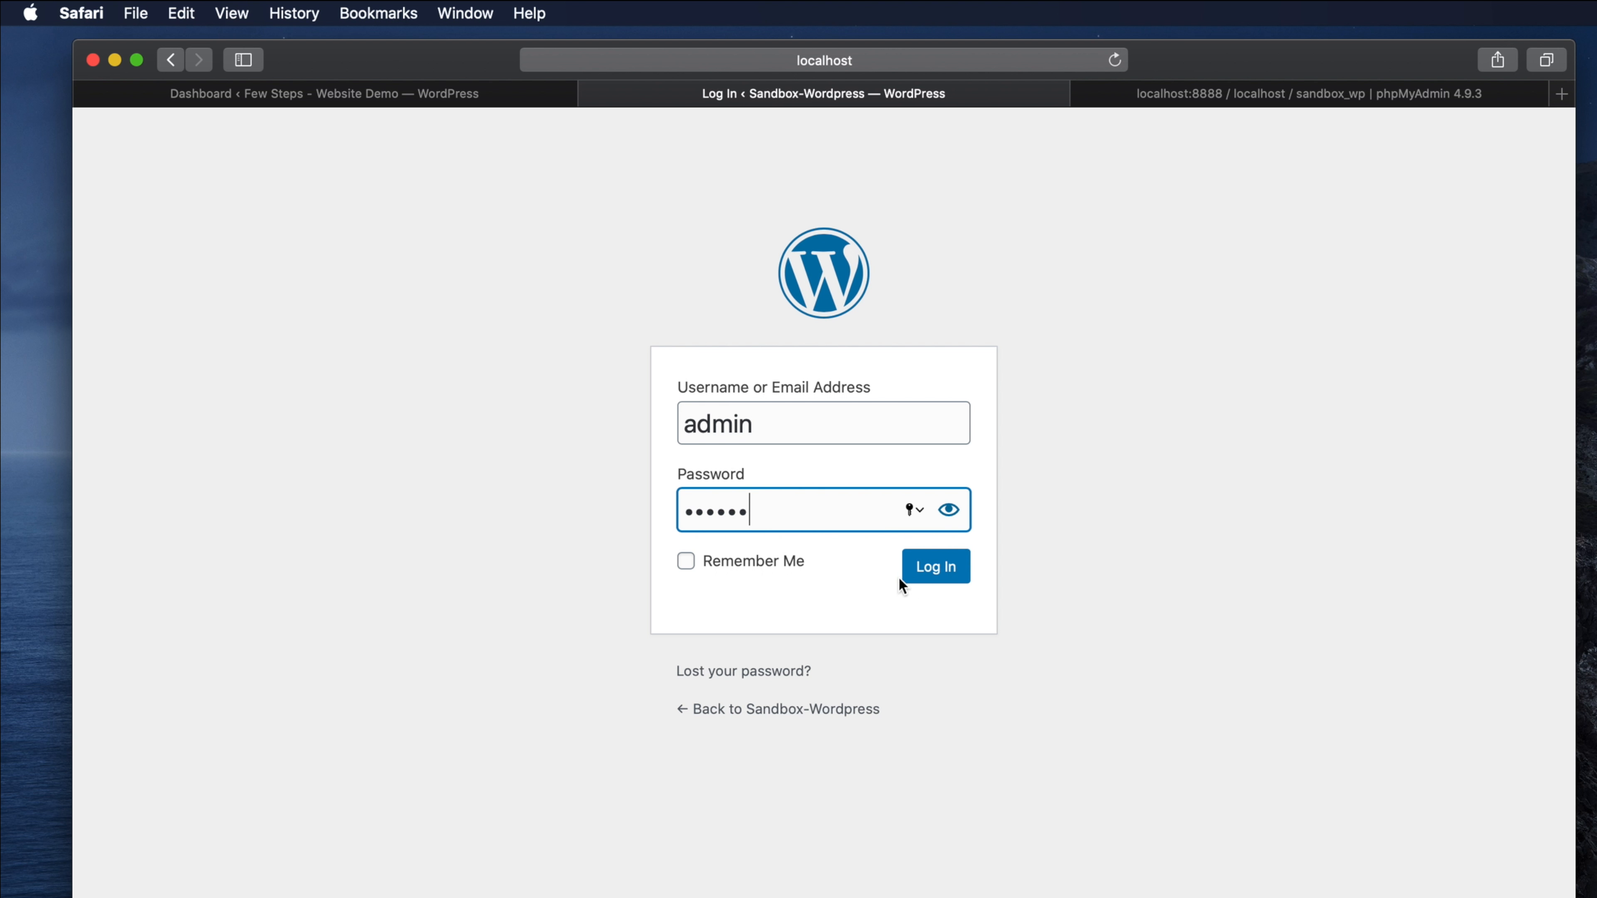
click(926, 574)
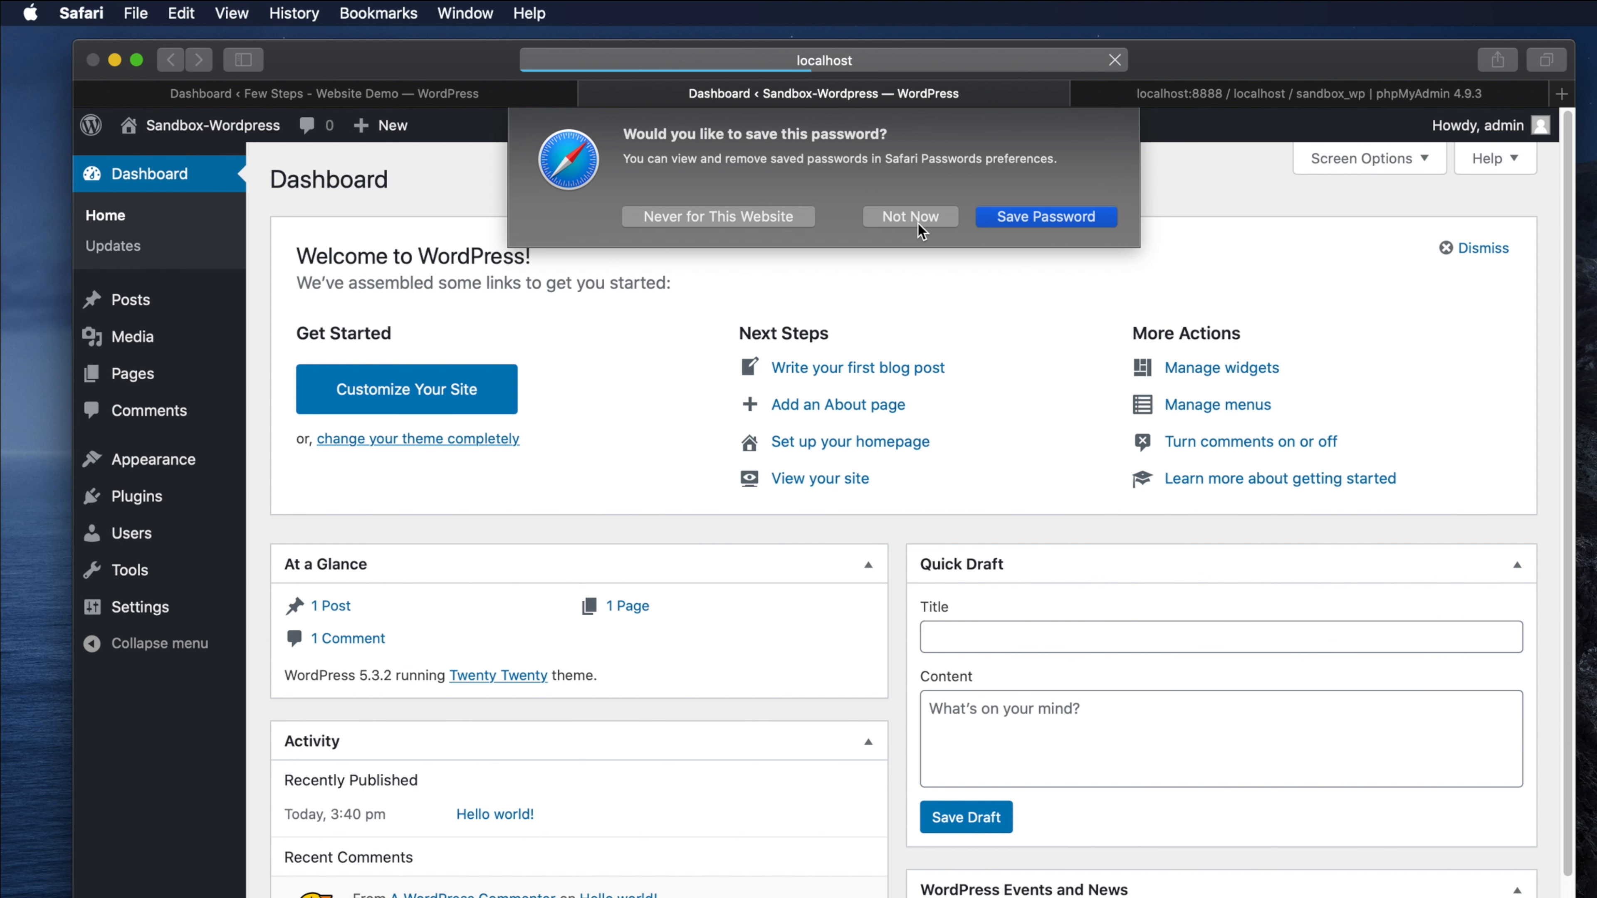
click(917, 220)
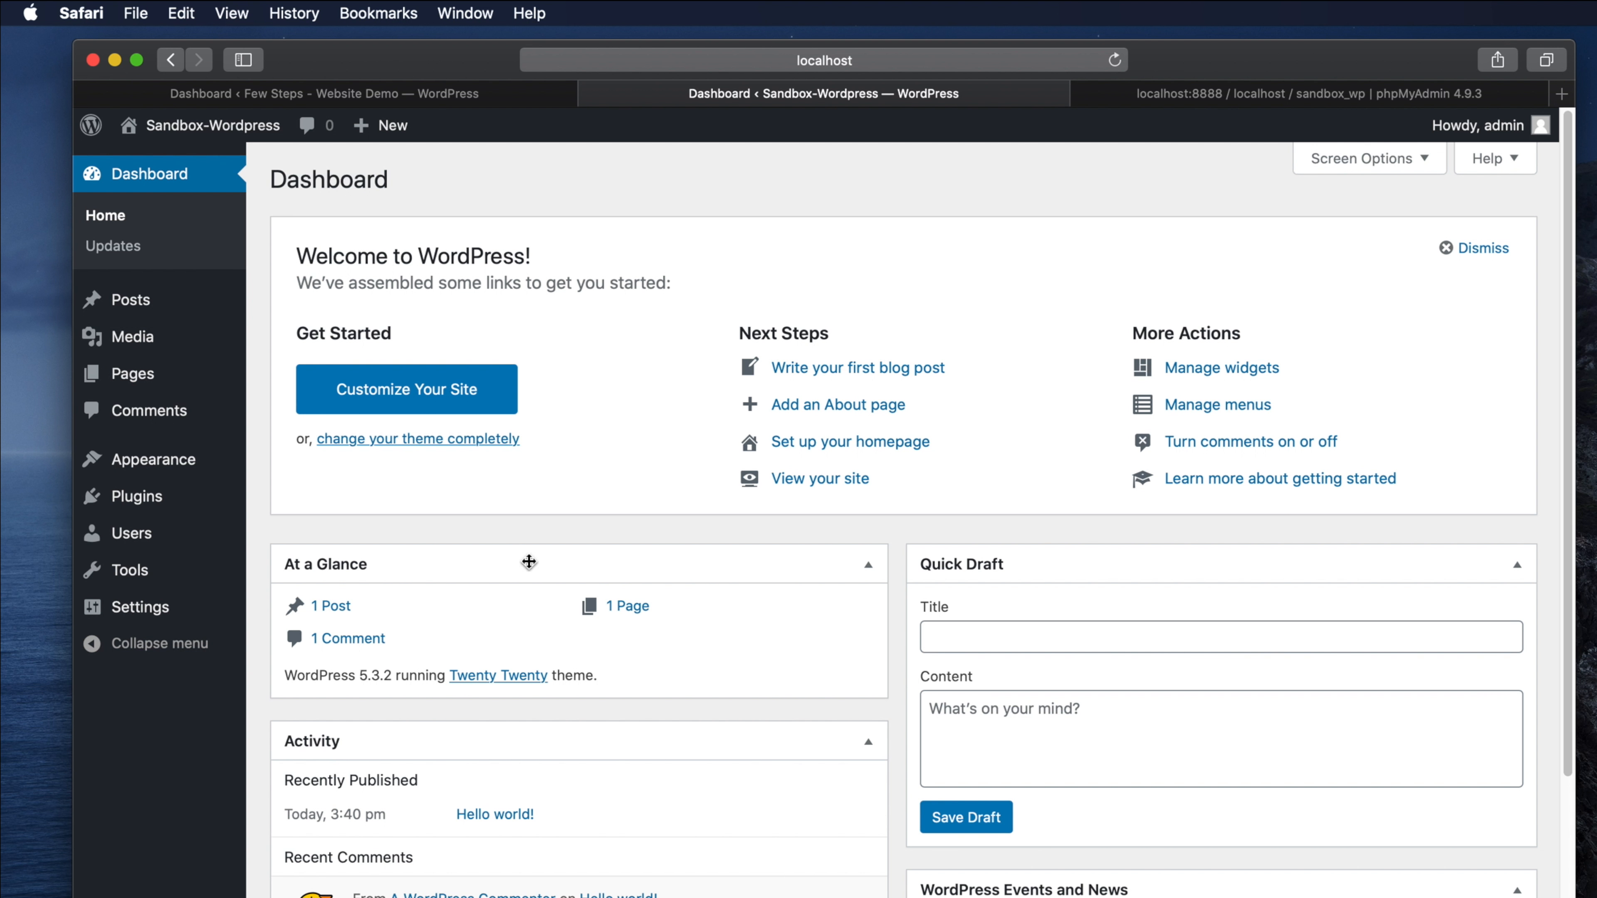
- Activate the Twenty Seventeen theme under Appearance > Themes
click(151, 463)
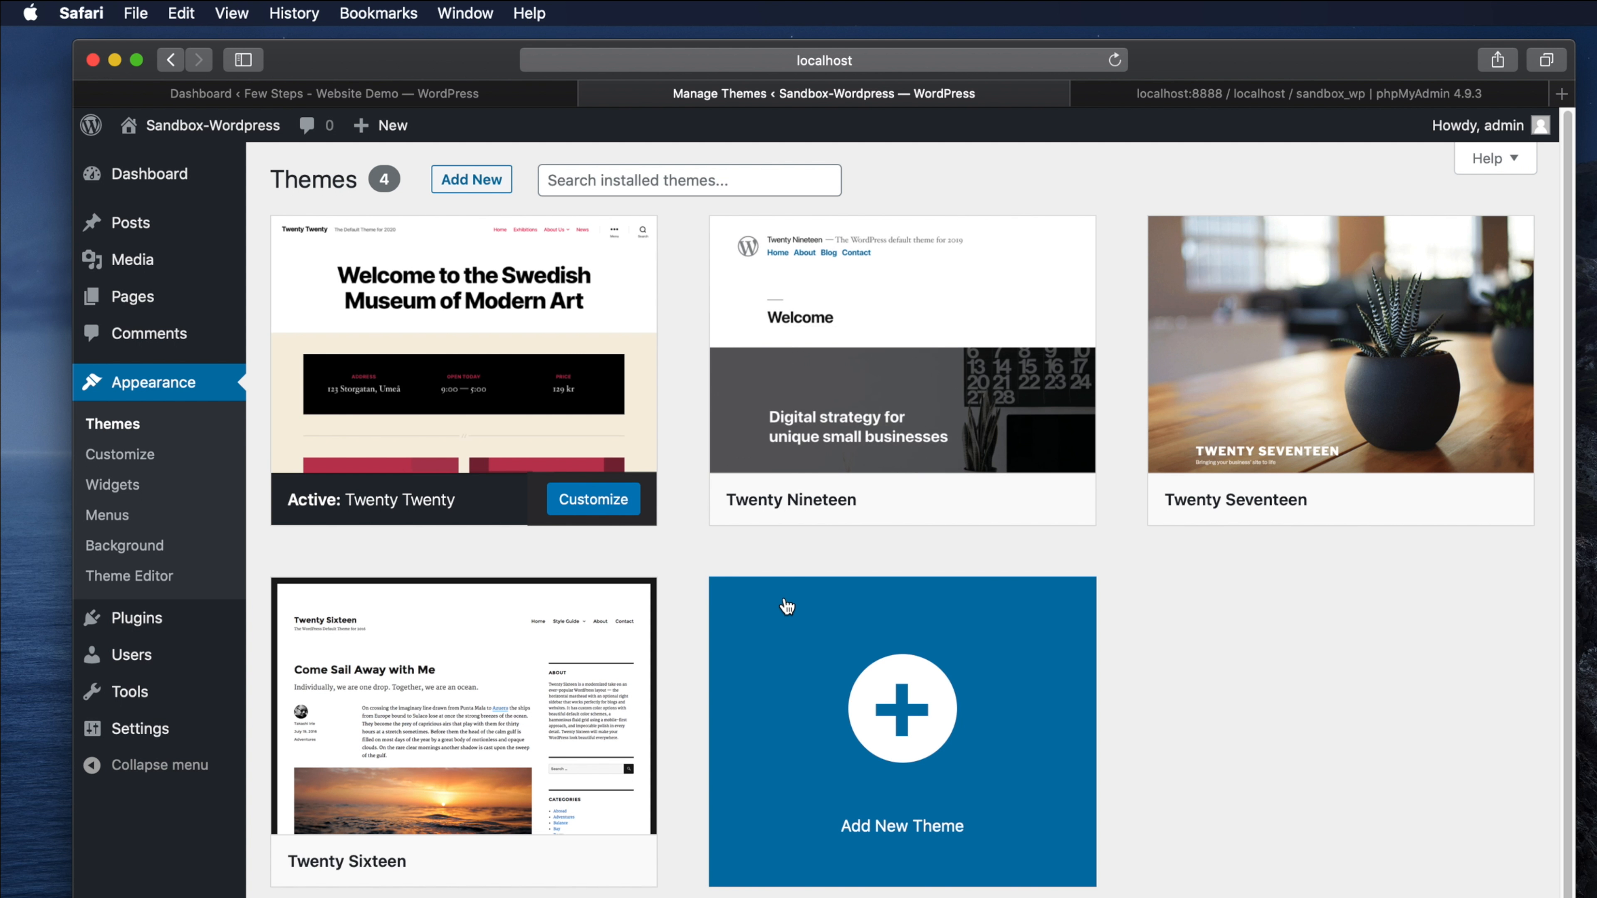
mouse_move(414, 312)
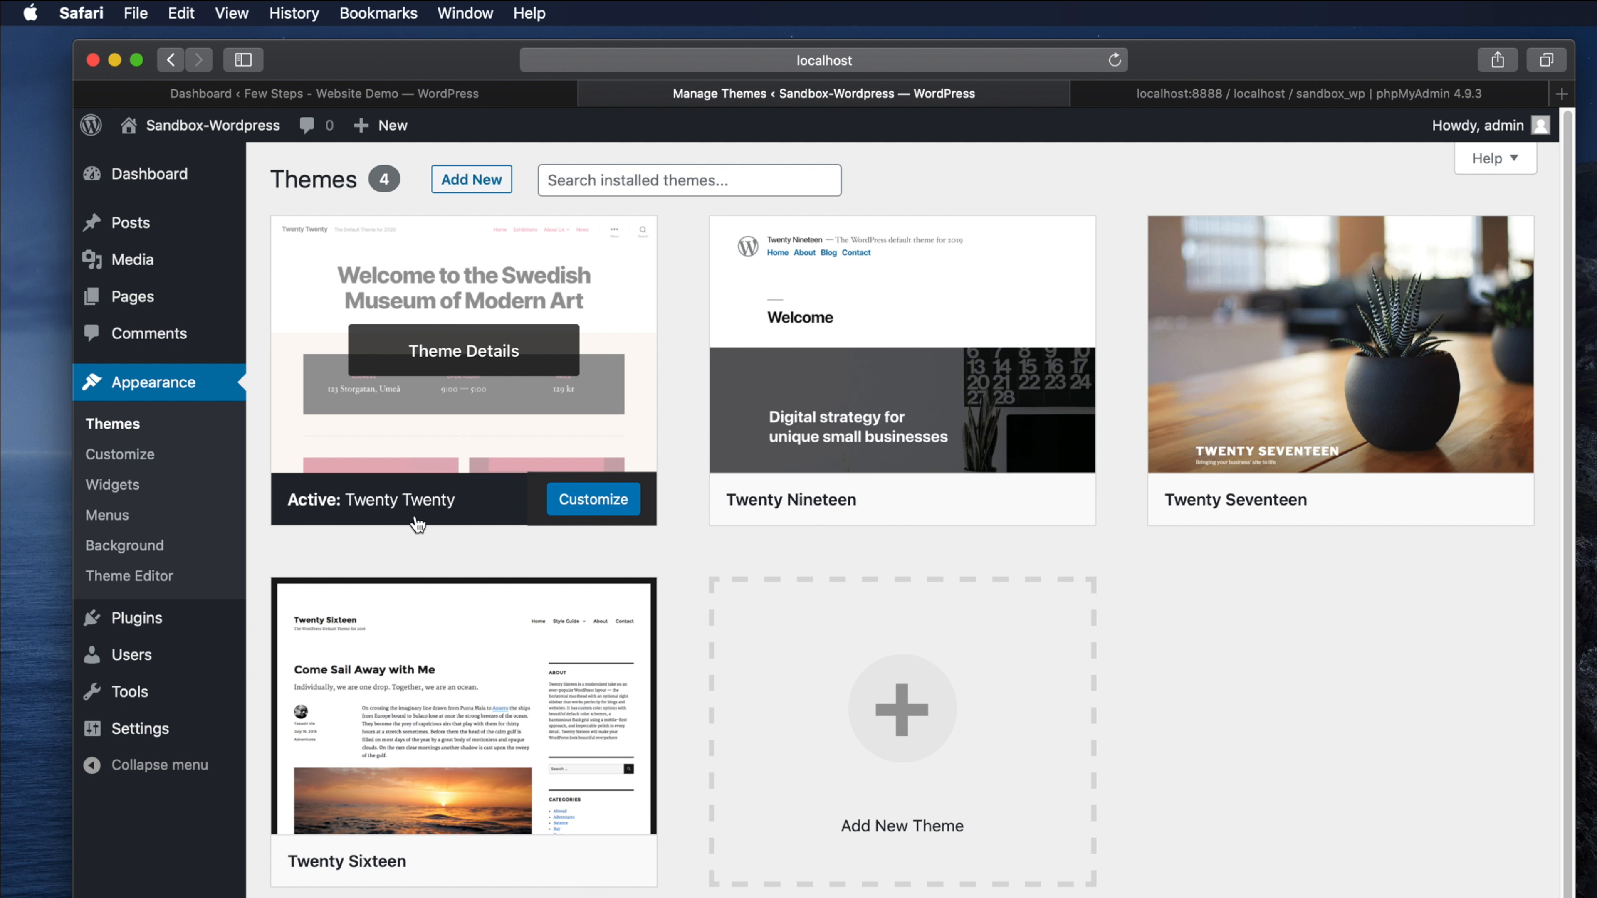
mouse_move(1343, 498)
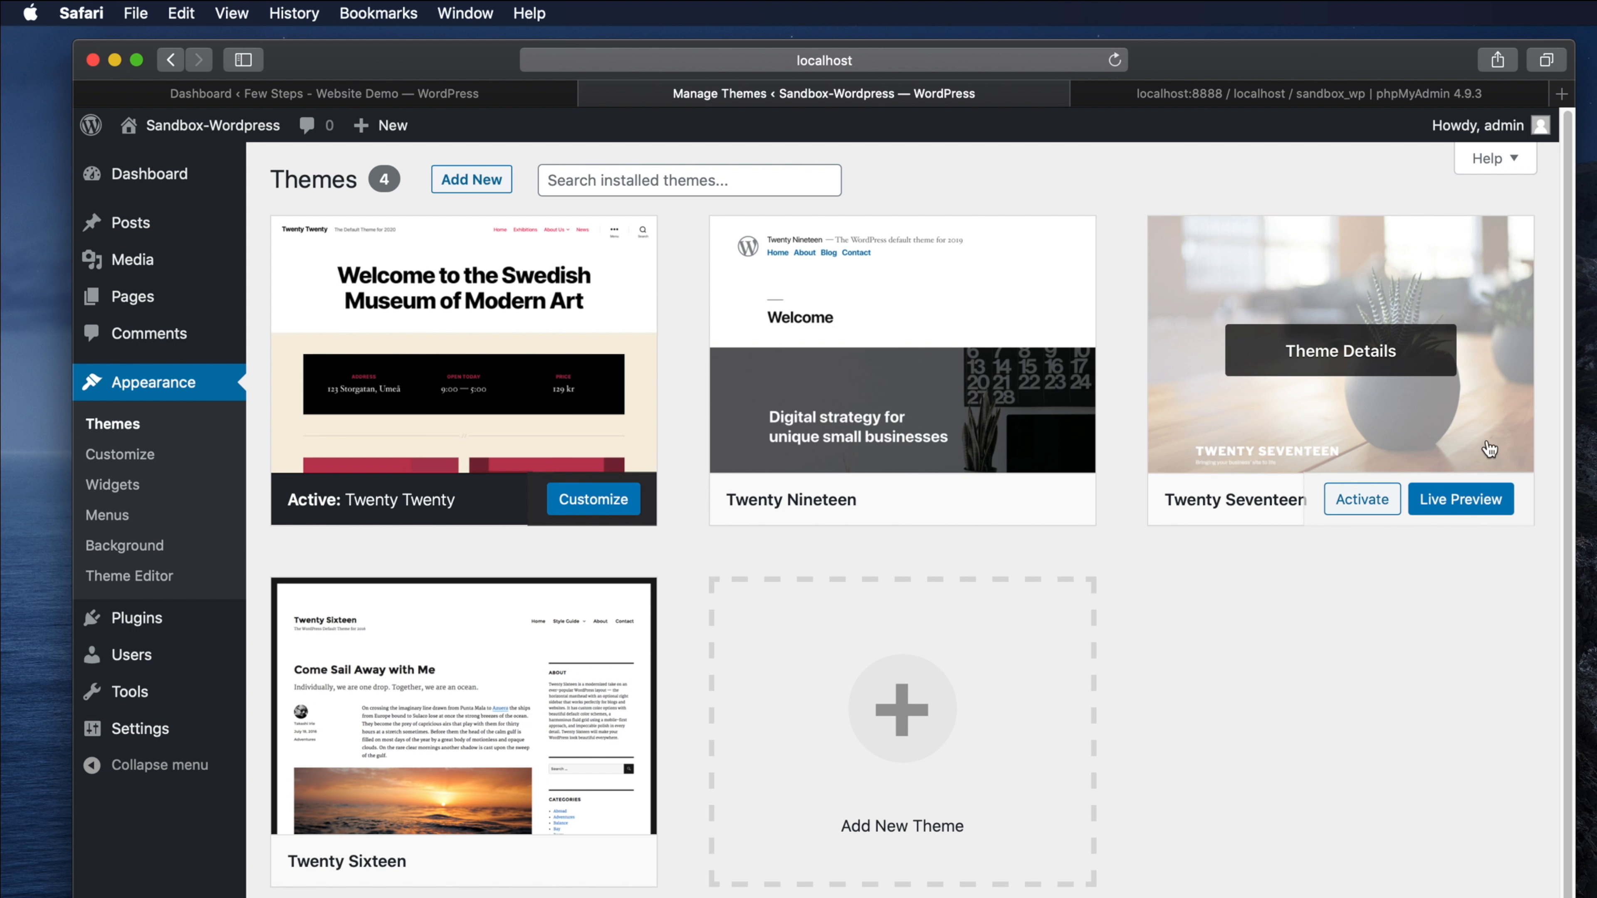
click(1365, 500)
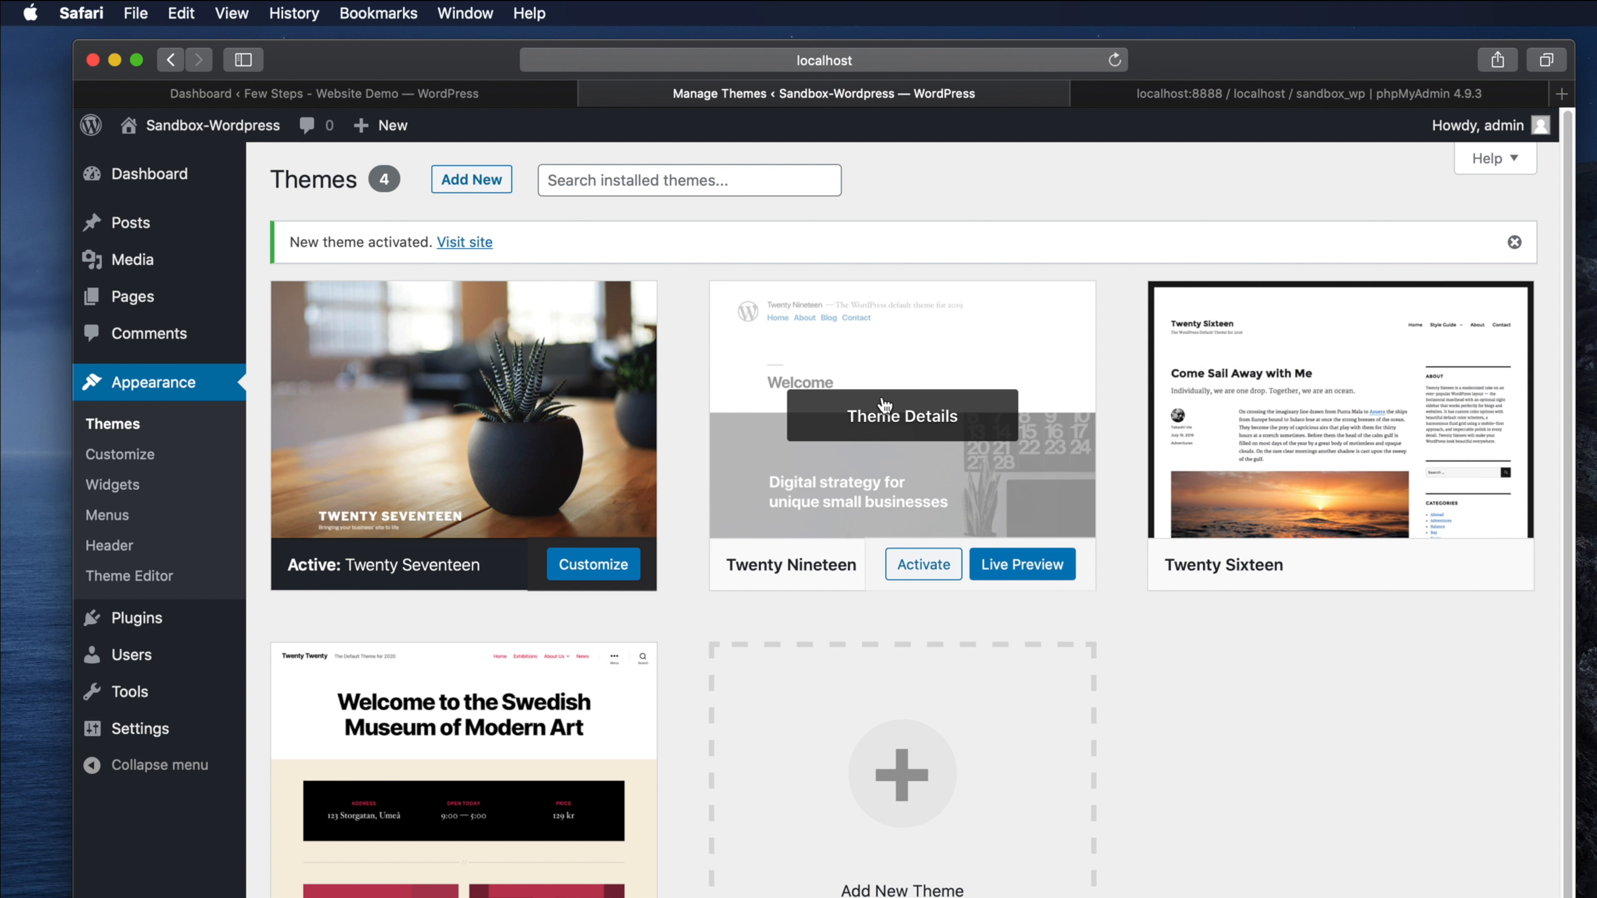
- Visit the Sandbox-Wordpress public site from the admin bar
mouse_move(462, 503)
mouse_move(213, 134)
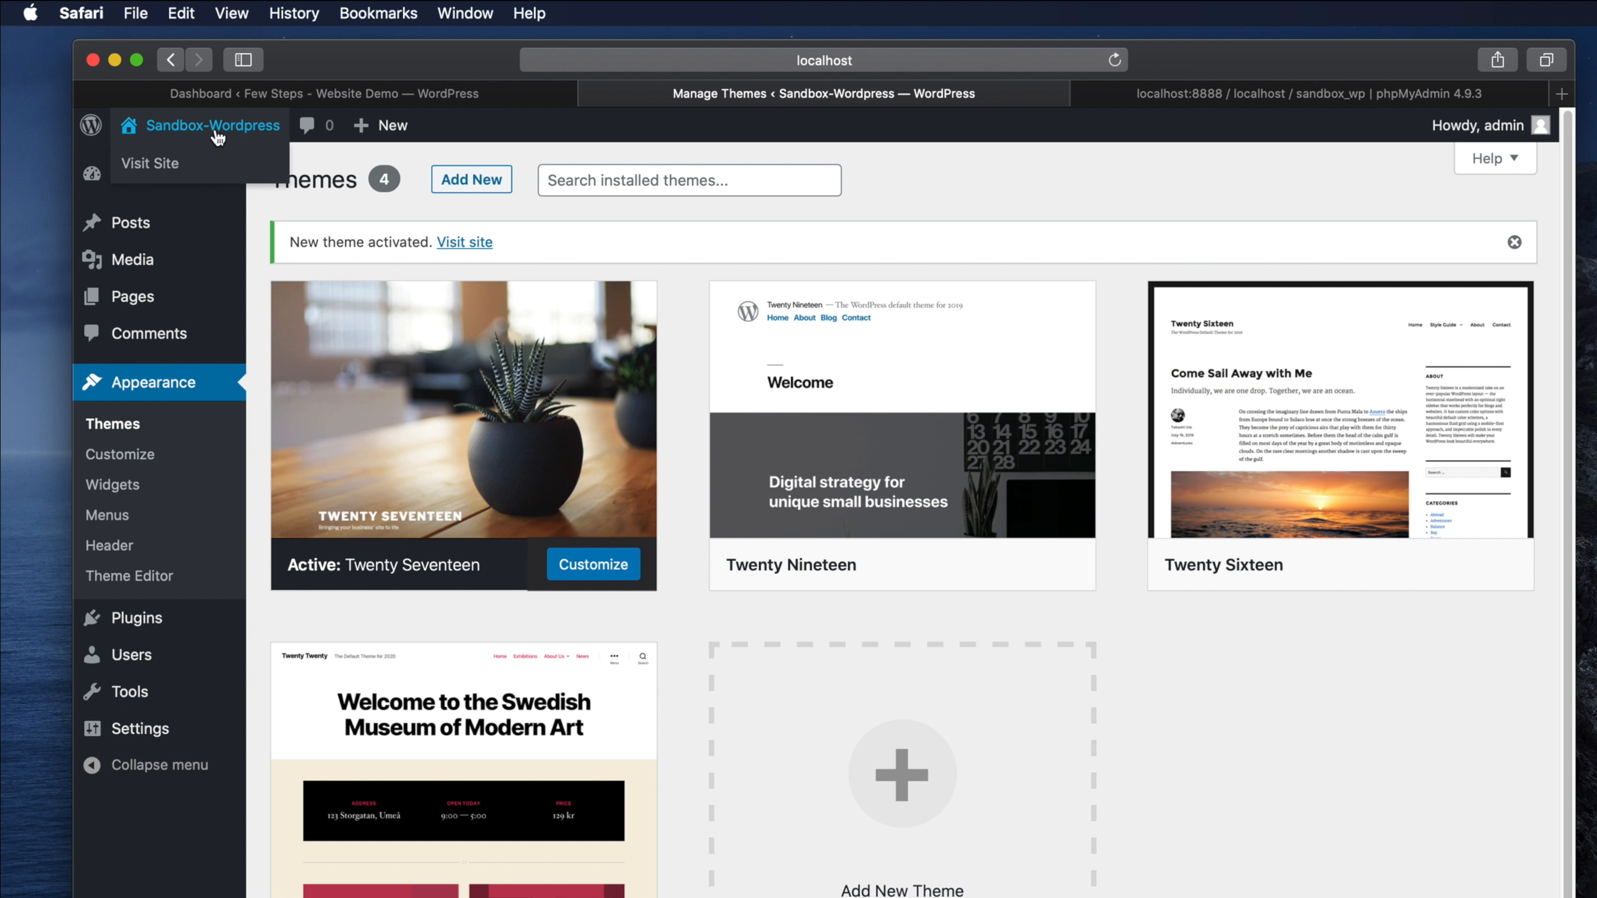
click(149, 165)
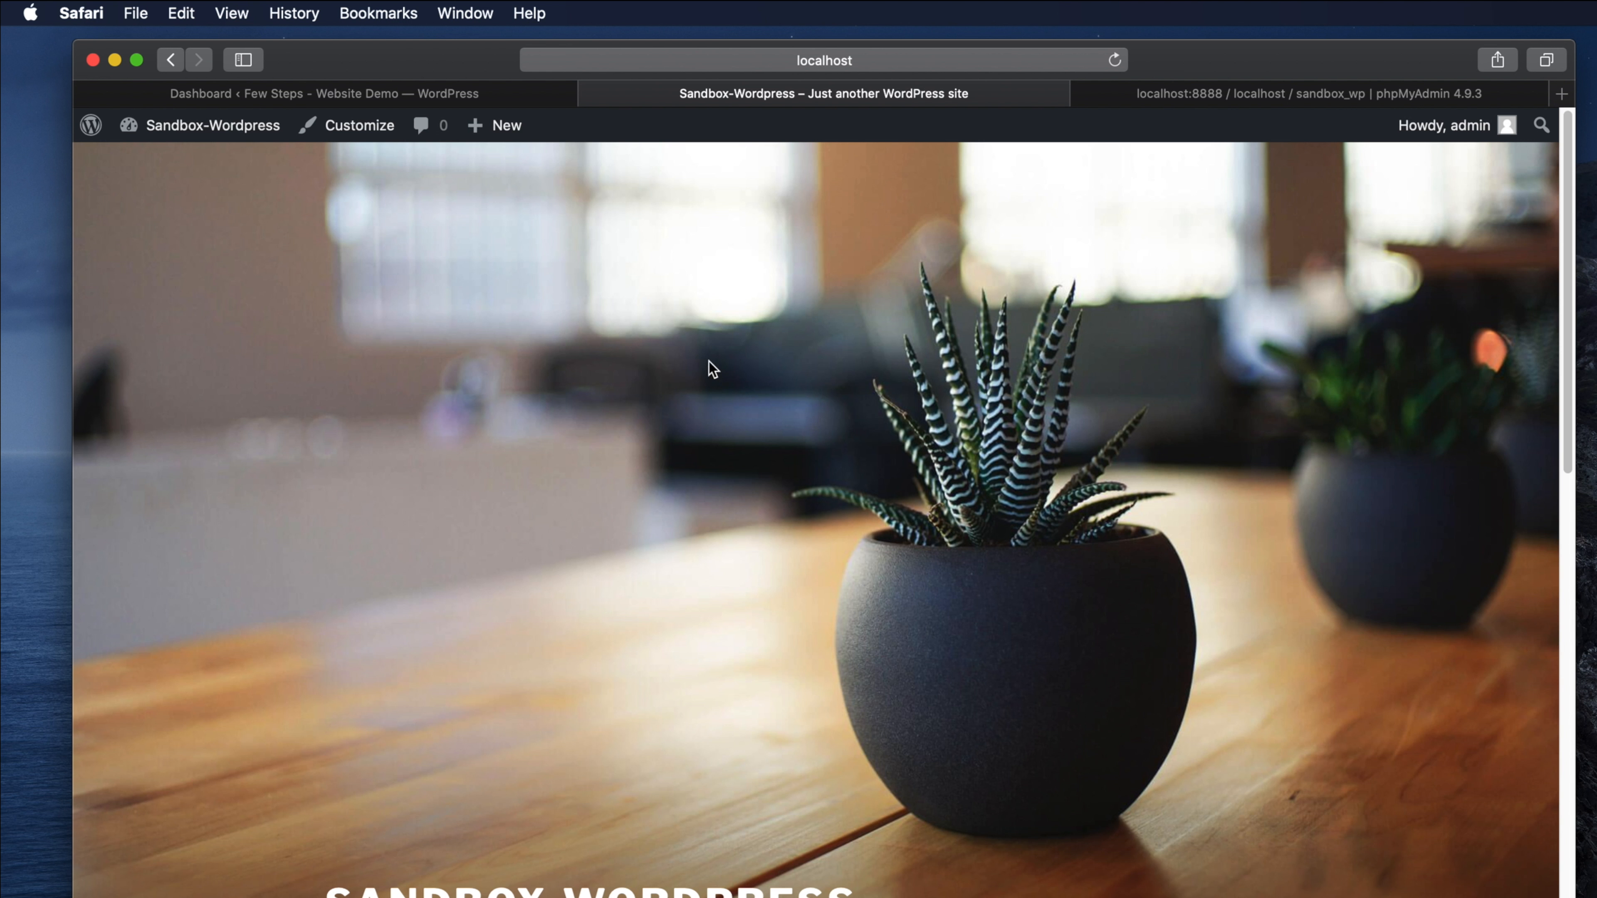
- Confirm the live site's address is localhost:8888/sandbox/ in the address bar
click(918, 61)
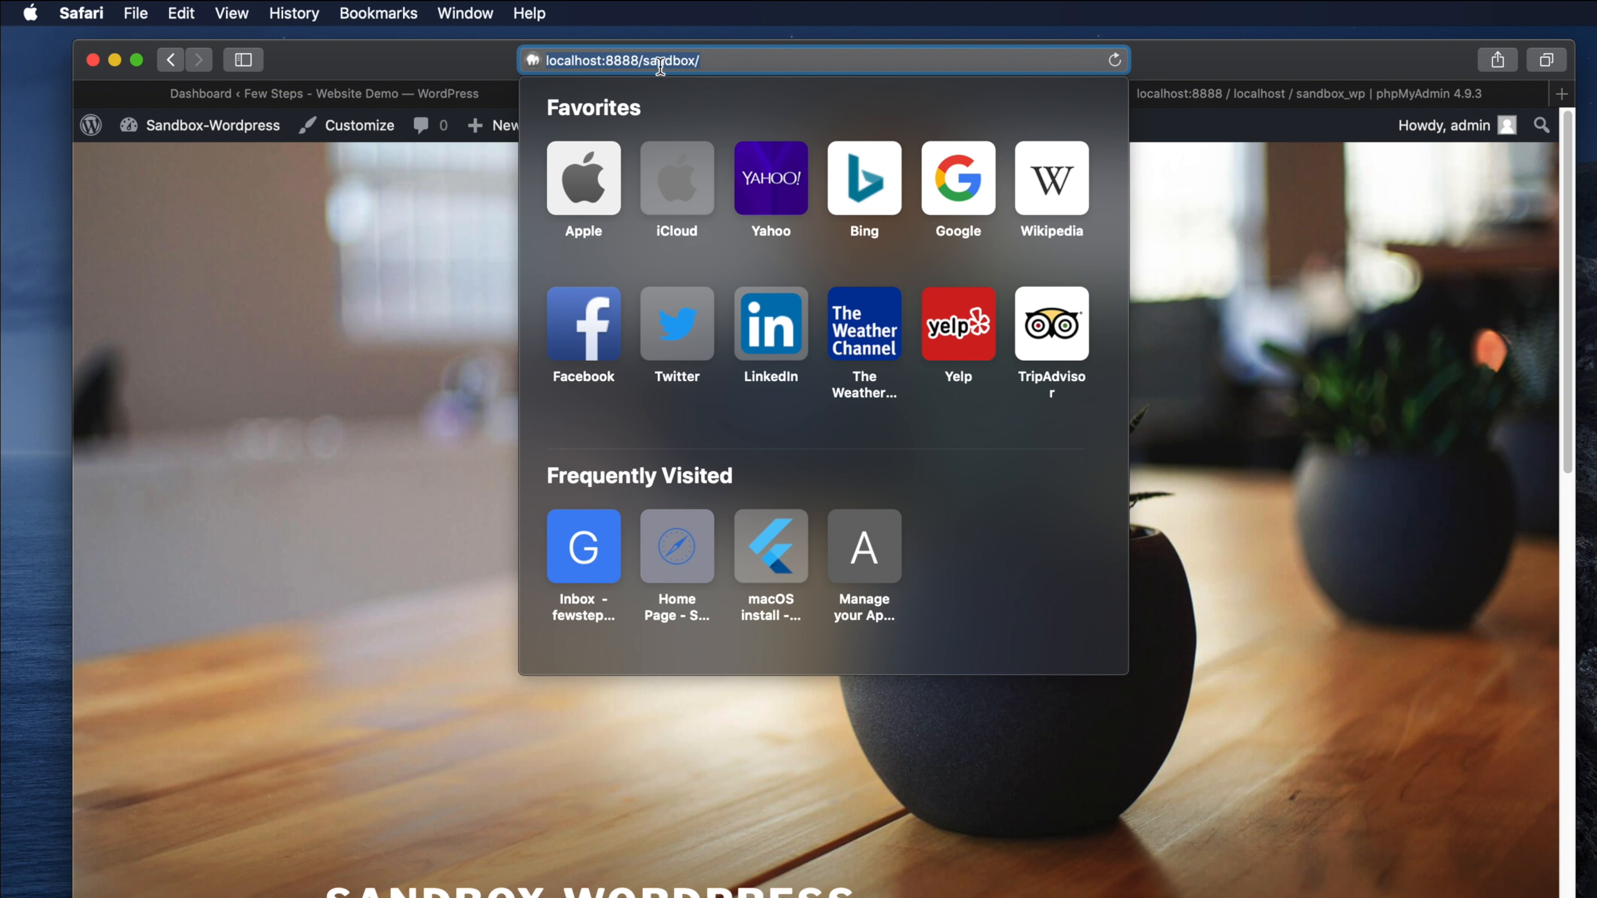
click(1131, 368)
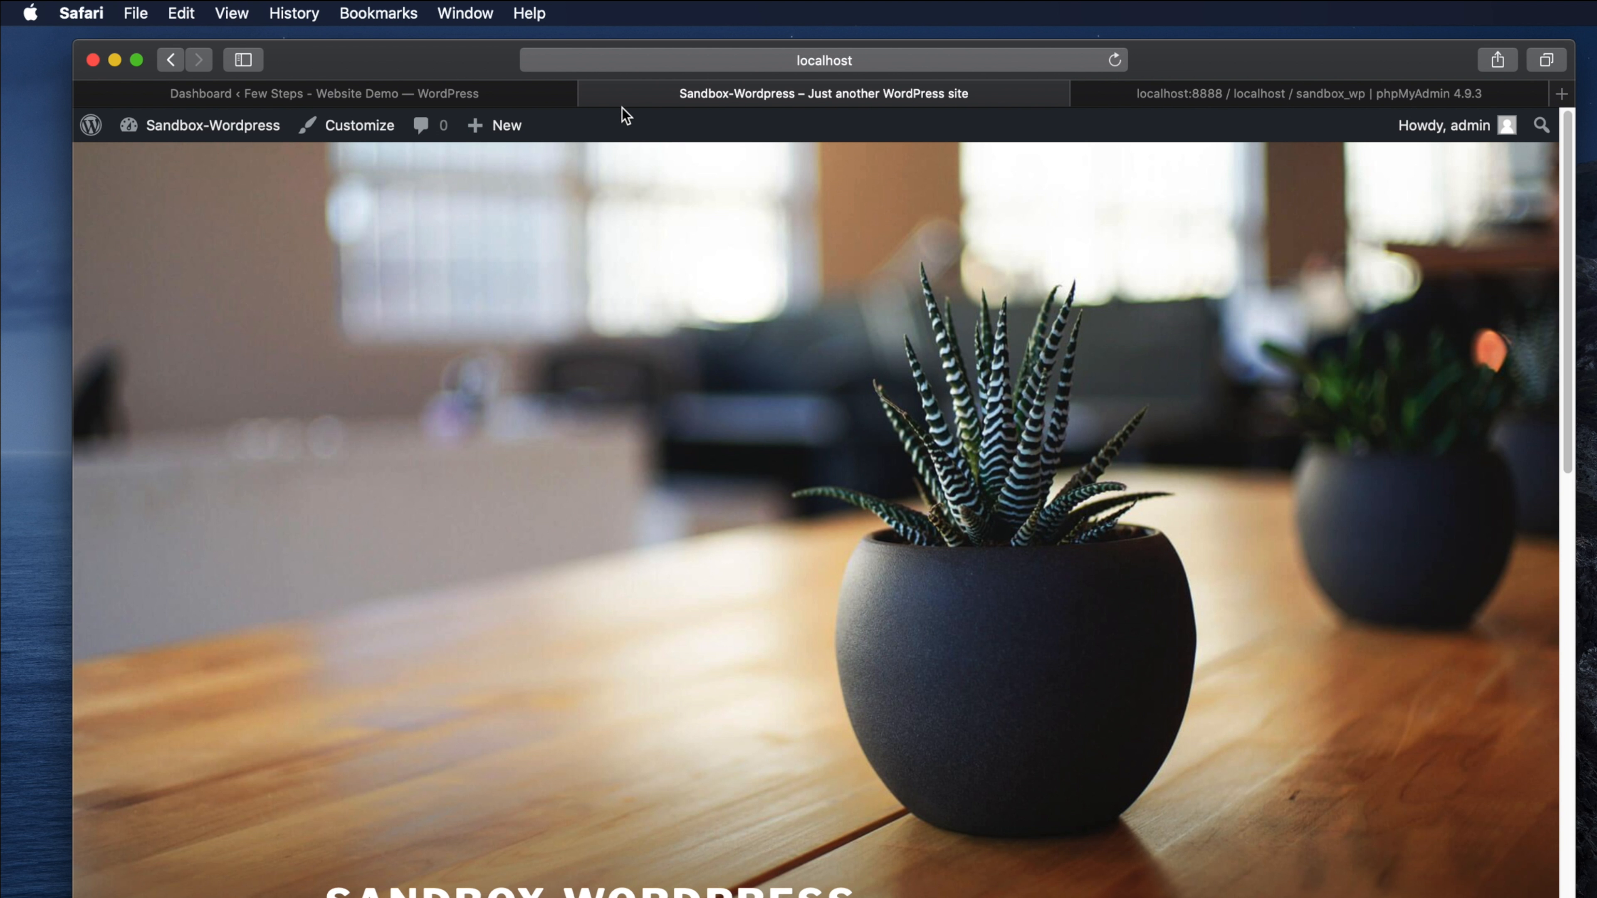
- Switch to the Few Steps dashboard tab and visit its front page with the Hello world! post
click(443, 94)
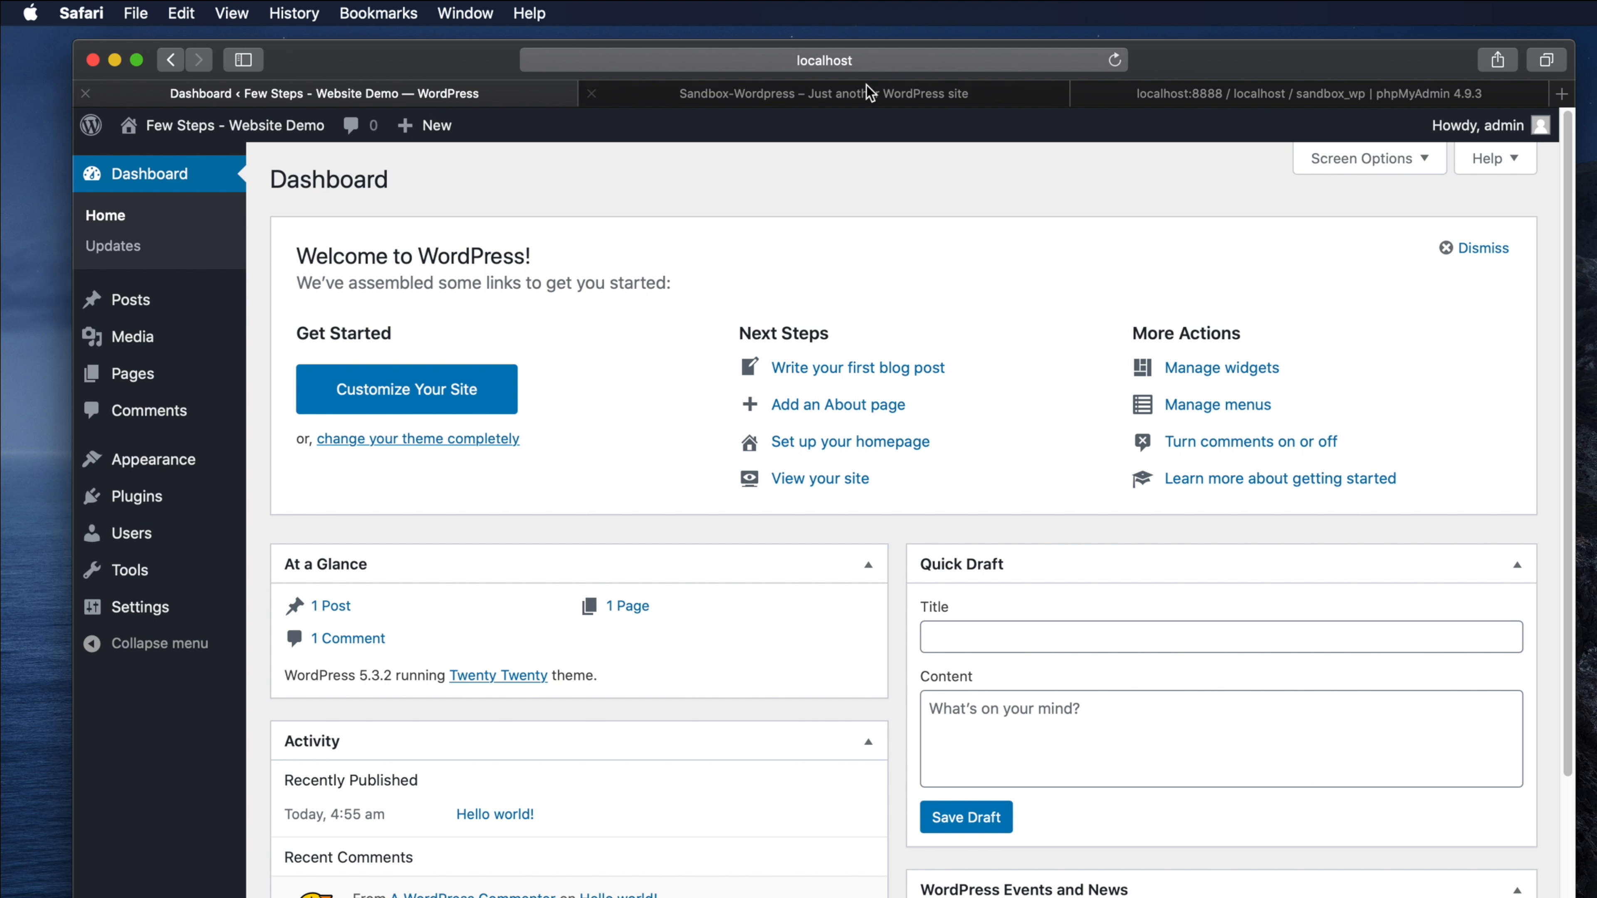
click(905, 59)
click(228, 149)
mouse_move(232, 129)
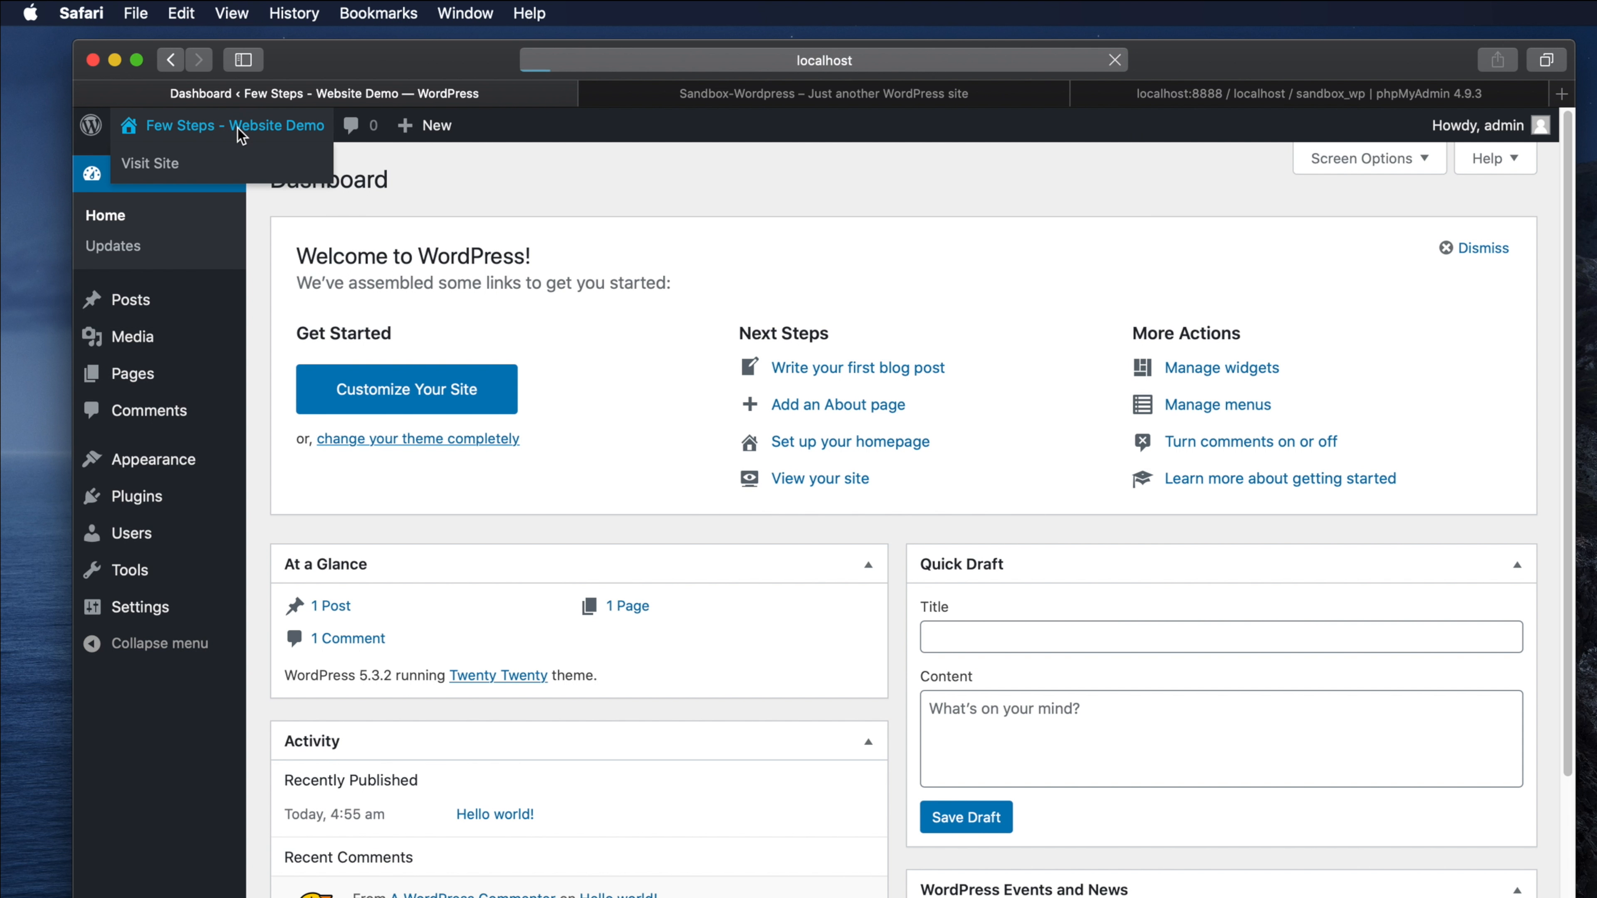
click(168, 163)
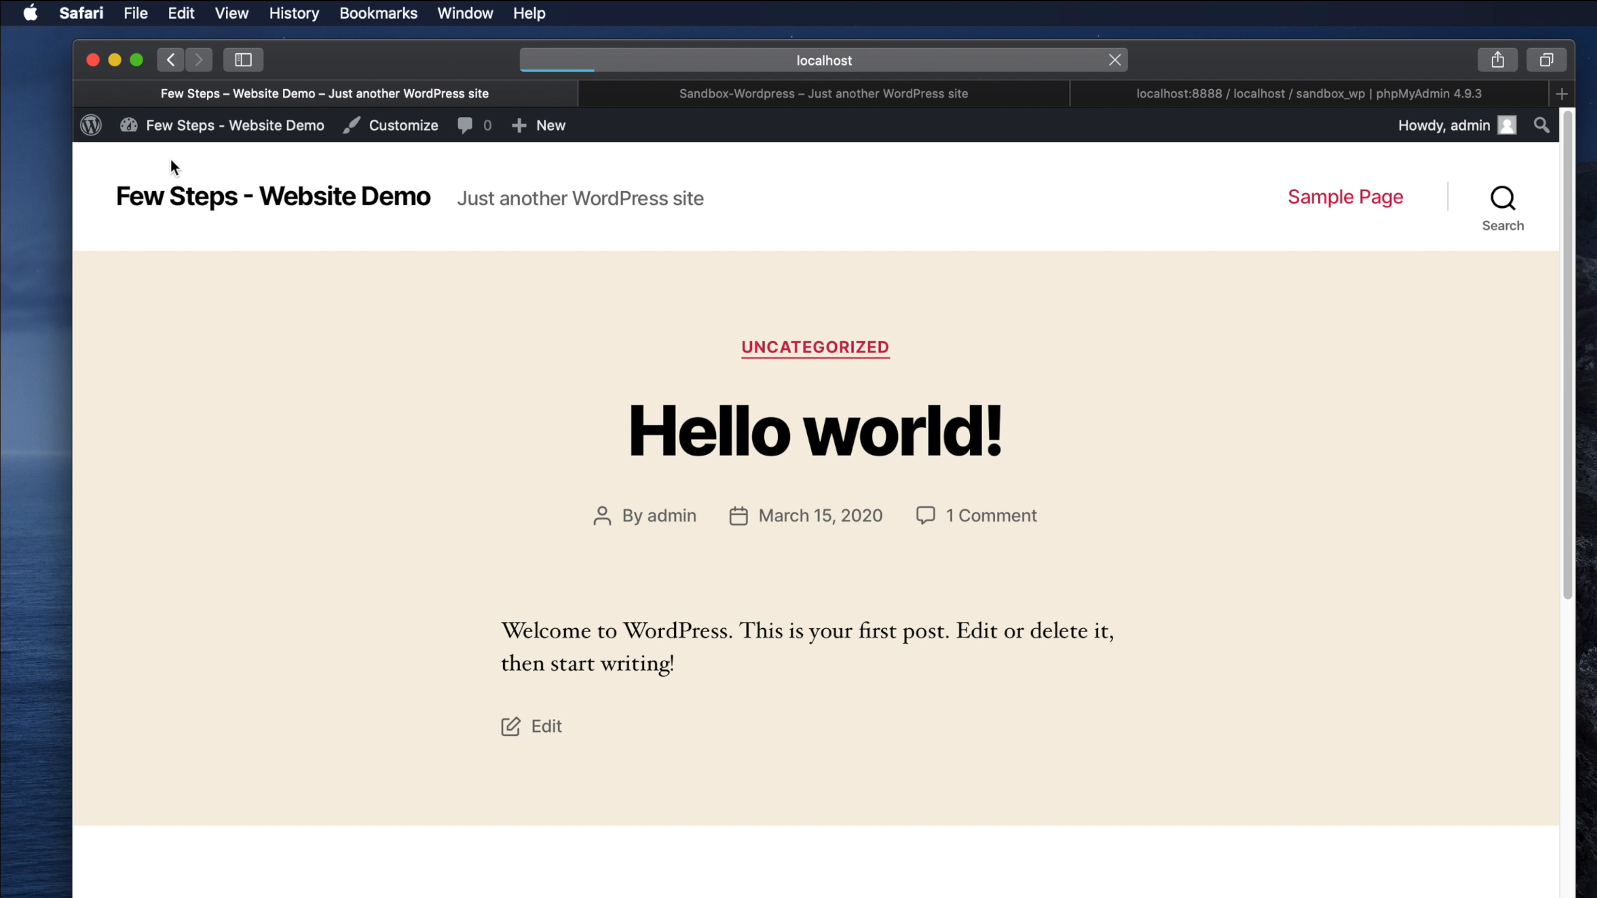
click(906, 59)
click(363, 350)
scroll(1244, 322, down, 12)
scroll(1245, 323, up, 12)
- In Finder go back to htdocs and select the sandbox folder, then bring Safari forward
key(super+Tab)
scroll(1042, 592, up, 2)
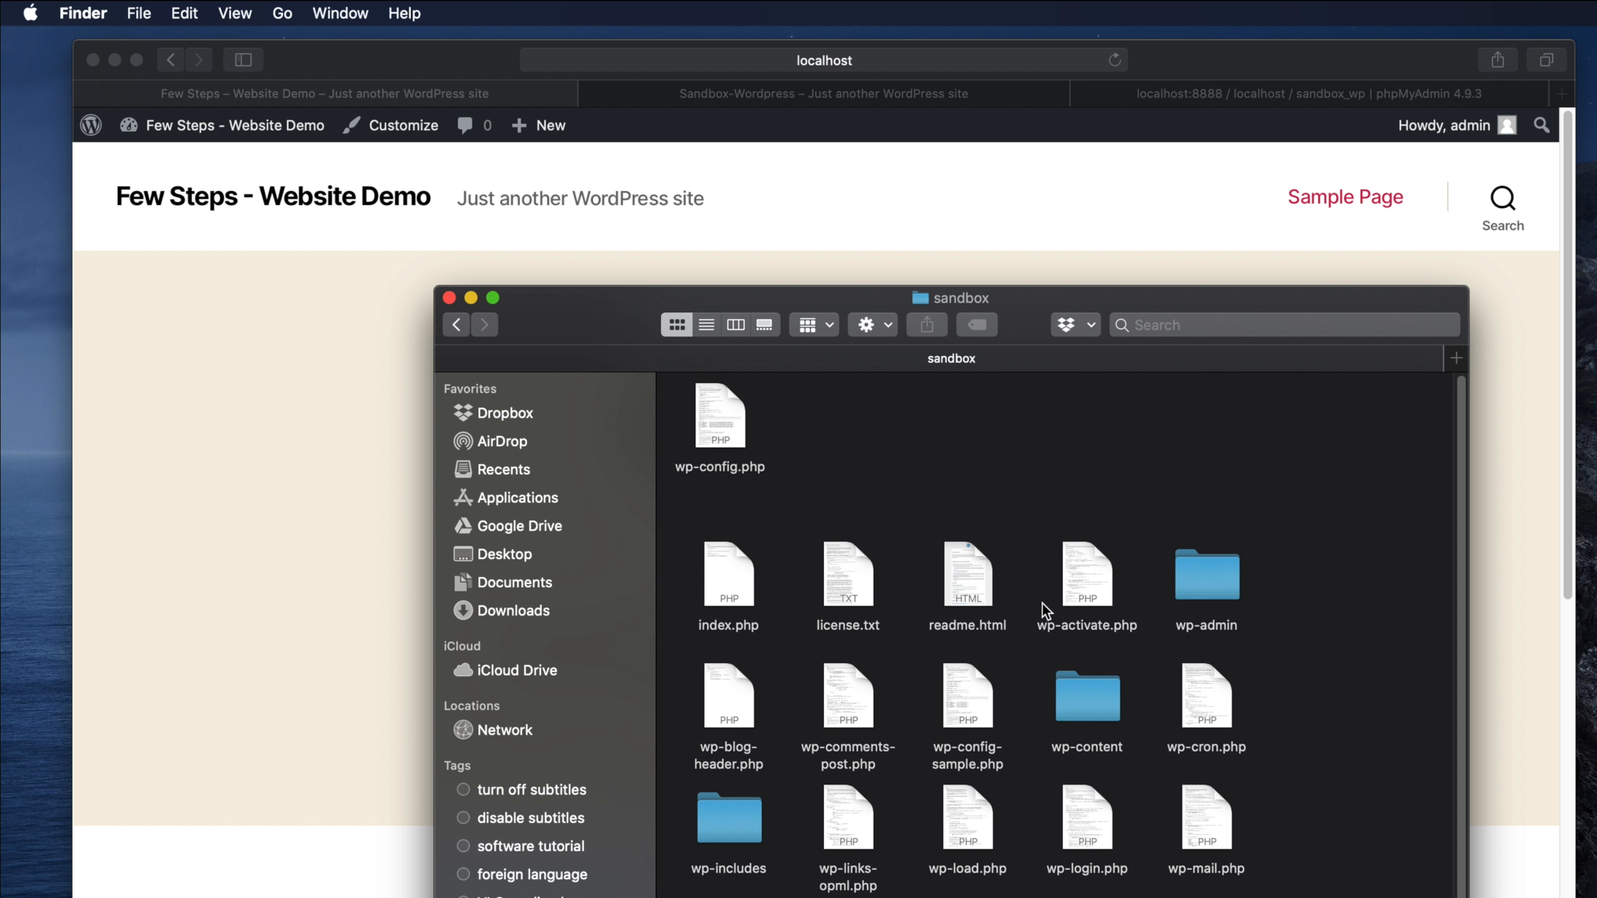
scroll(1088, 775, down, 2)
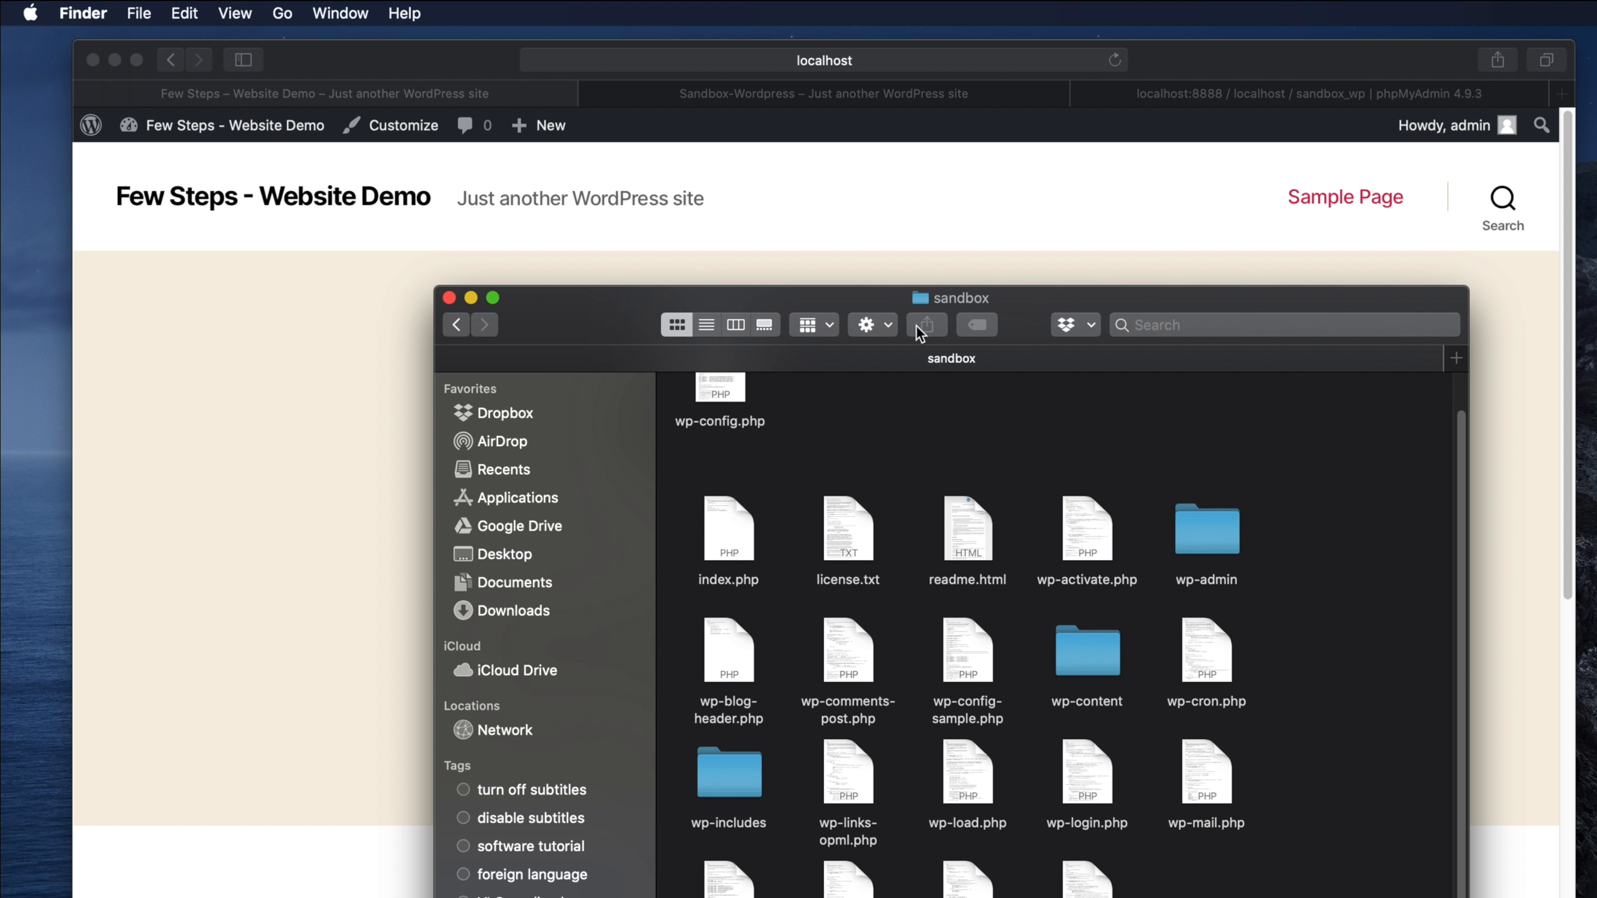
click(455, 325)
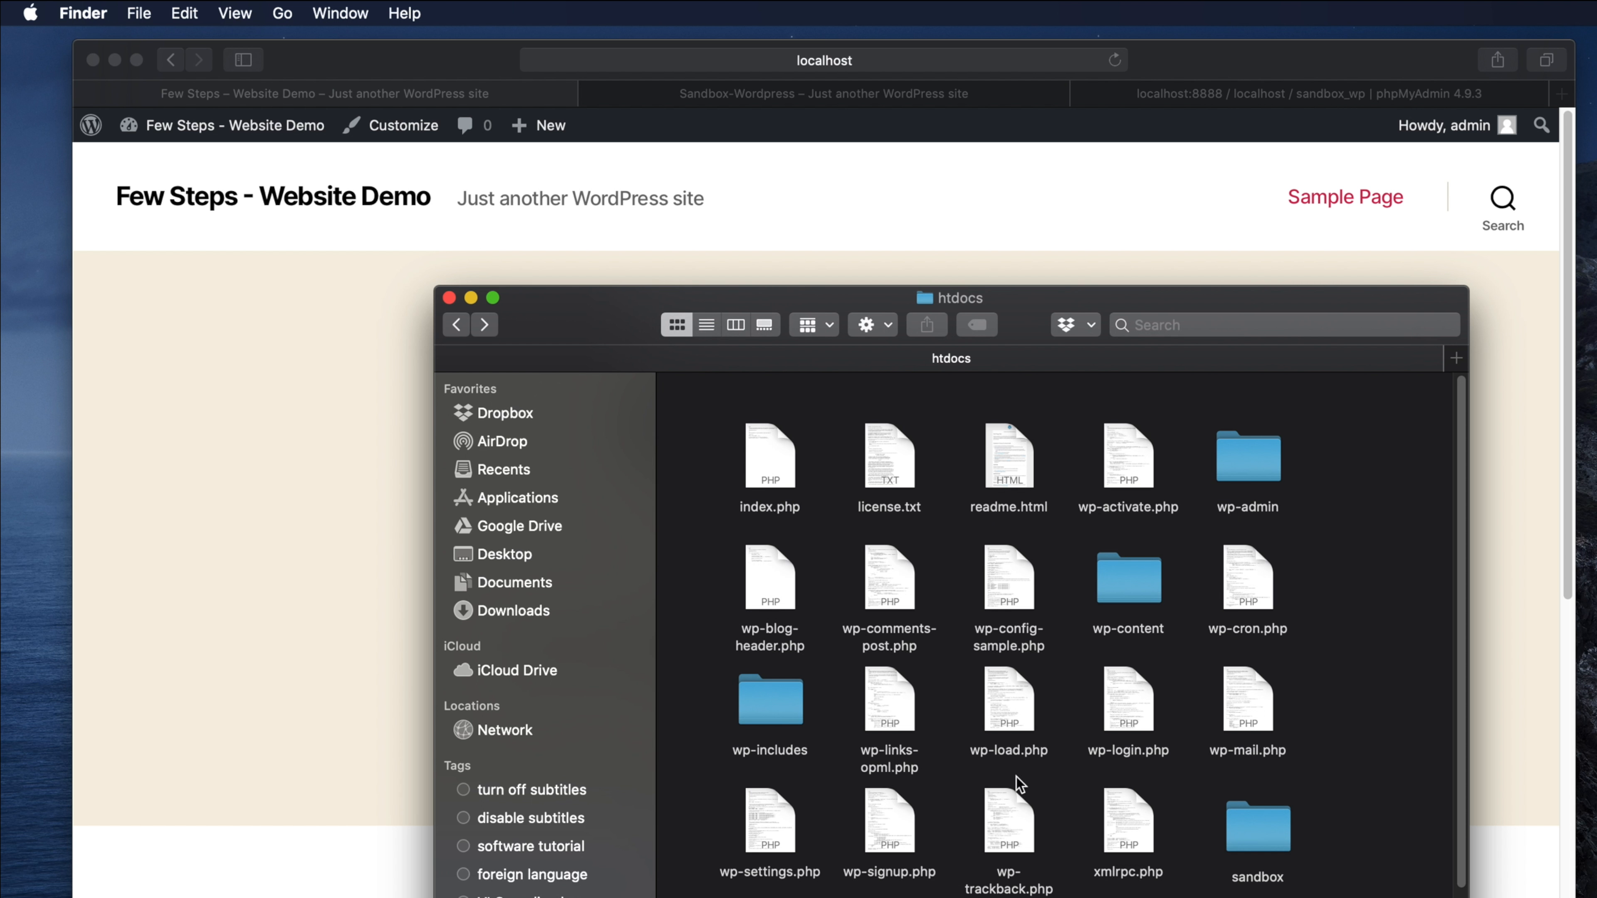
drag(1458, 658, 1458, 682)
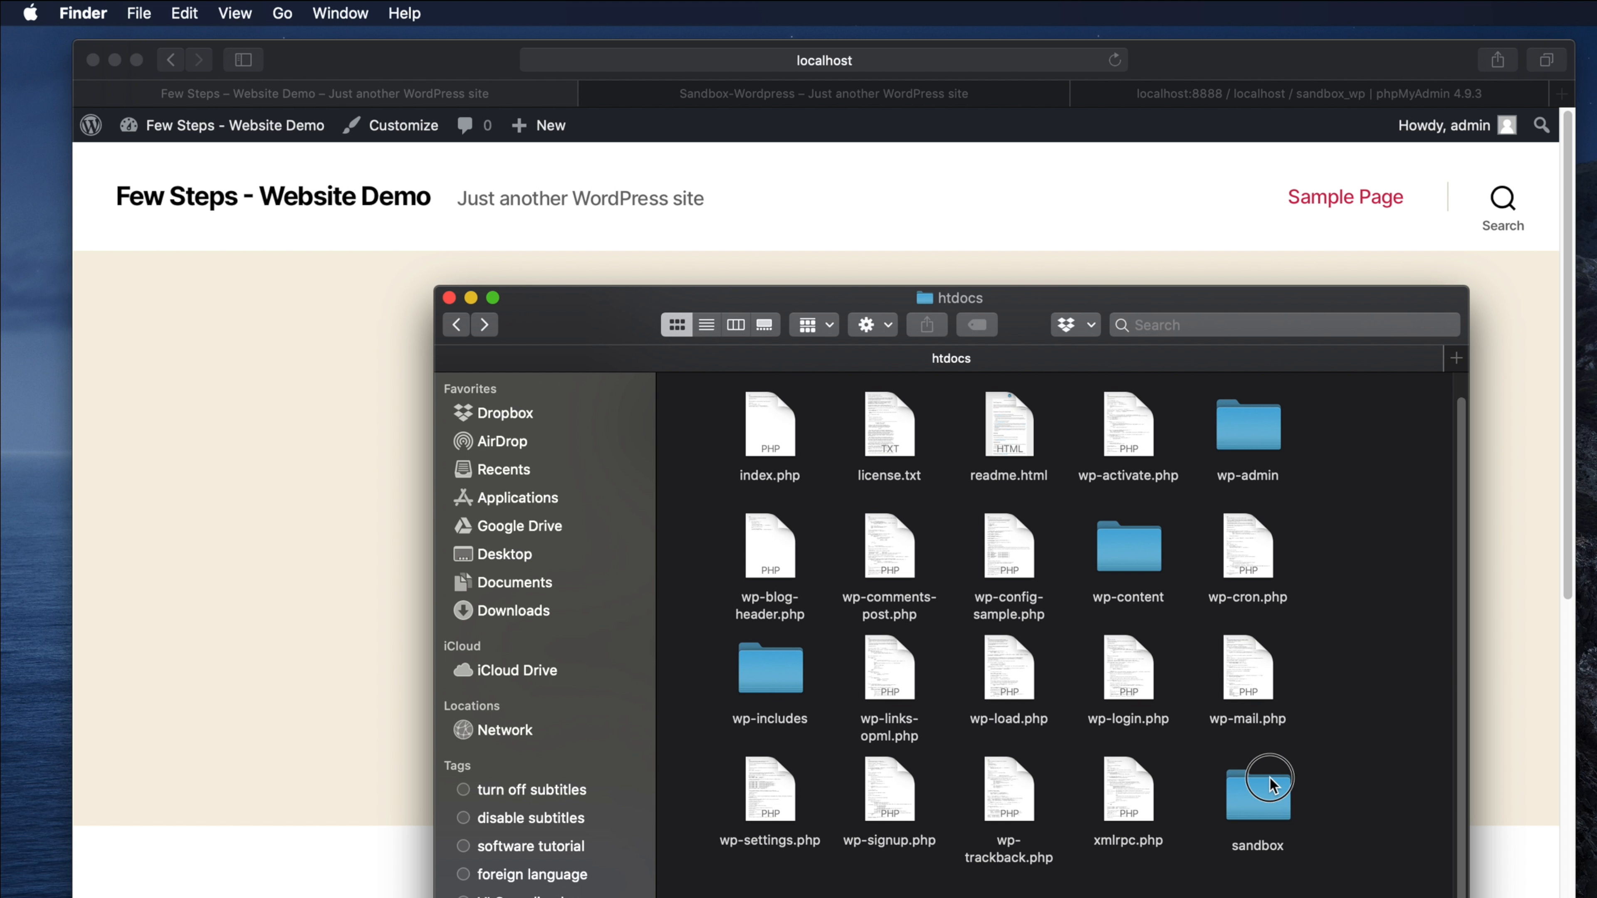
click(1257, 794)
drag(1460, 737, 1460, 892)
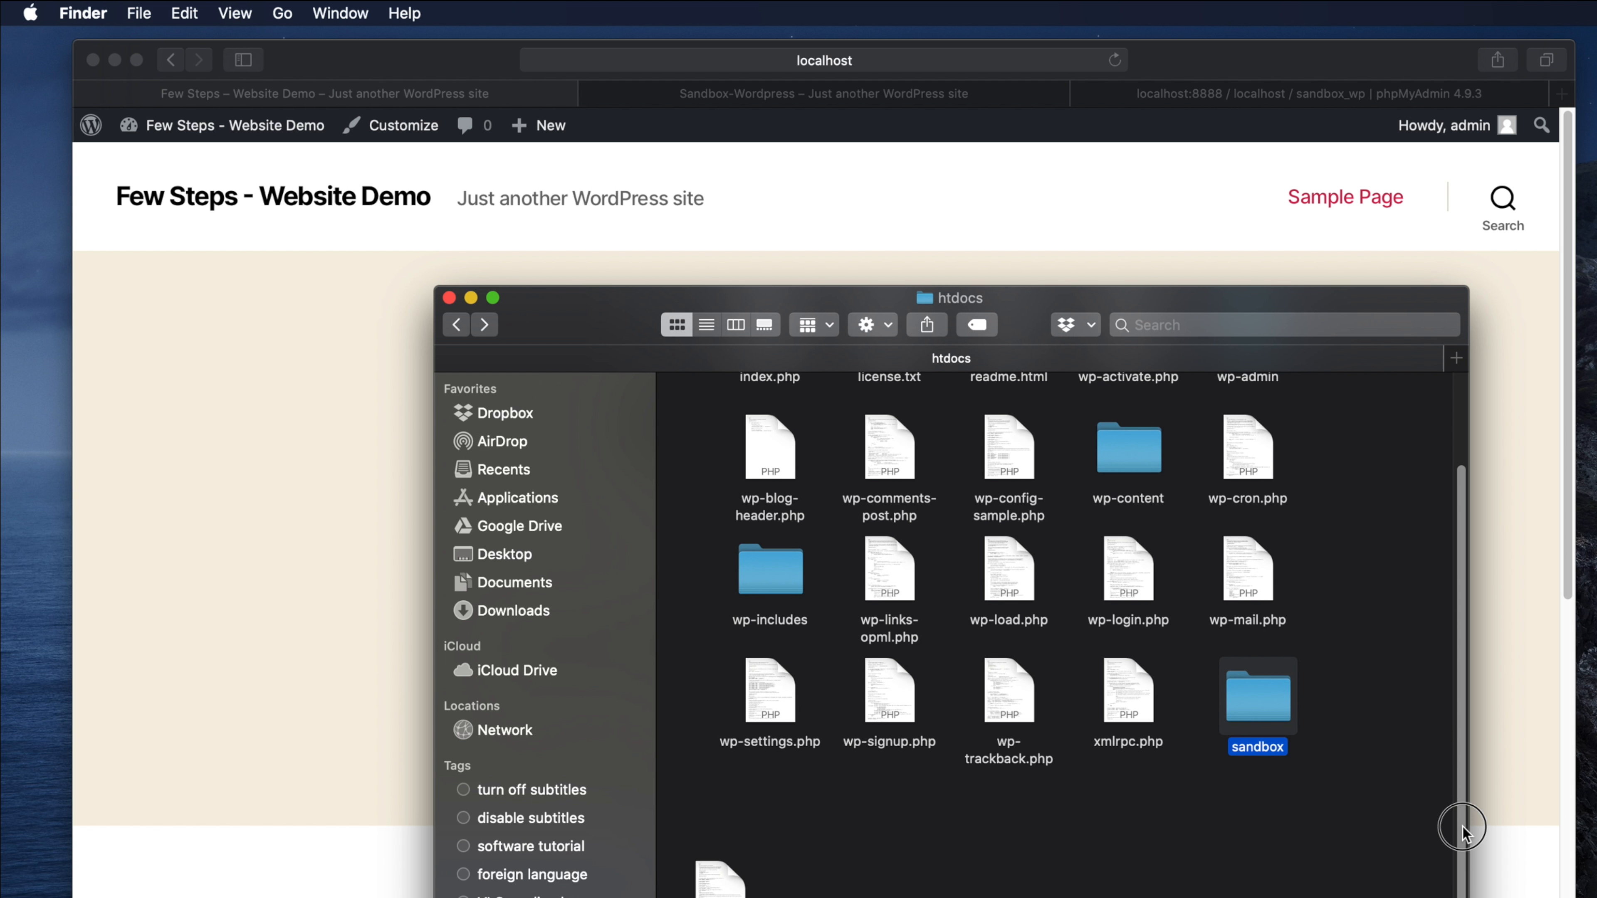
scroll(1450, 591, up, 5)
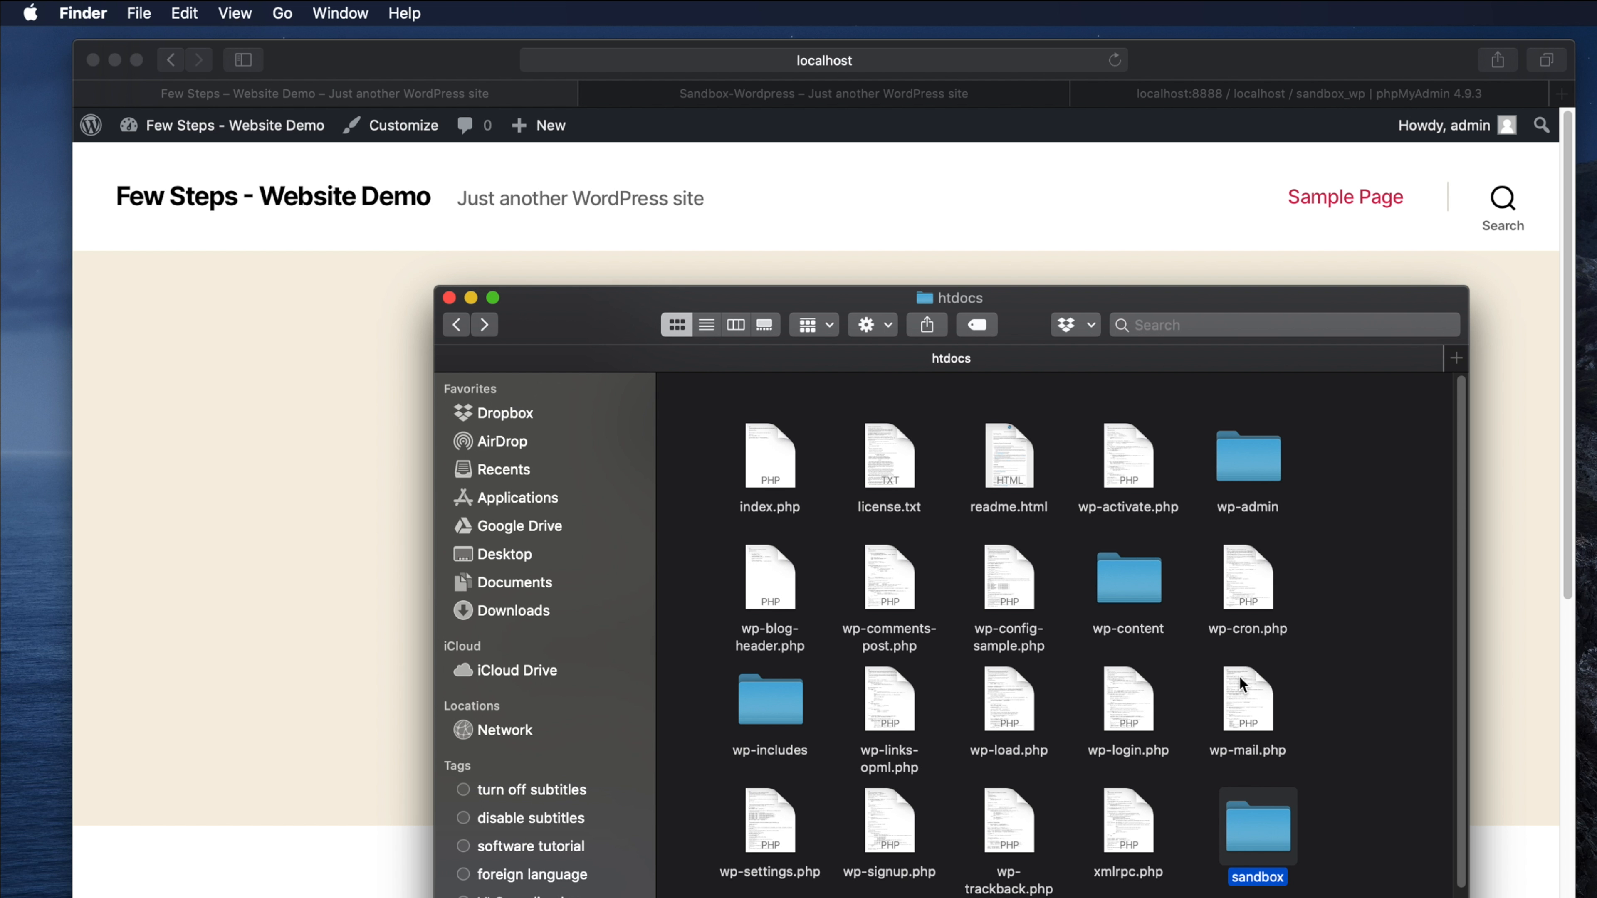
drag(1460, 644, 1462, 736)
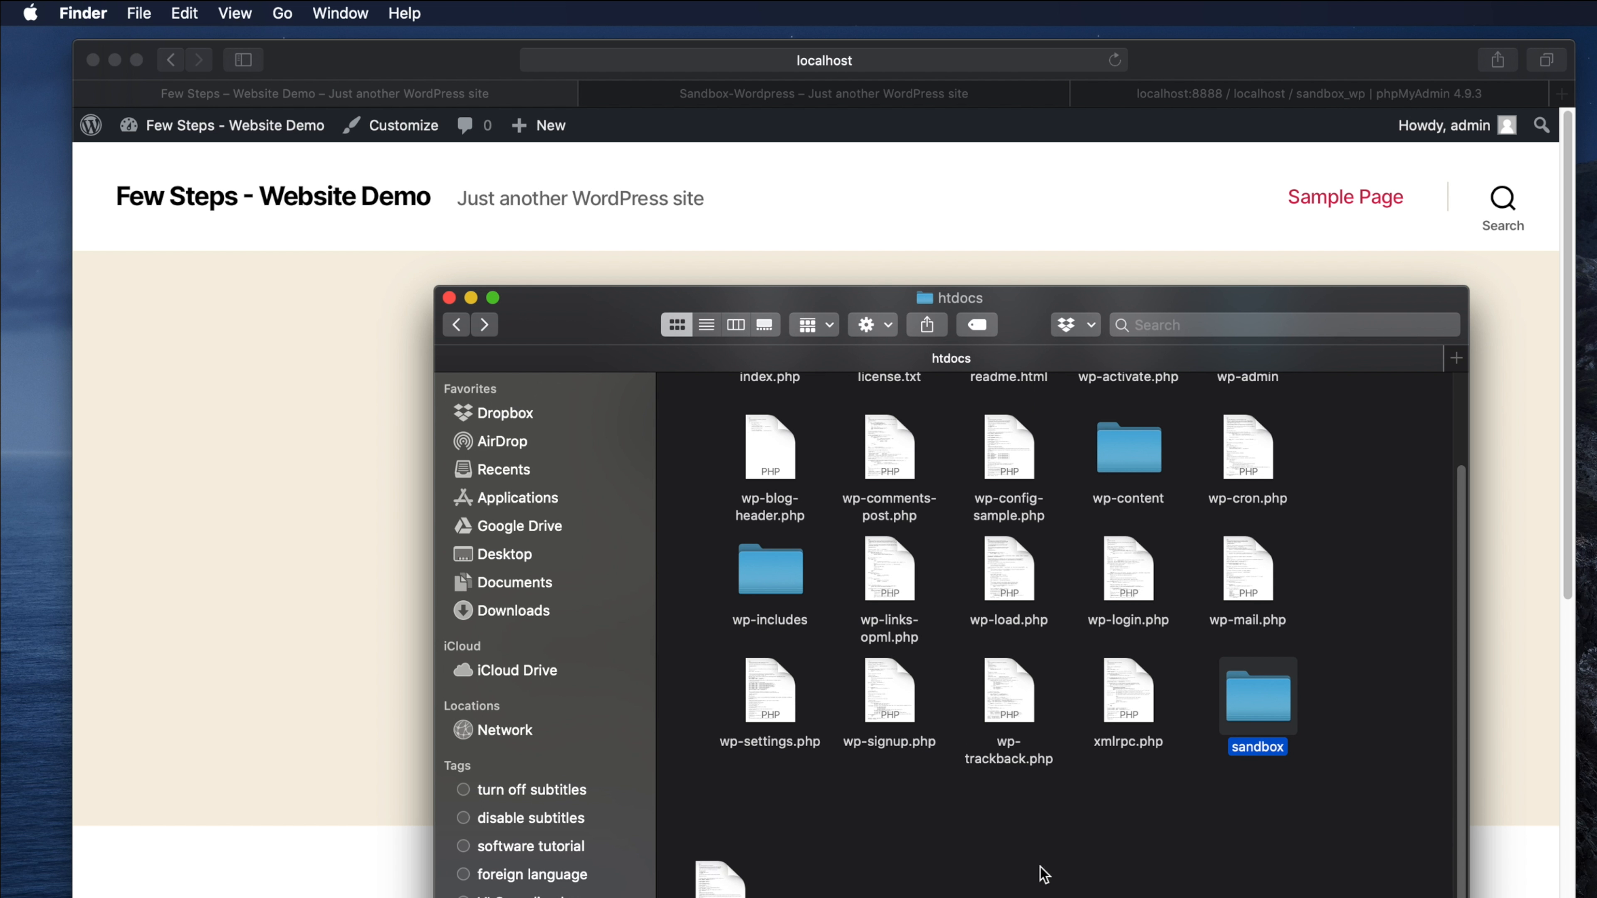
click(197, 502)
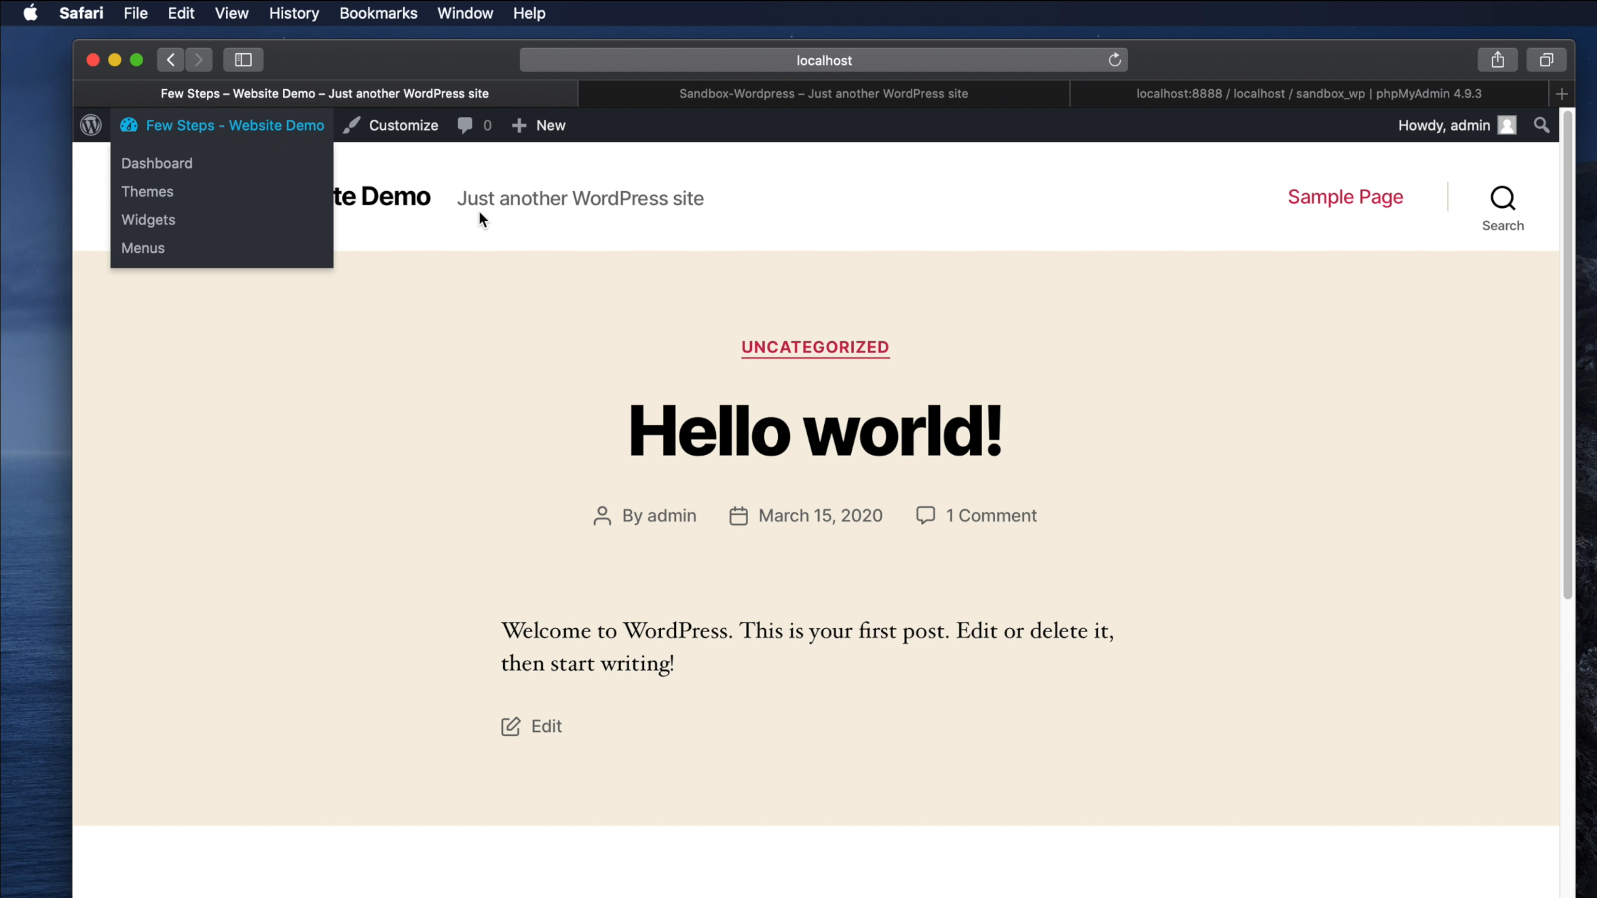
- Change the Few Steps WordPress Address and Site Address to end in /wordpress
mouse_move(167, 133)
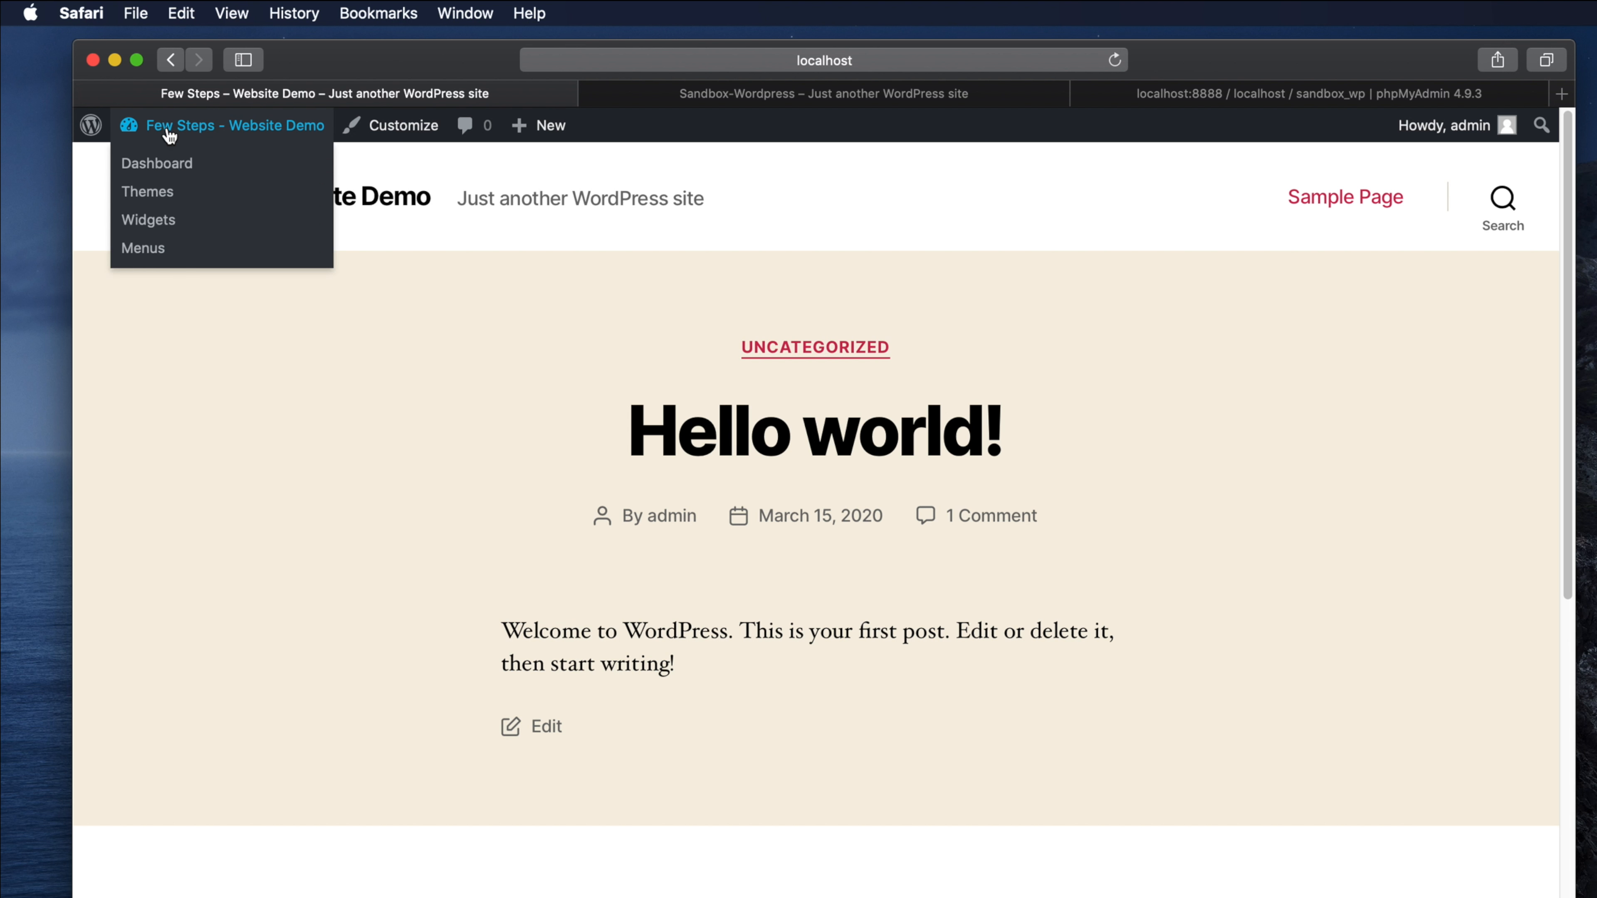
click(149, 161)
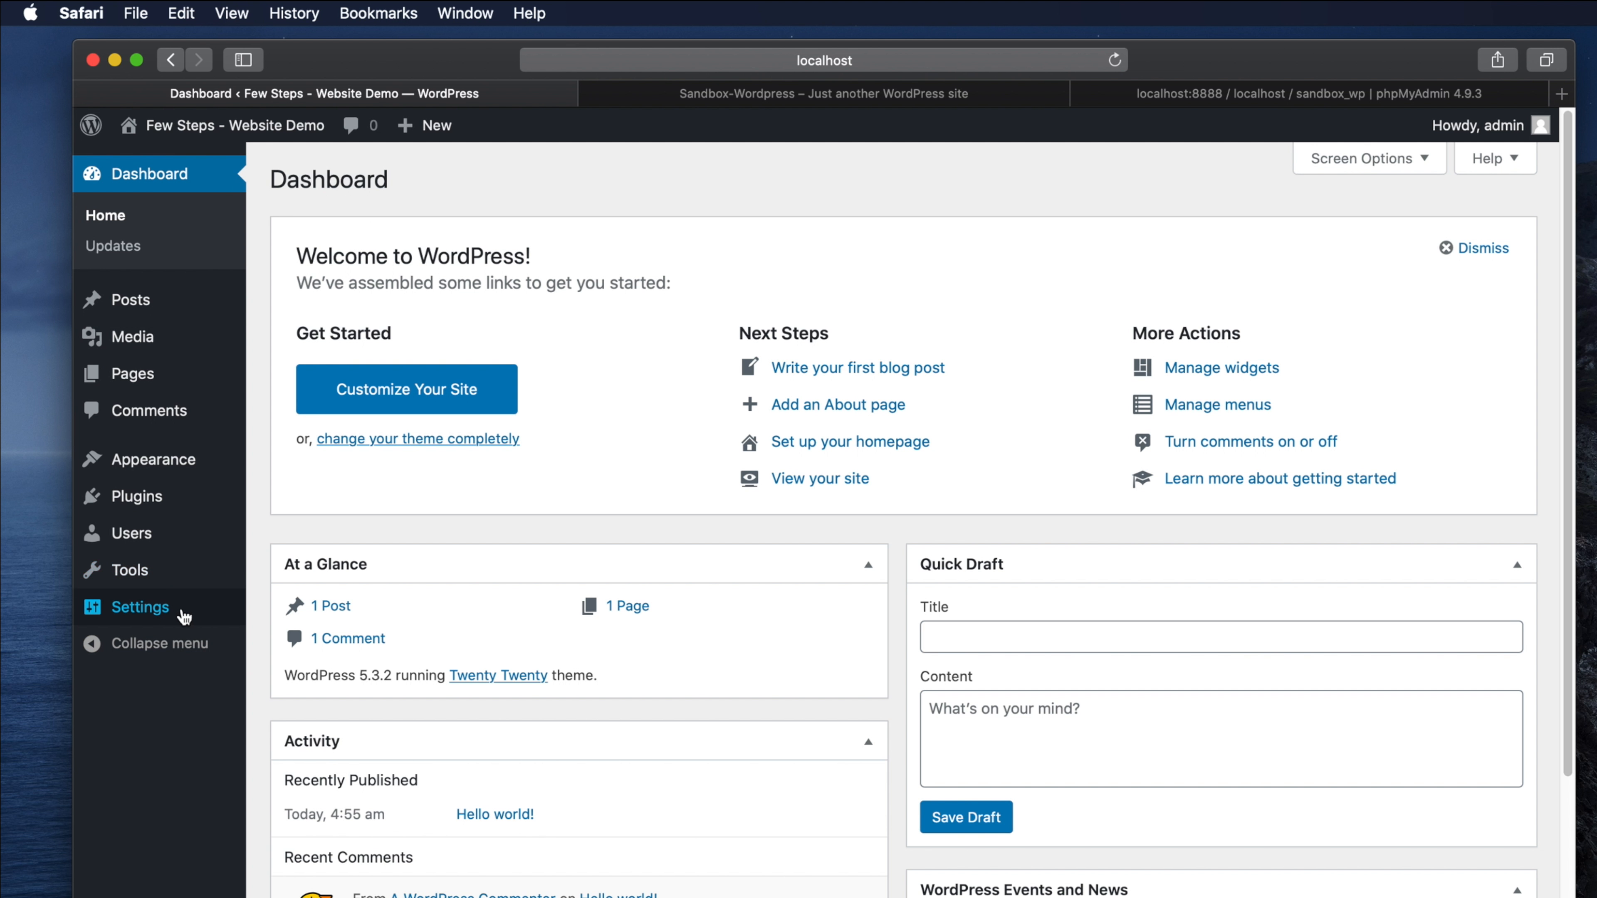
mouse_move(142, 616)
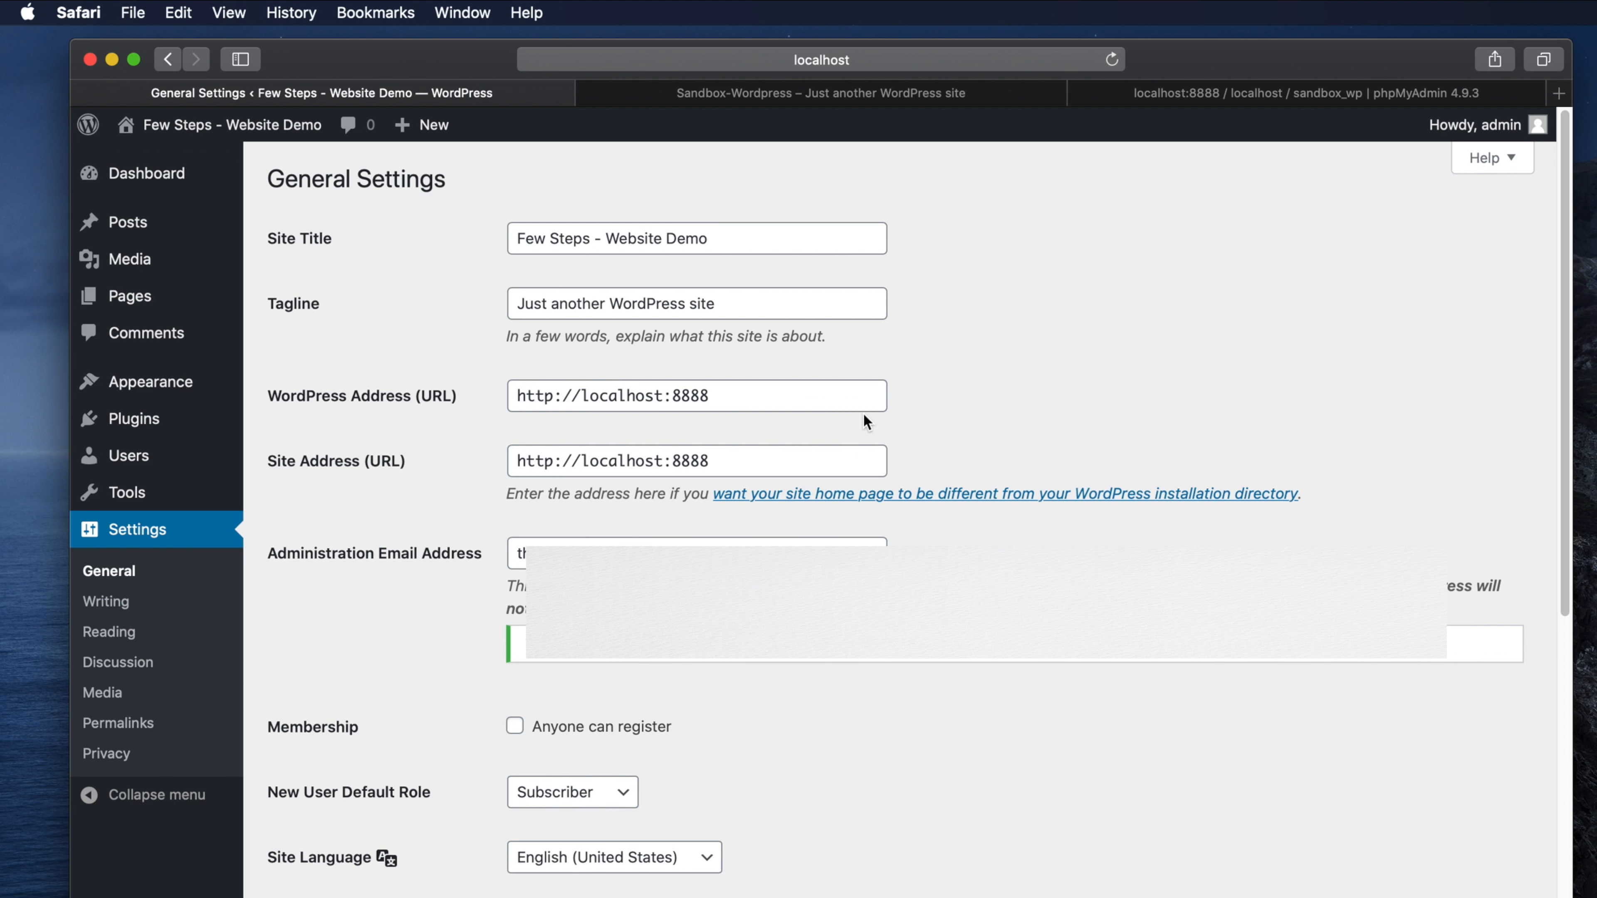
click(745, 394)
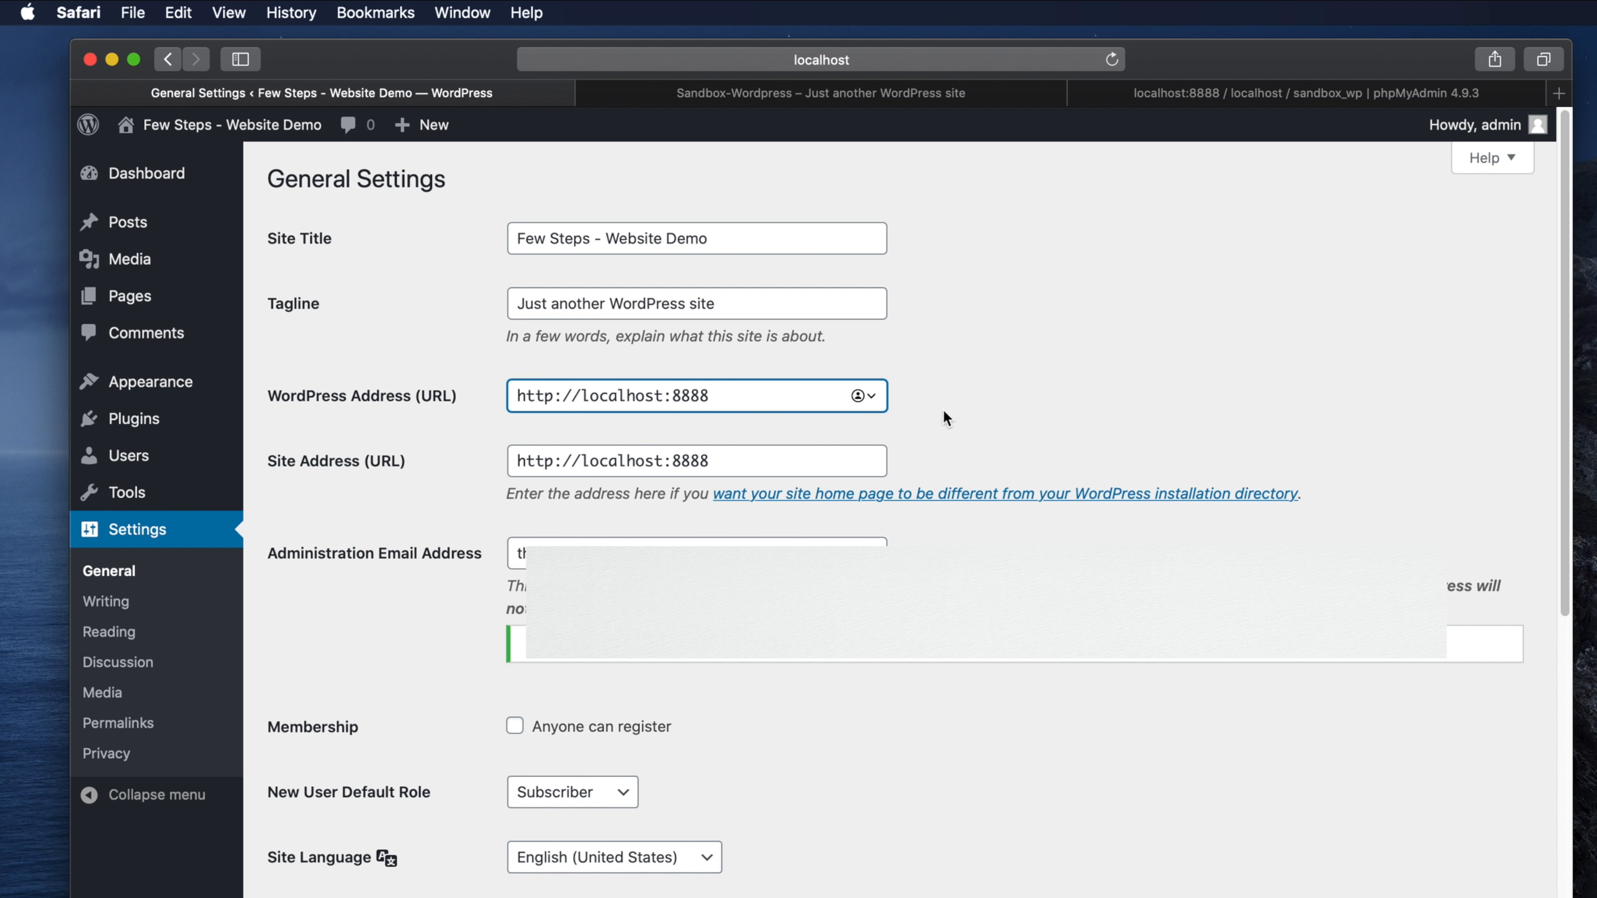
text(/fewsteps)
click(738, 459)
text(/fewstpe)
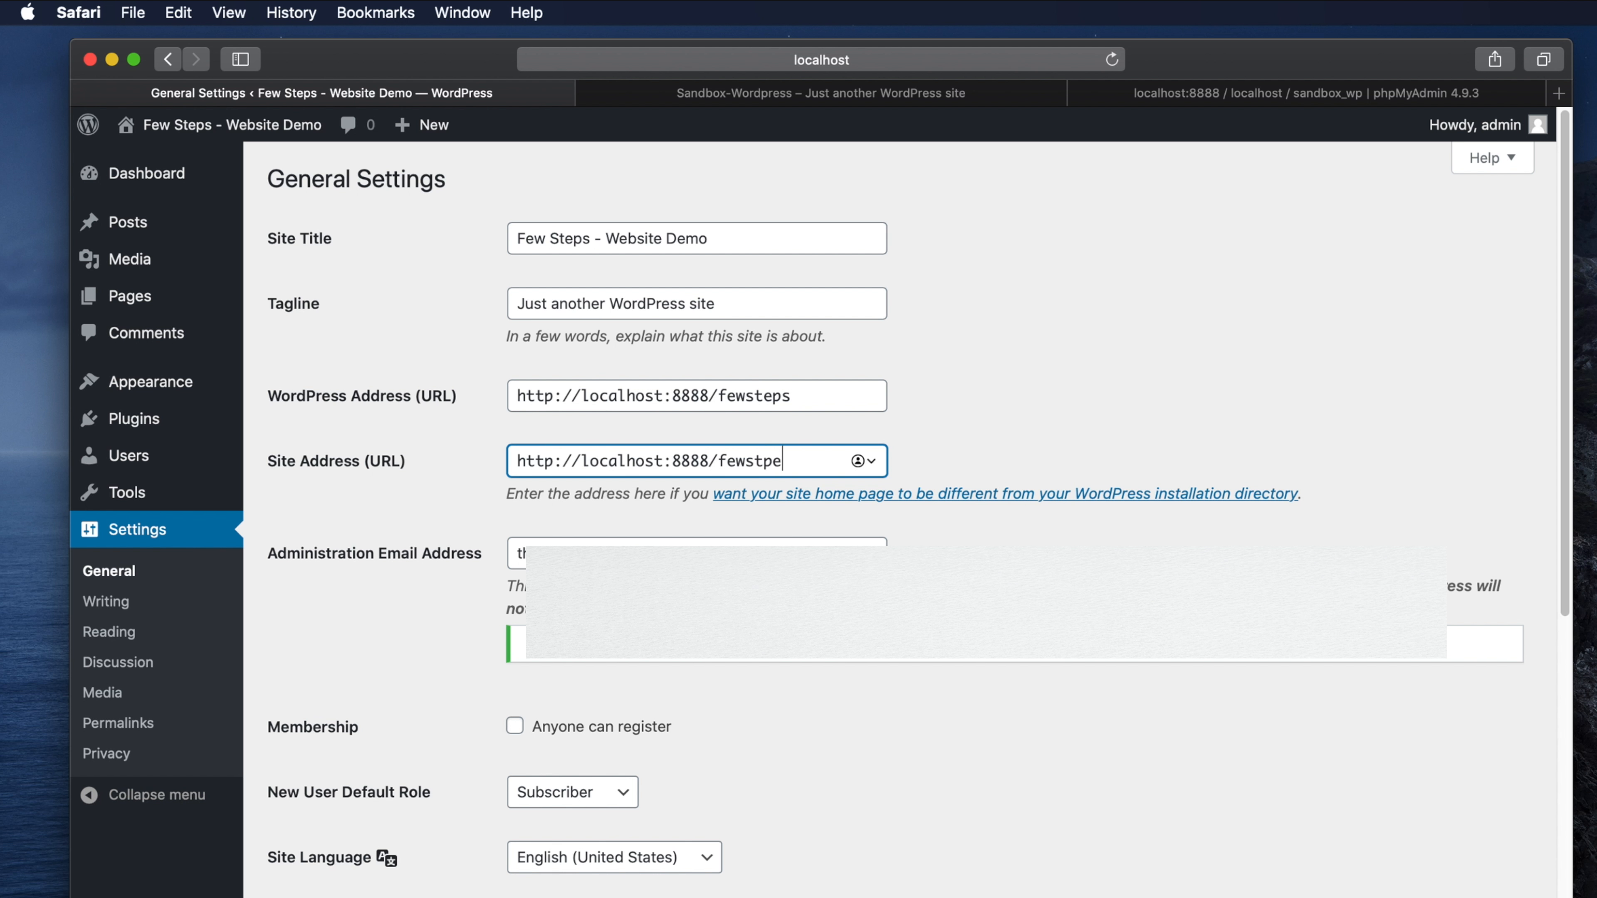
text(s)
drag(722, 401, 790, 401)
text(wor)
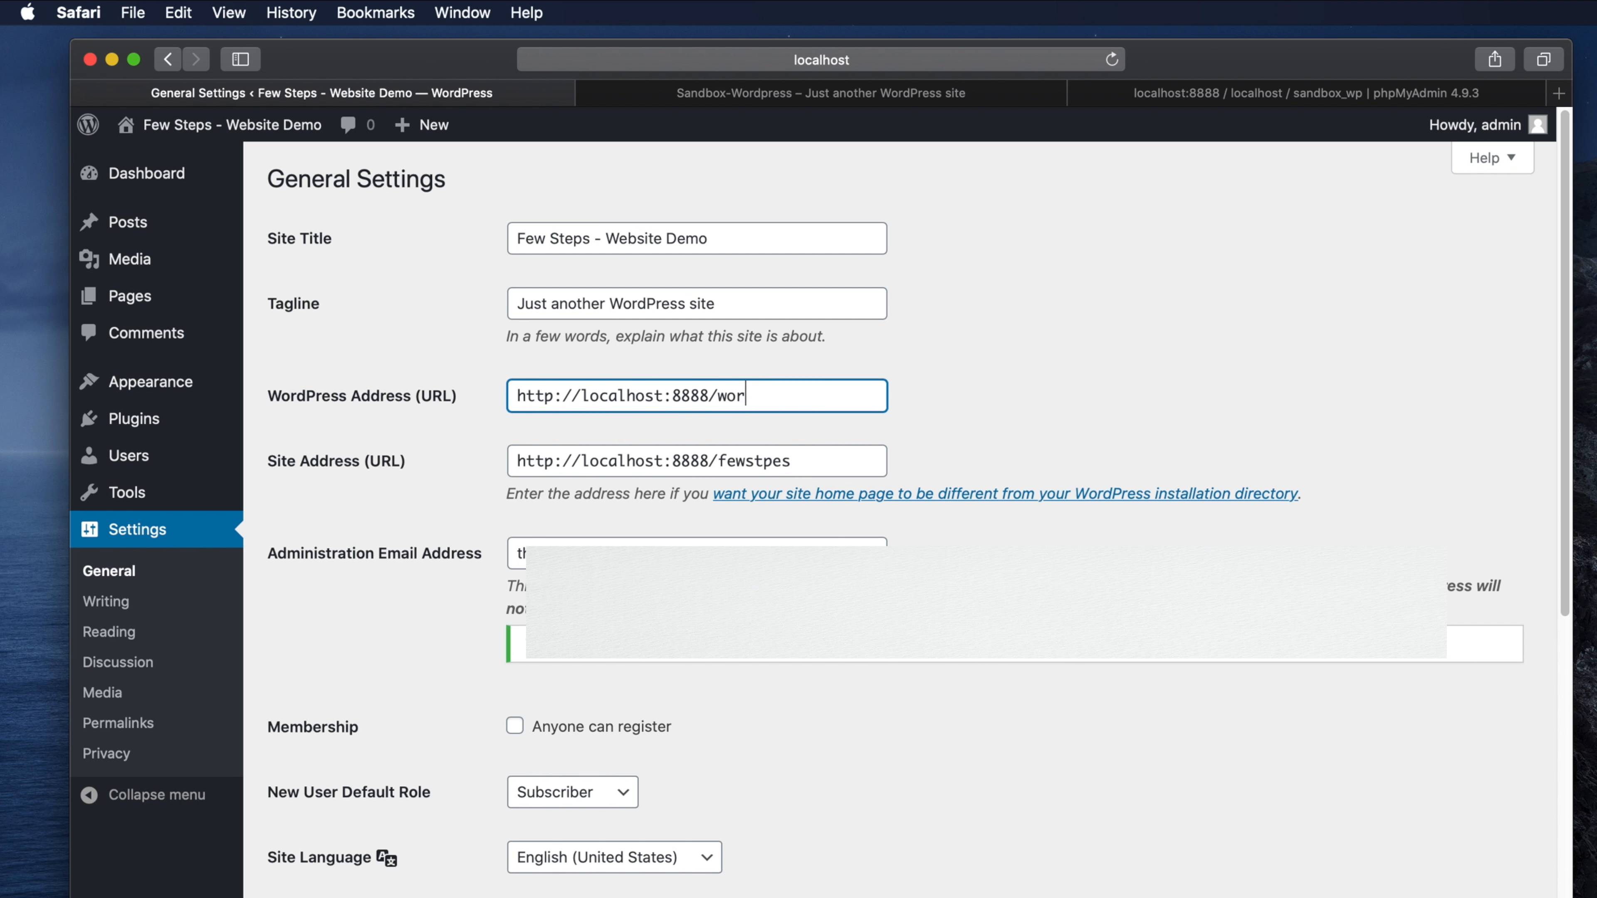
text(dpress)
drag(722, 458, 912, 460)
text(wor)
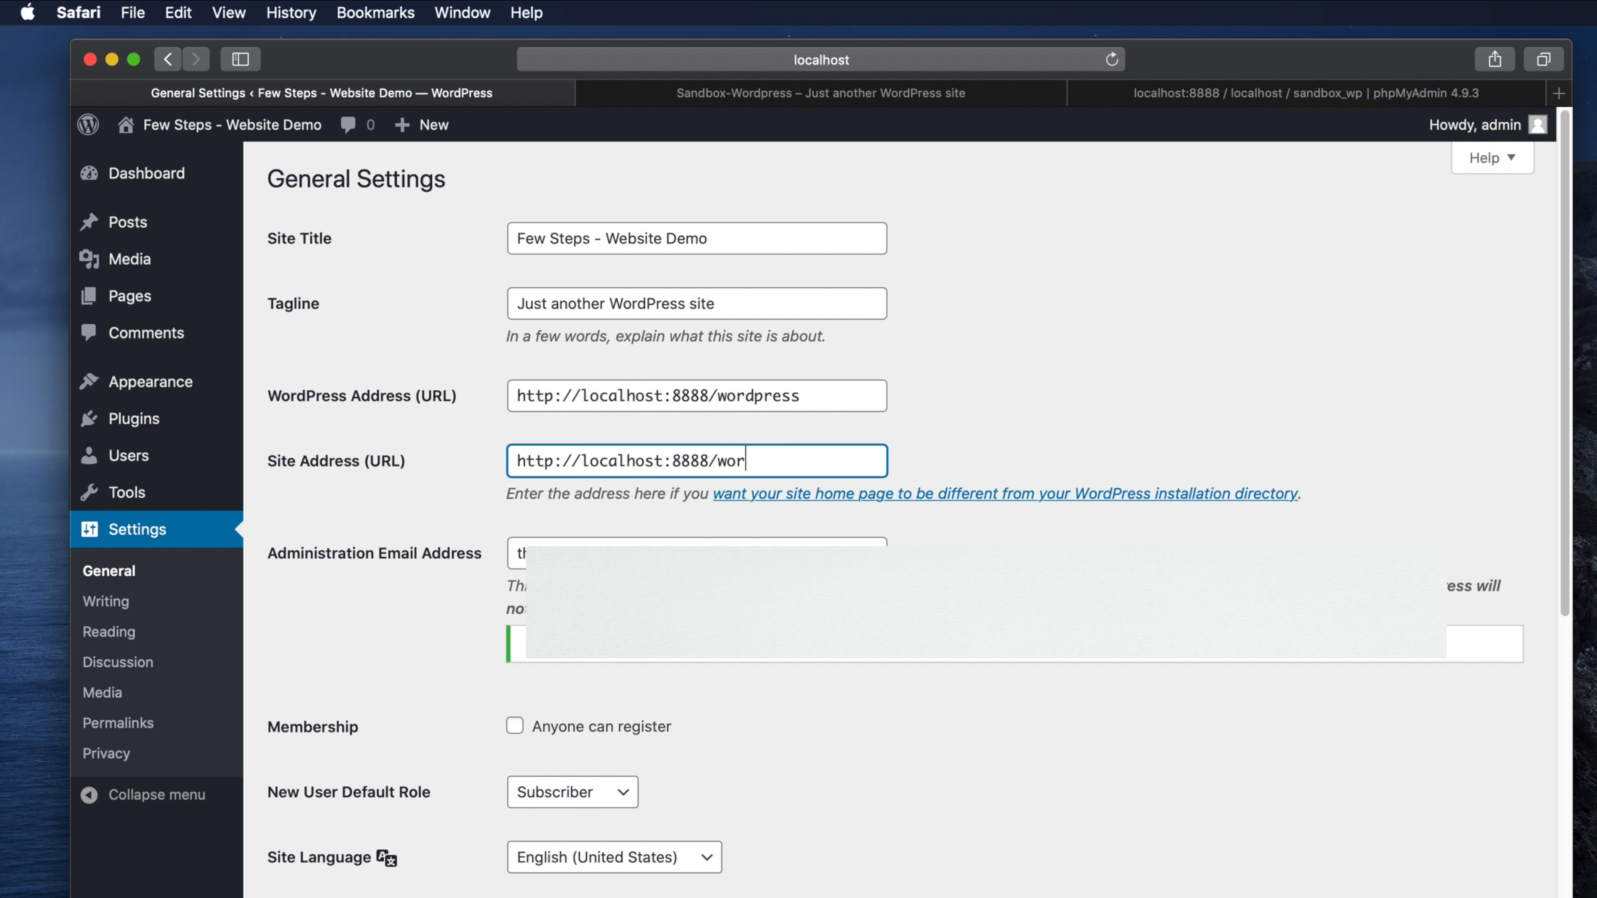
text(dpress)
- Save the general settings and inspect the resulting 500 error and its wp-login address
scroll(705, 709, down, 10)
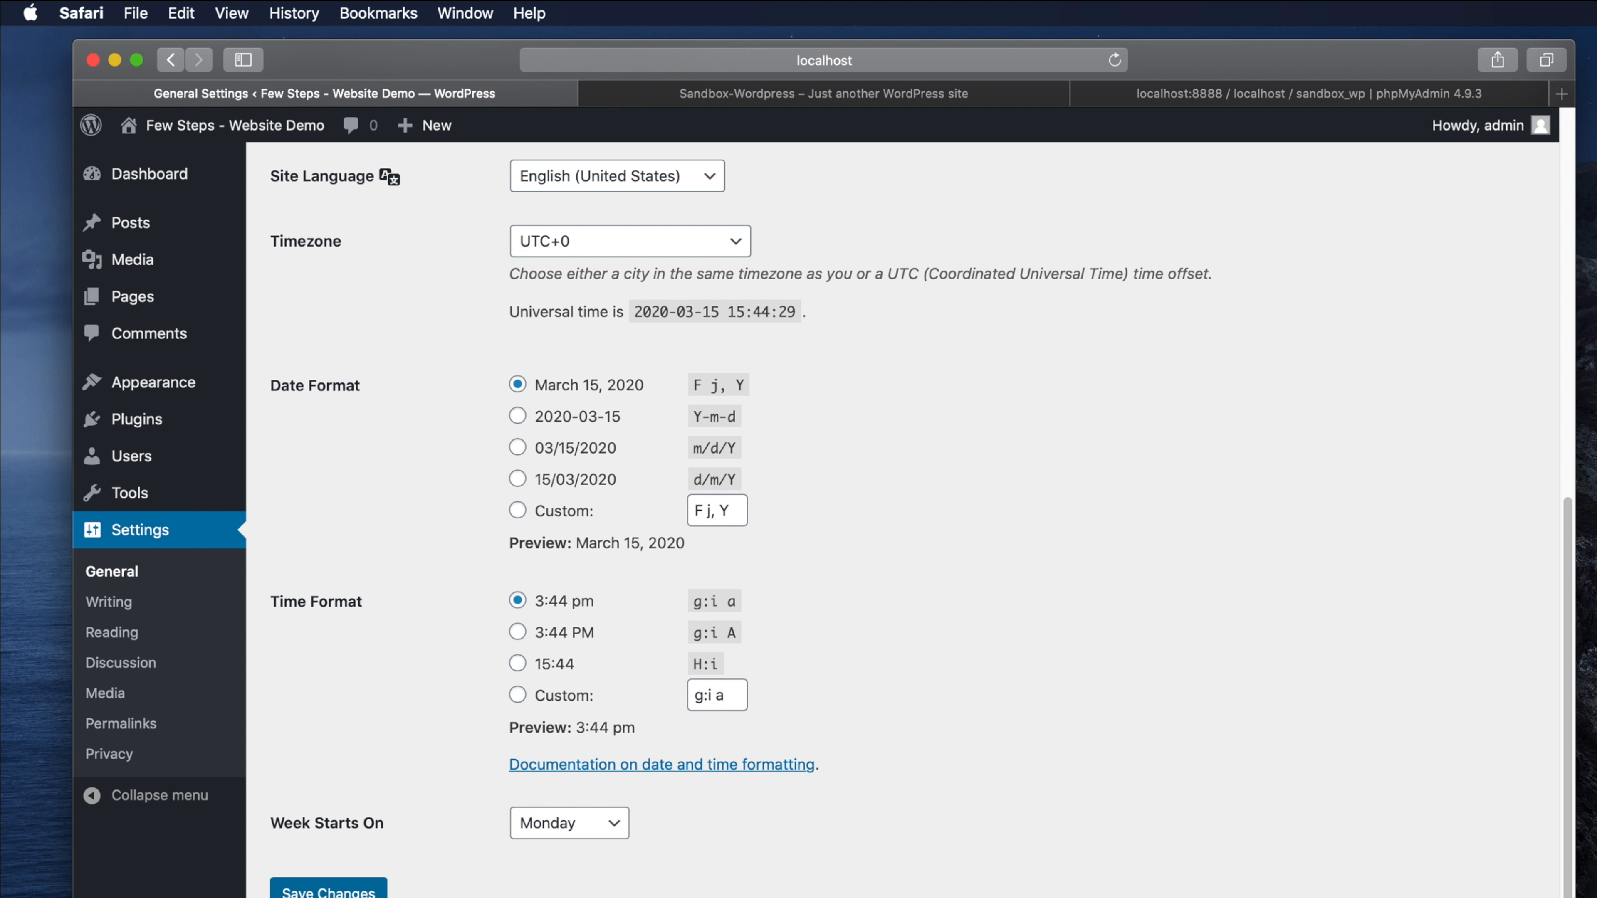
click(327, 889)
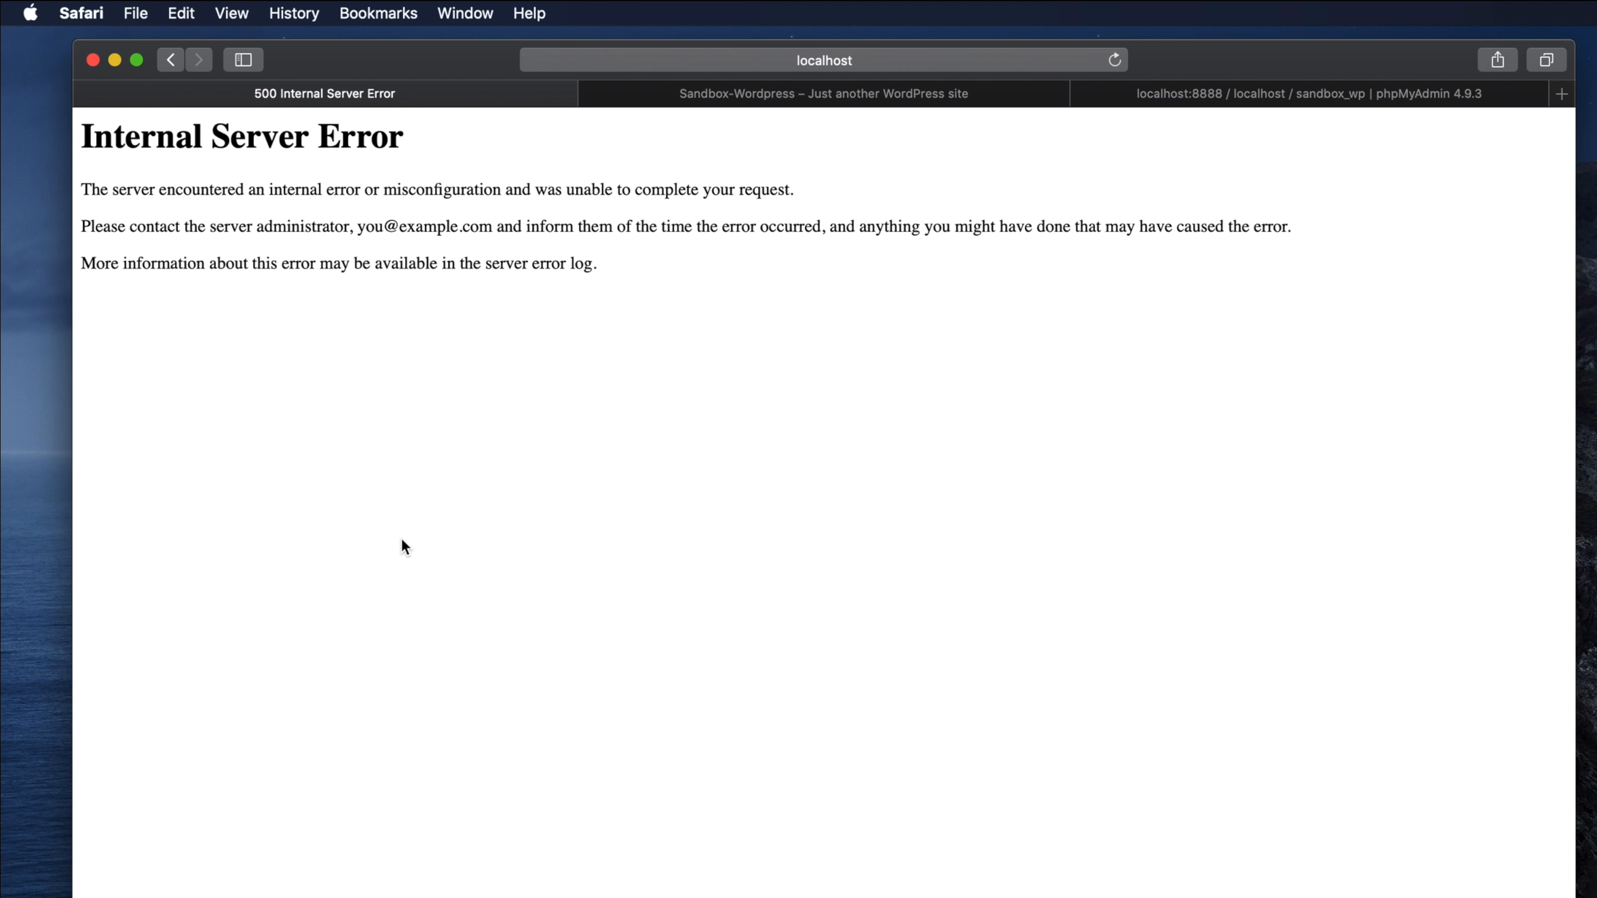
drag(84, 135, 673, 282)
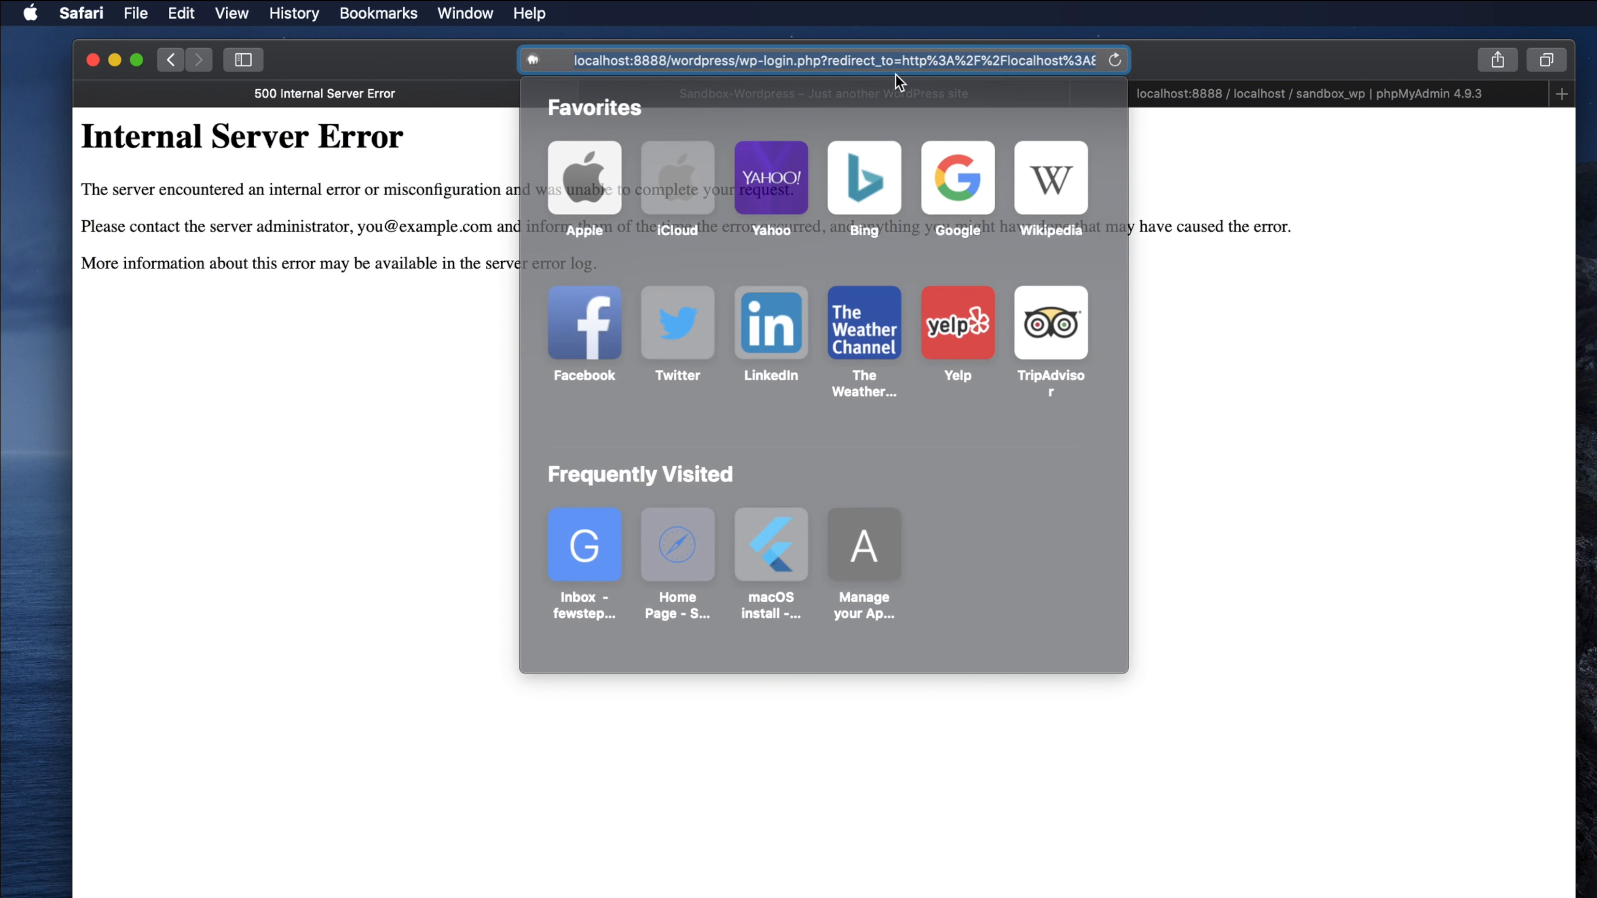
click(968, 62)
click(1287, 436)
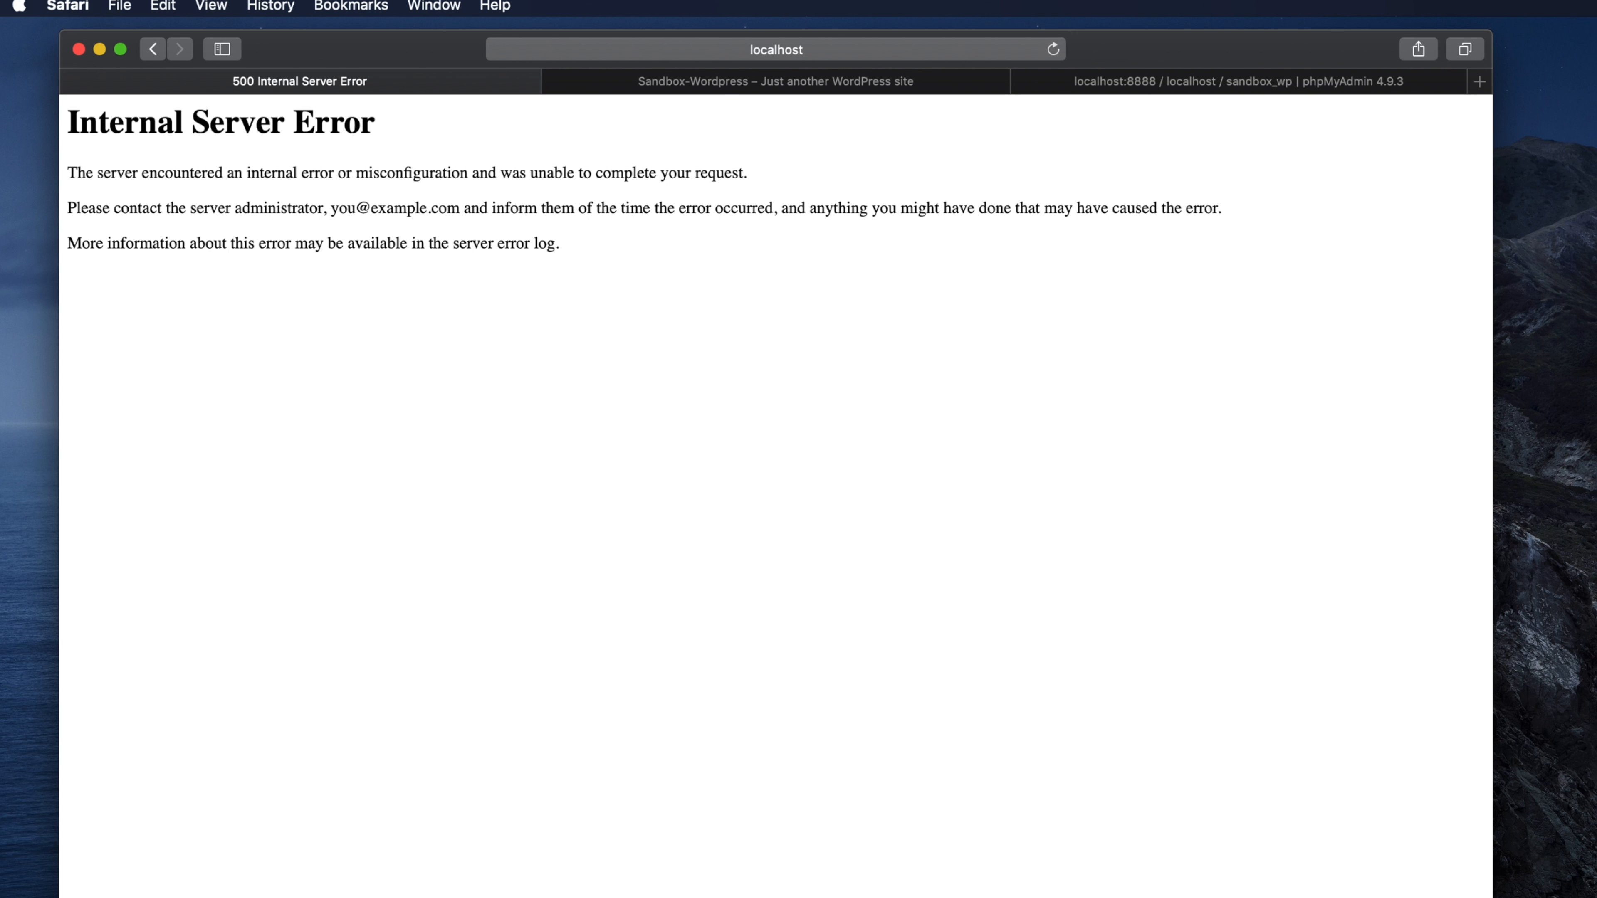
key(super+Tab)
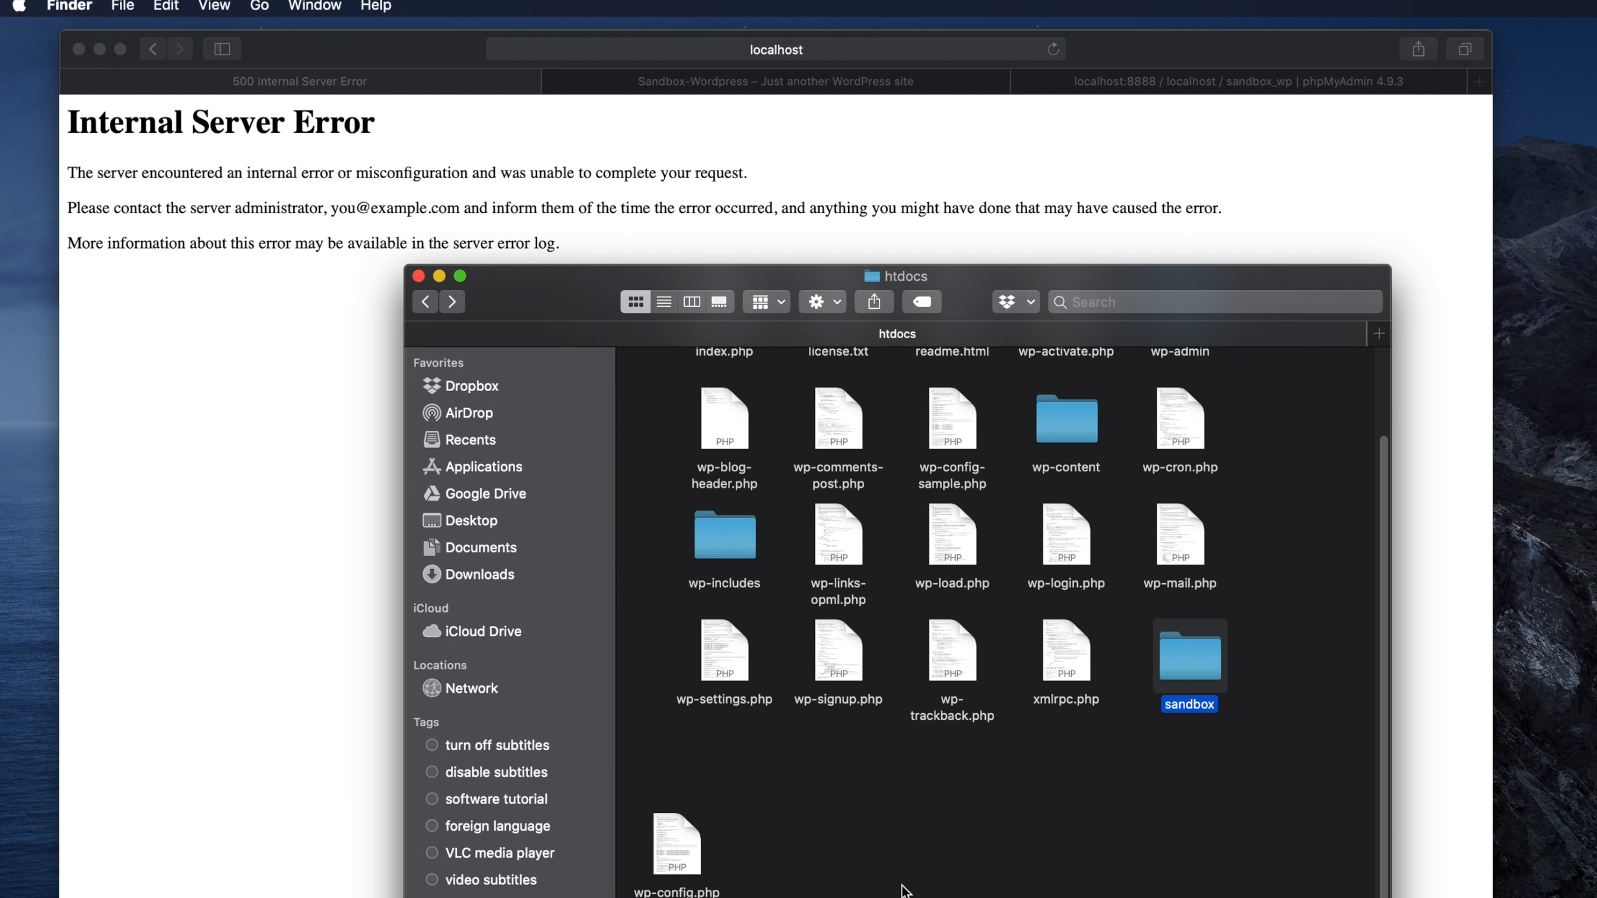
- Create a new folder named wordpress in htdocs
right_click(850, 805)
click(998, 817)
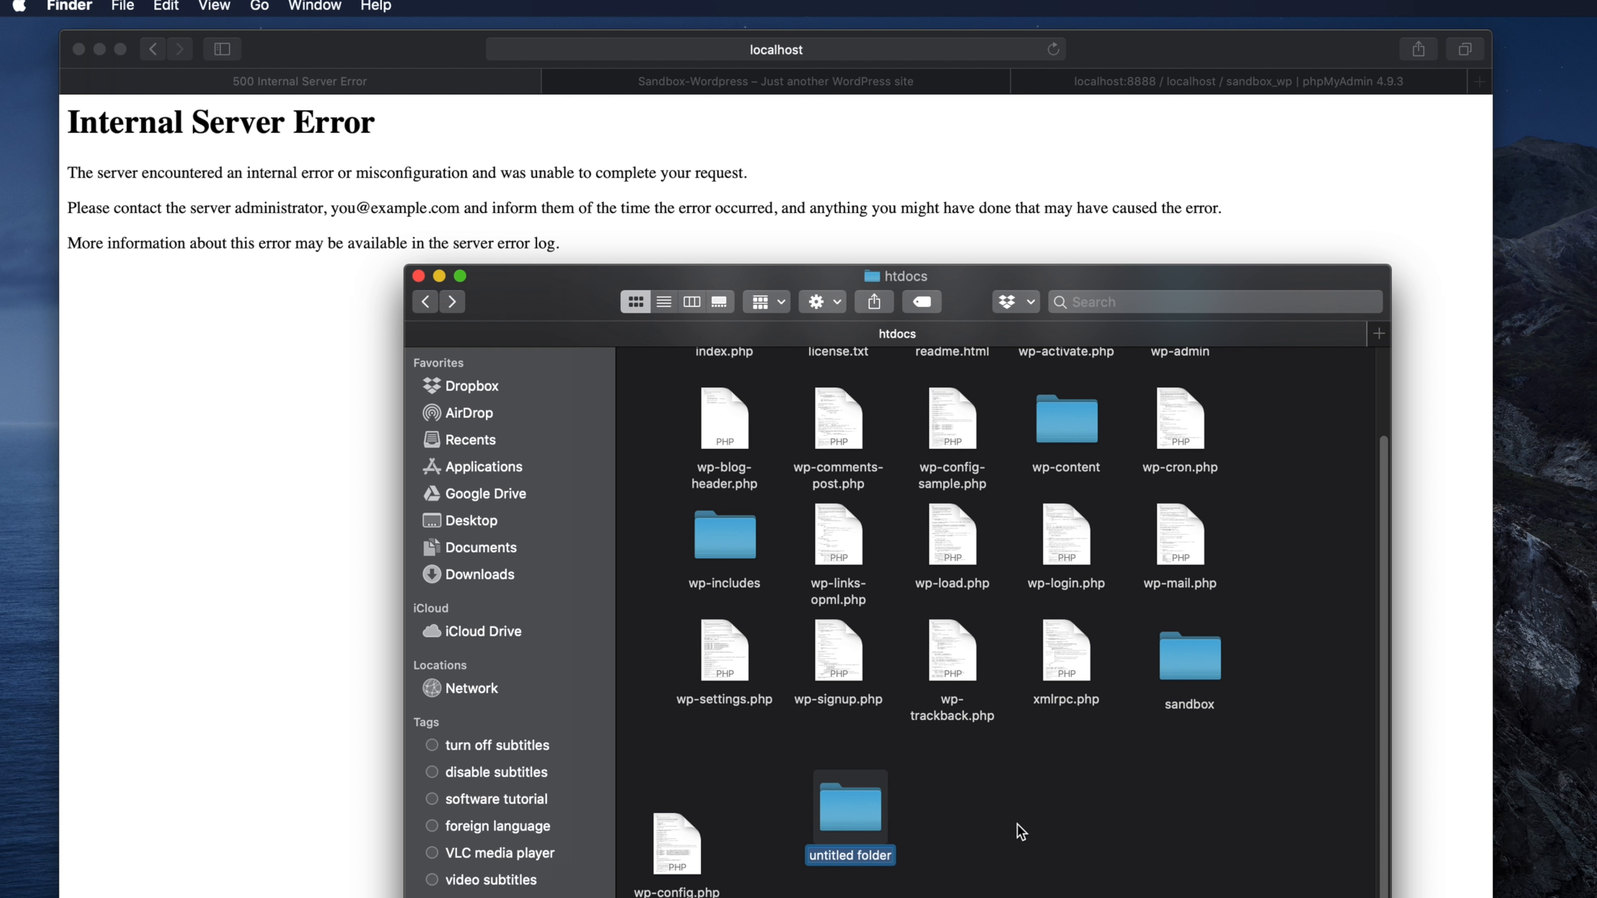
text(wordp)
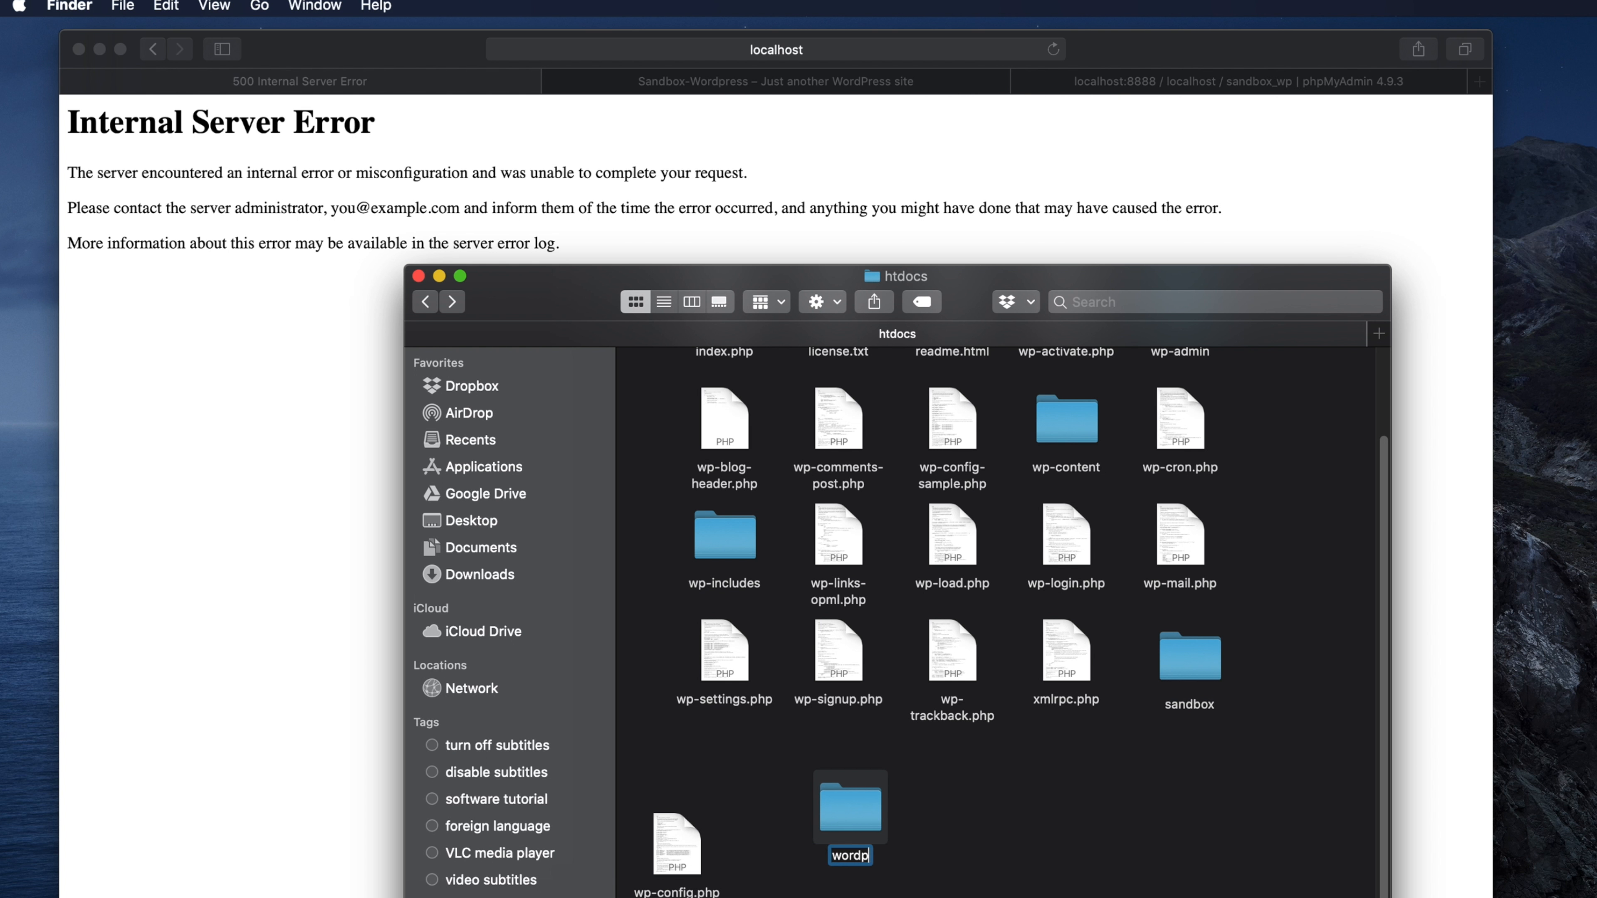
text(ress)
key(Return)
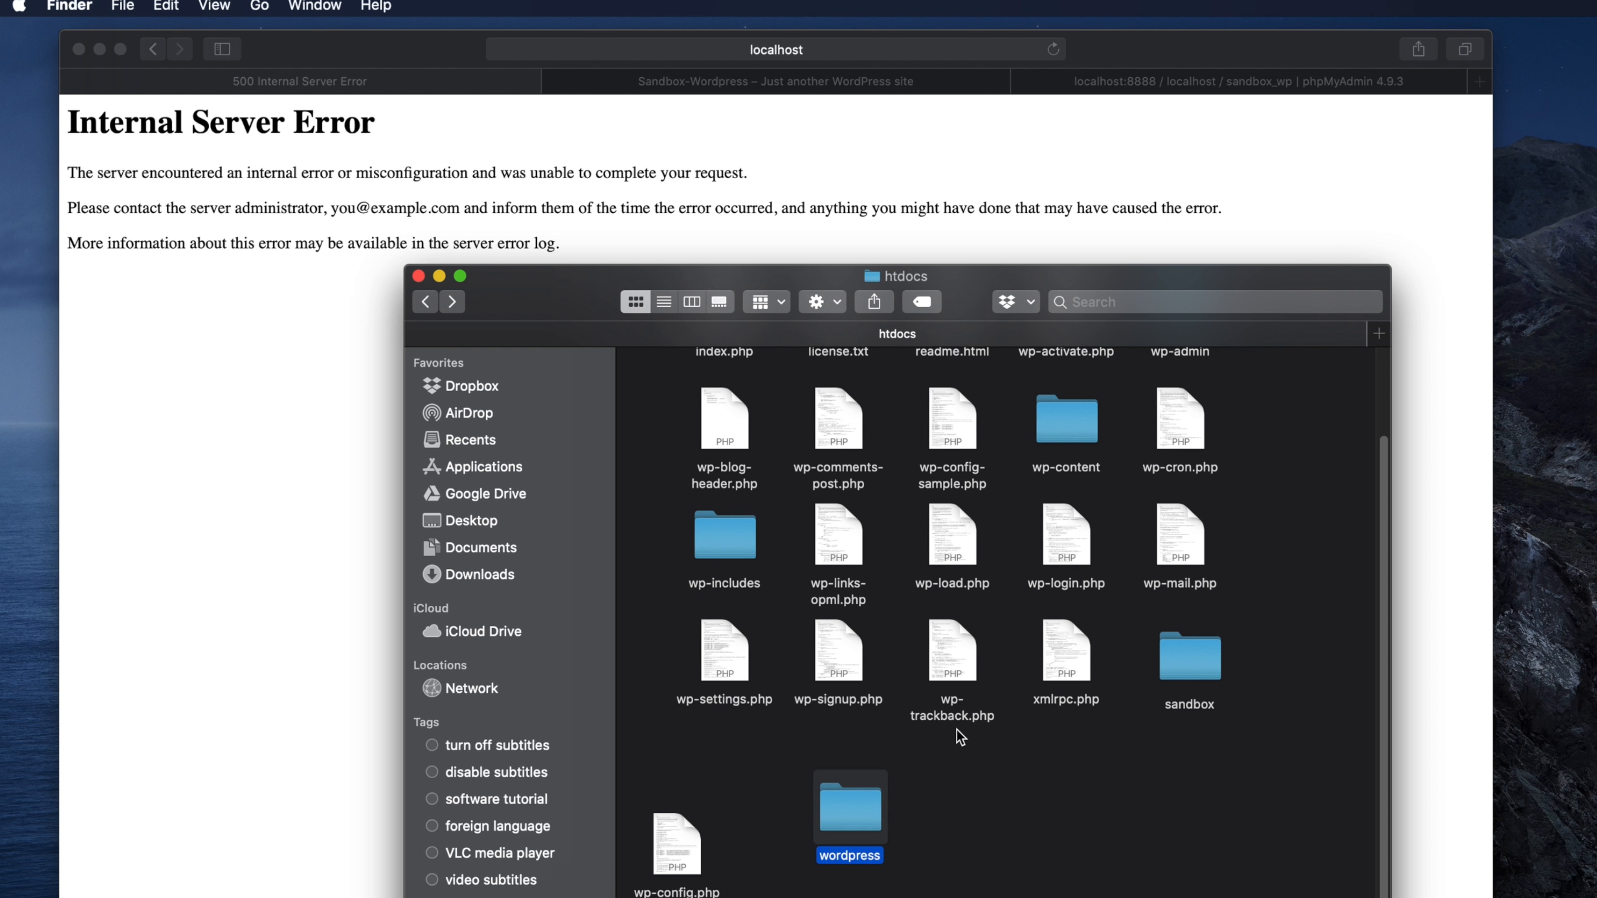
- Move every htdocs item except sandbox and wordpress into the wordpress folder
click(665, 303)
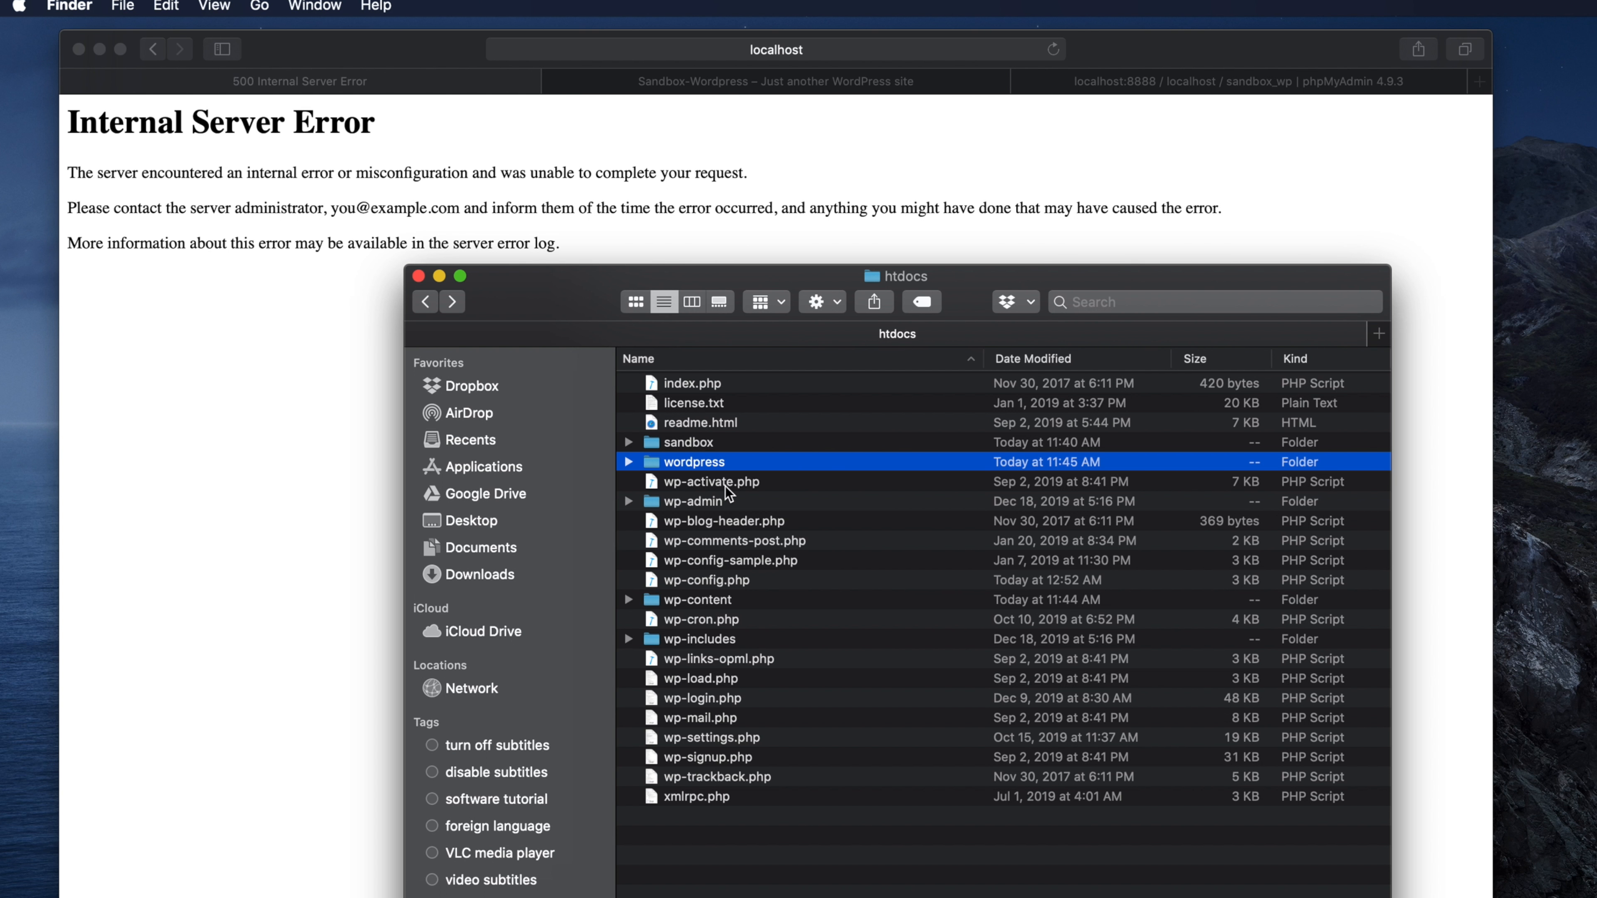
click(690, 382)
key(super+a)
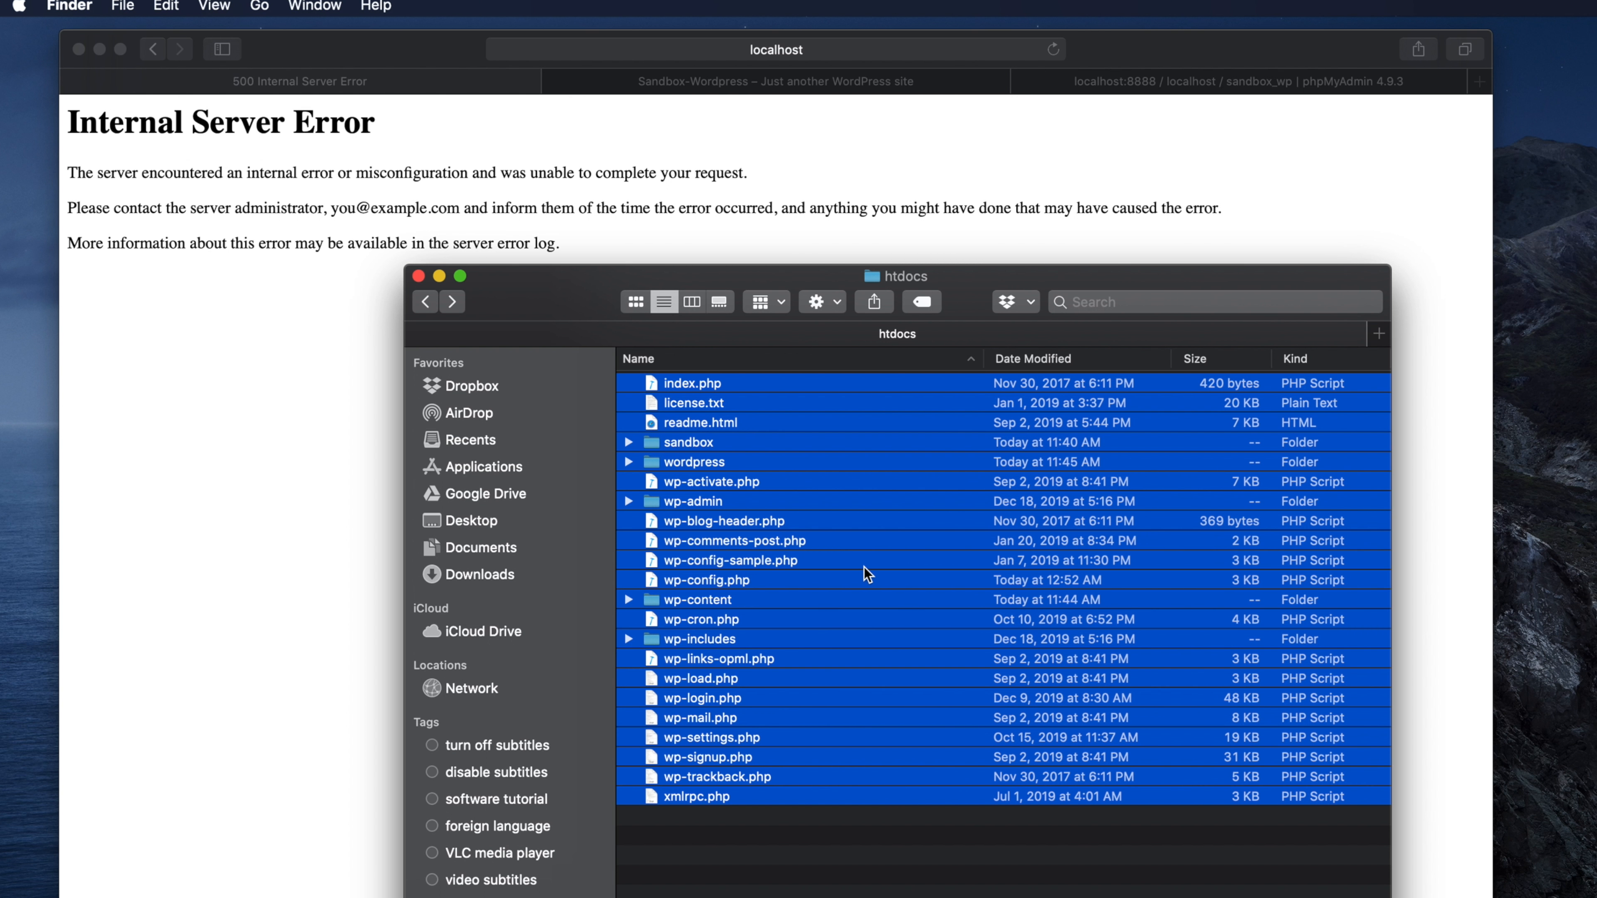
right_click(706, 441)
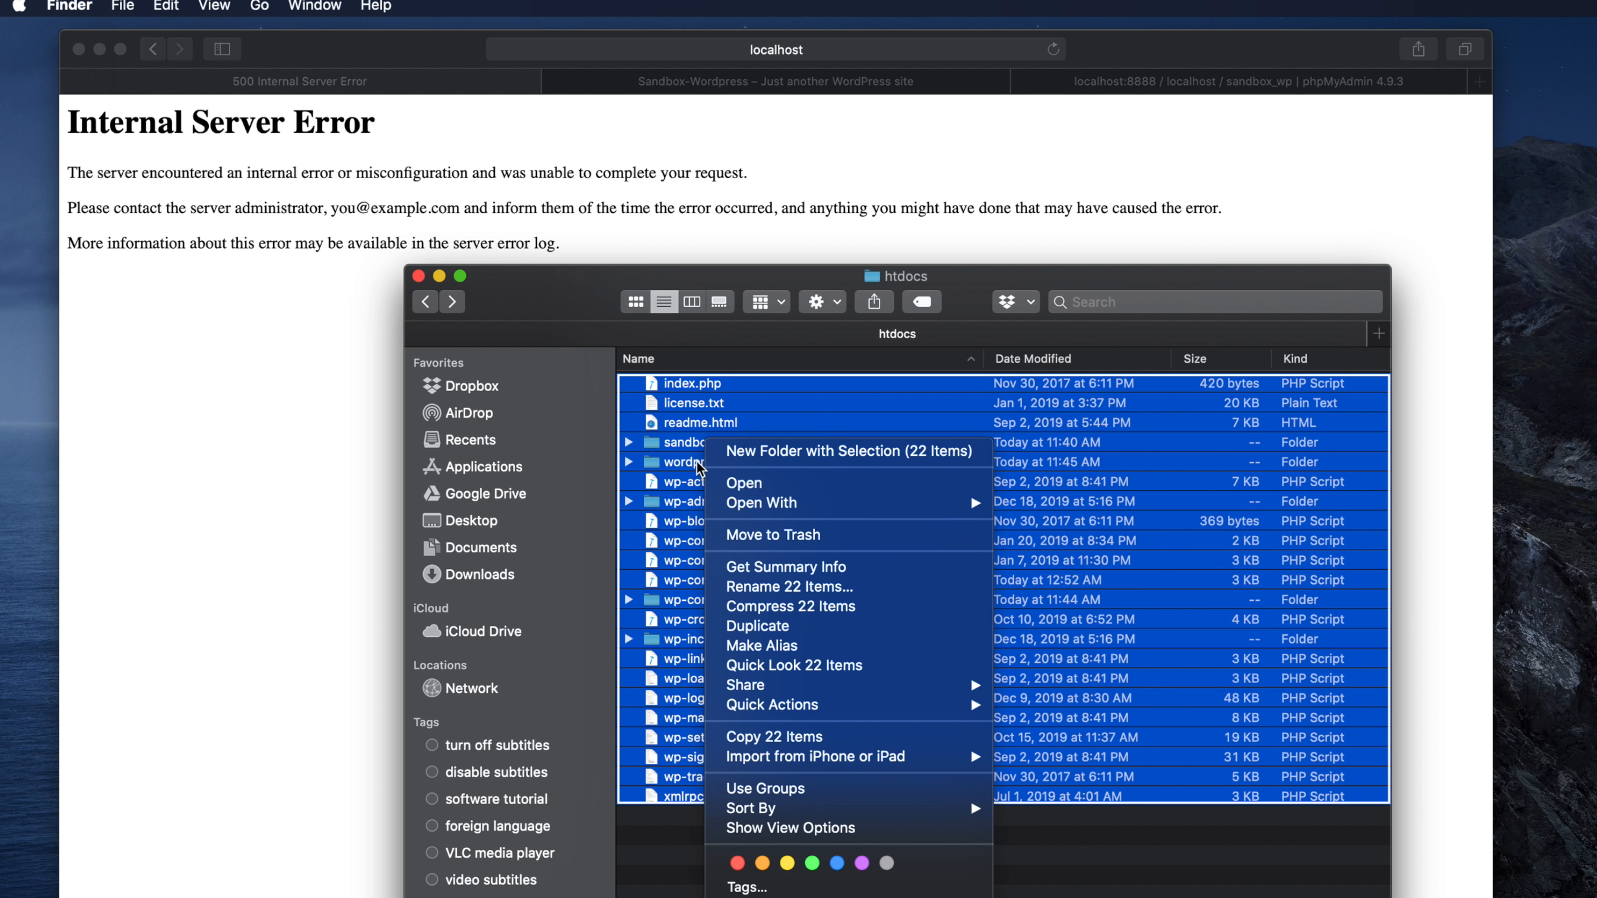
click(678, 389)
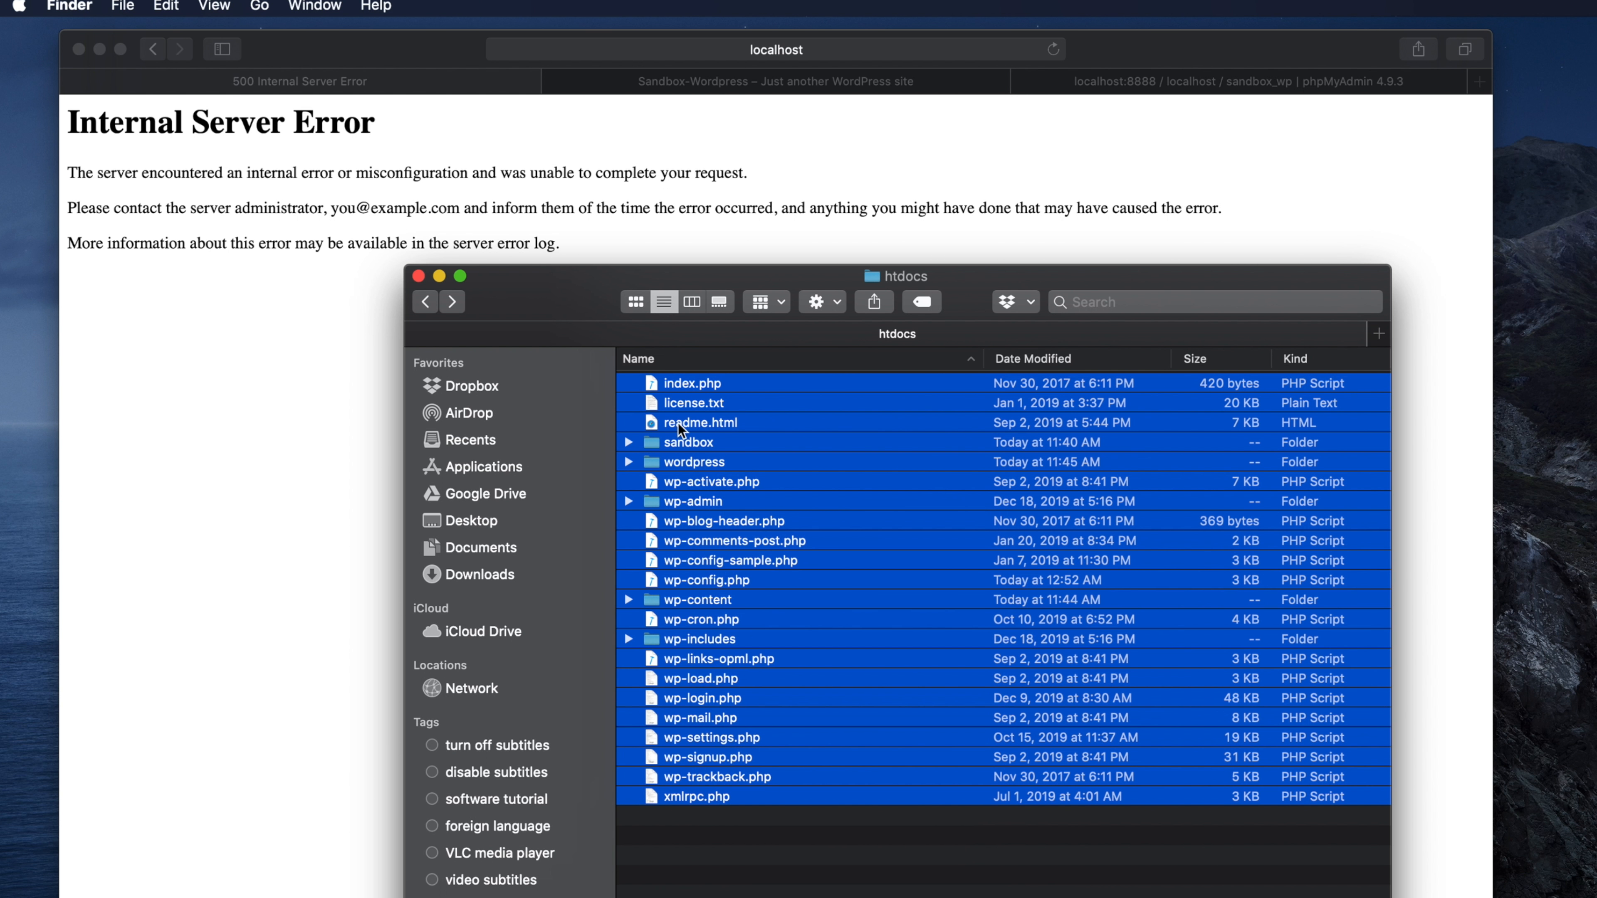
super+click(676, 444)
super+click(675, 465)
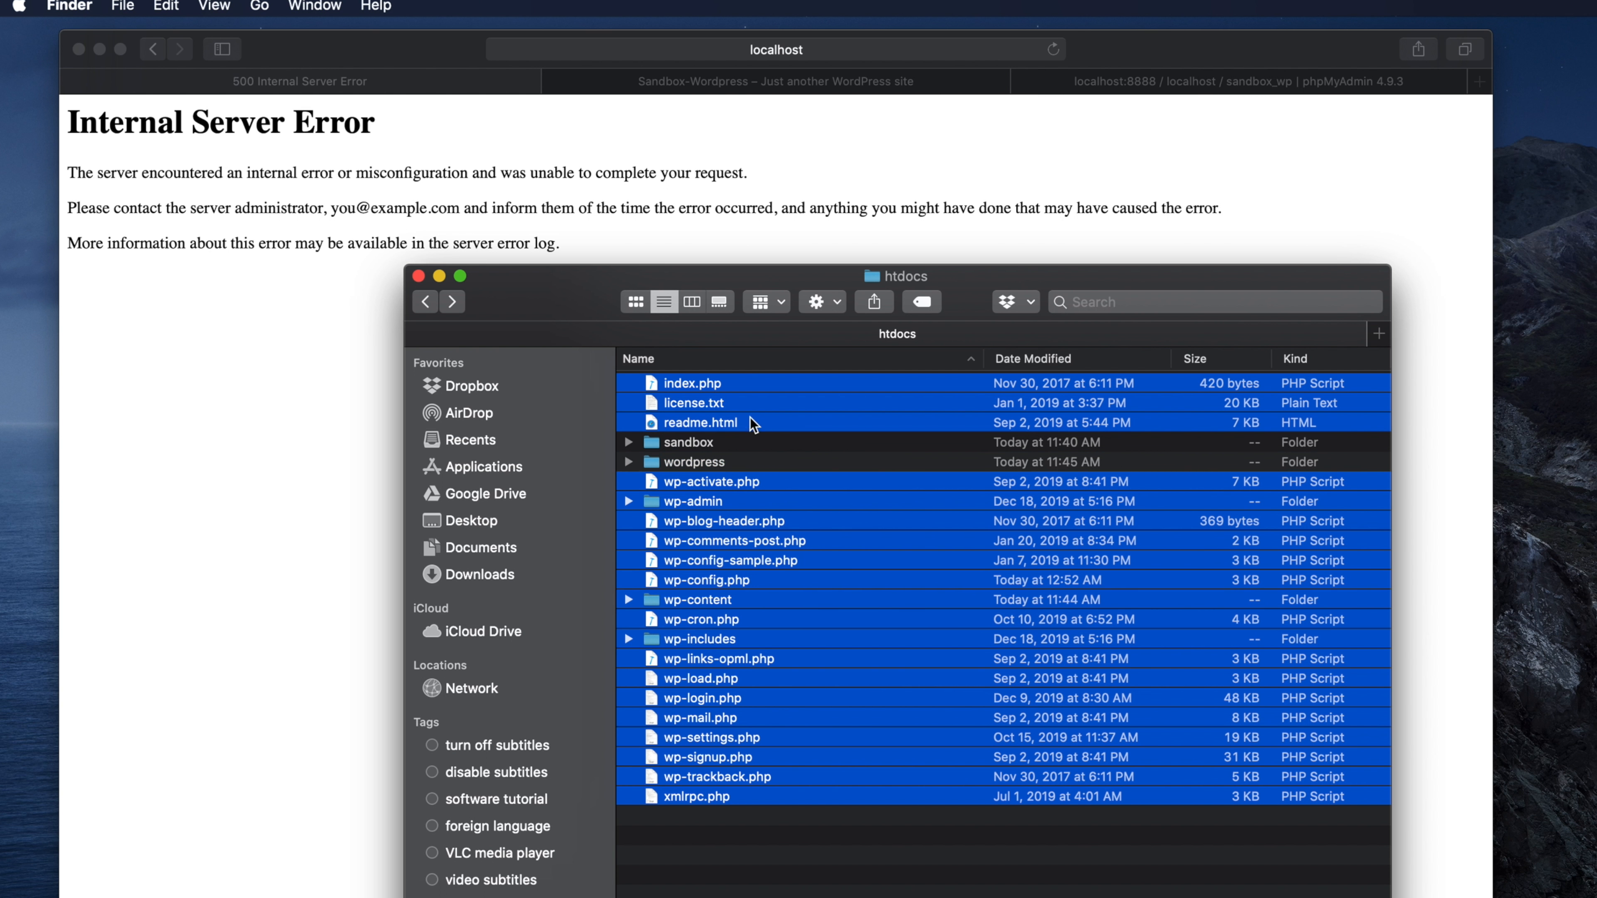
drag(710, 407, 698, 471)
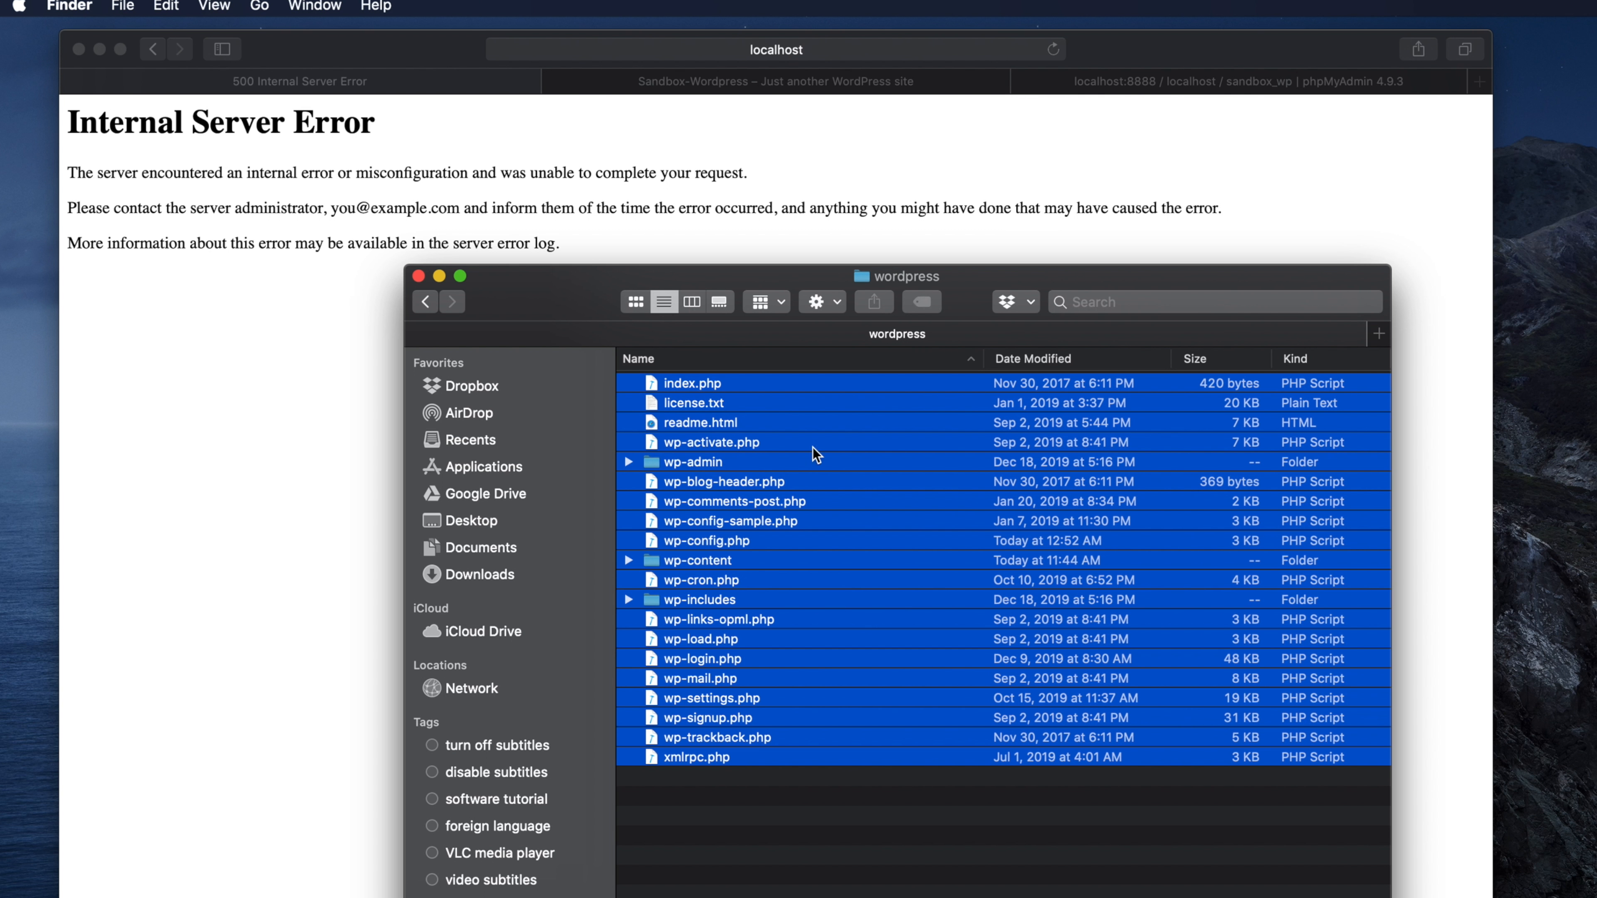
click(427, 302)
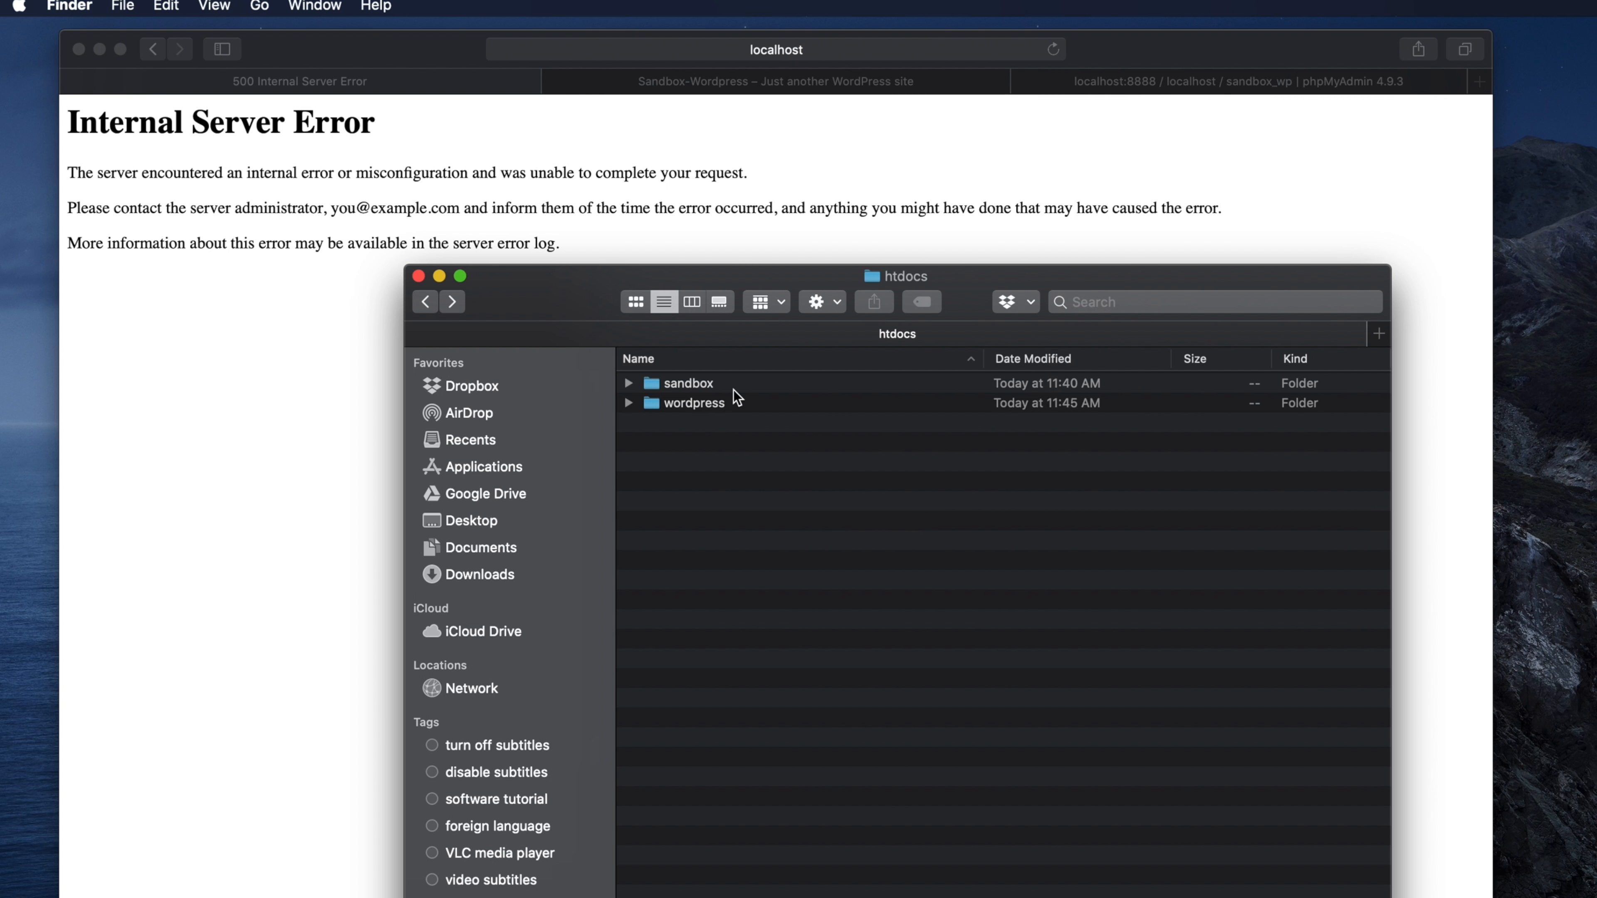
- Log back in as admin with the password, declining to save it
click(217, 431)
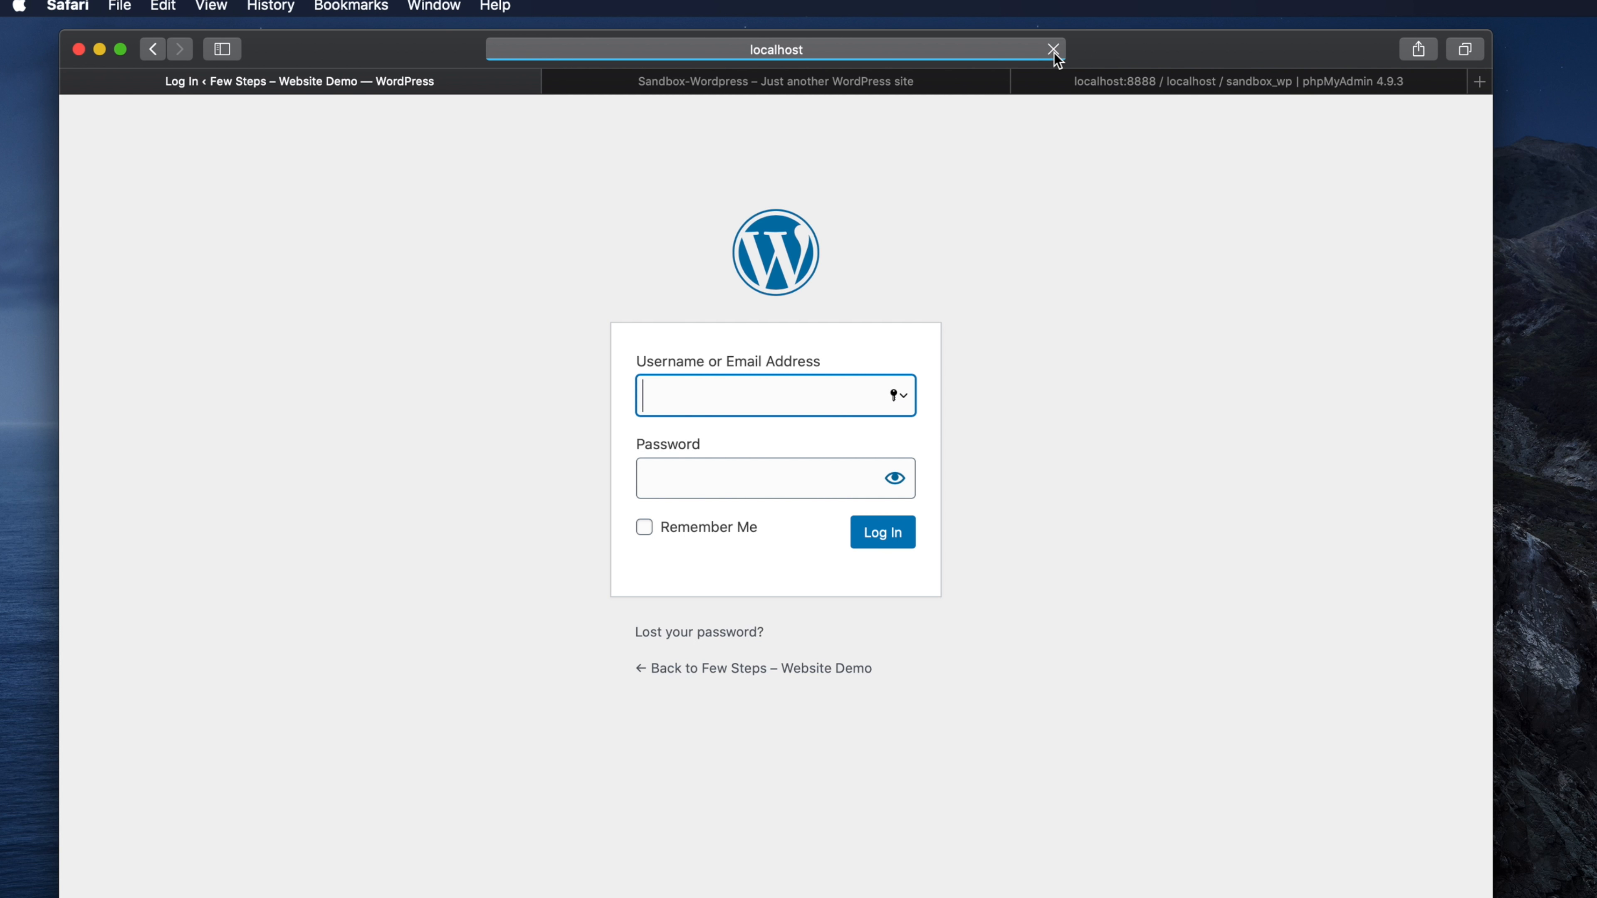
click(921, 55)
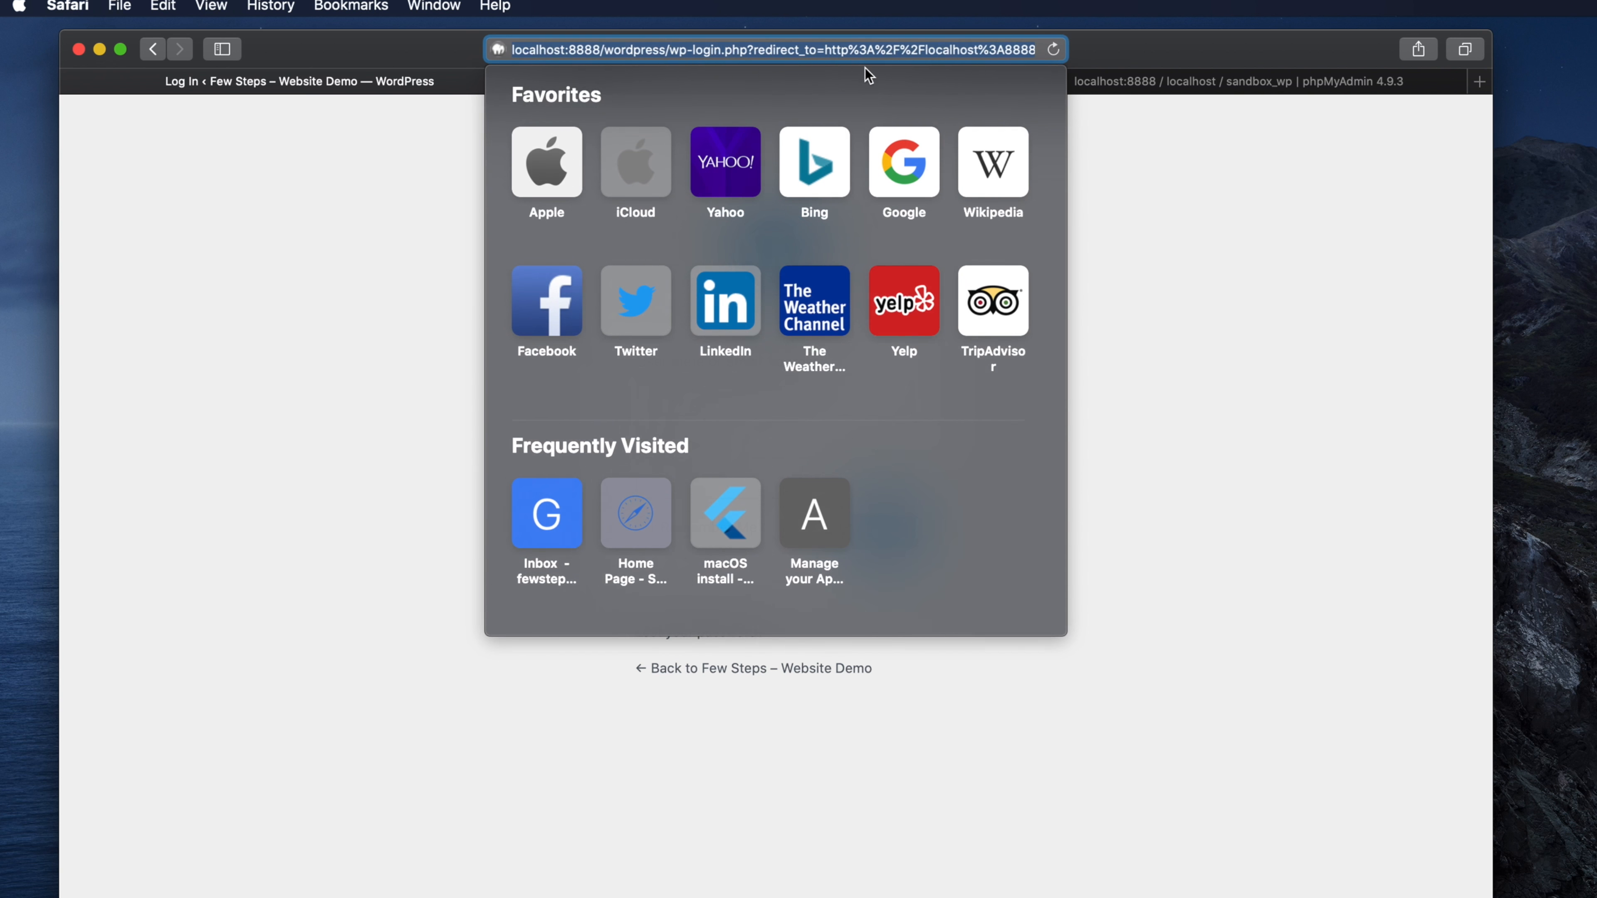
click(611, 51)
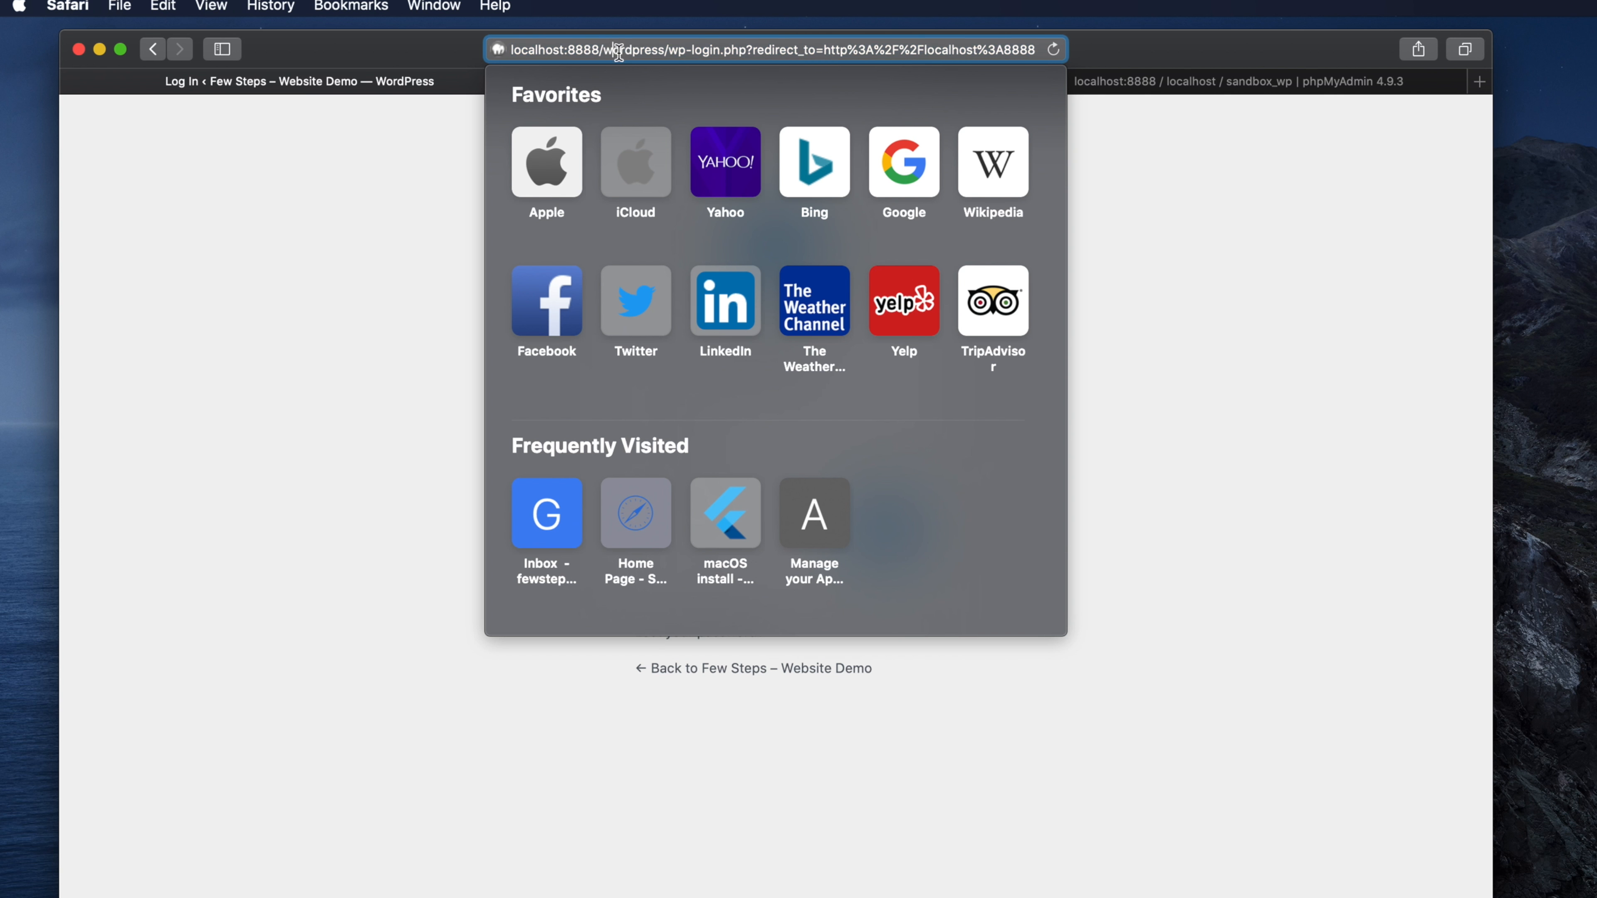
click(378, 318)
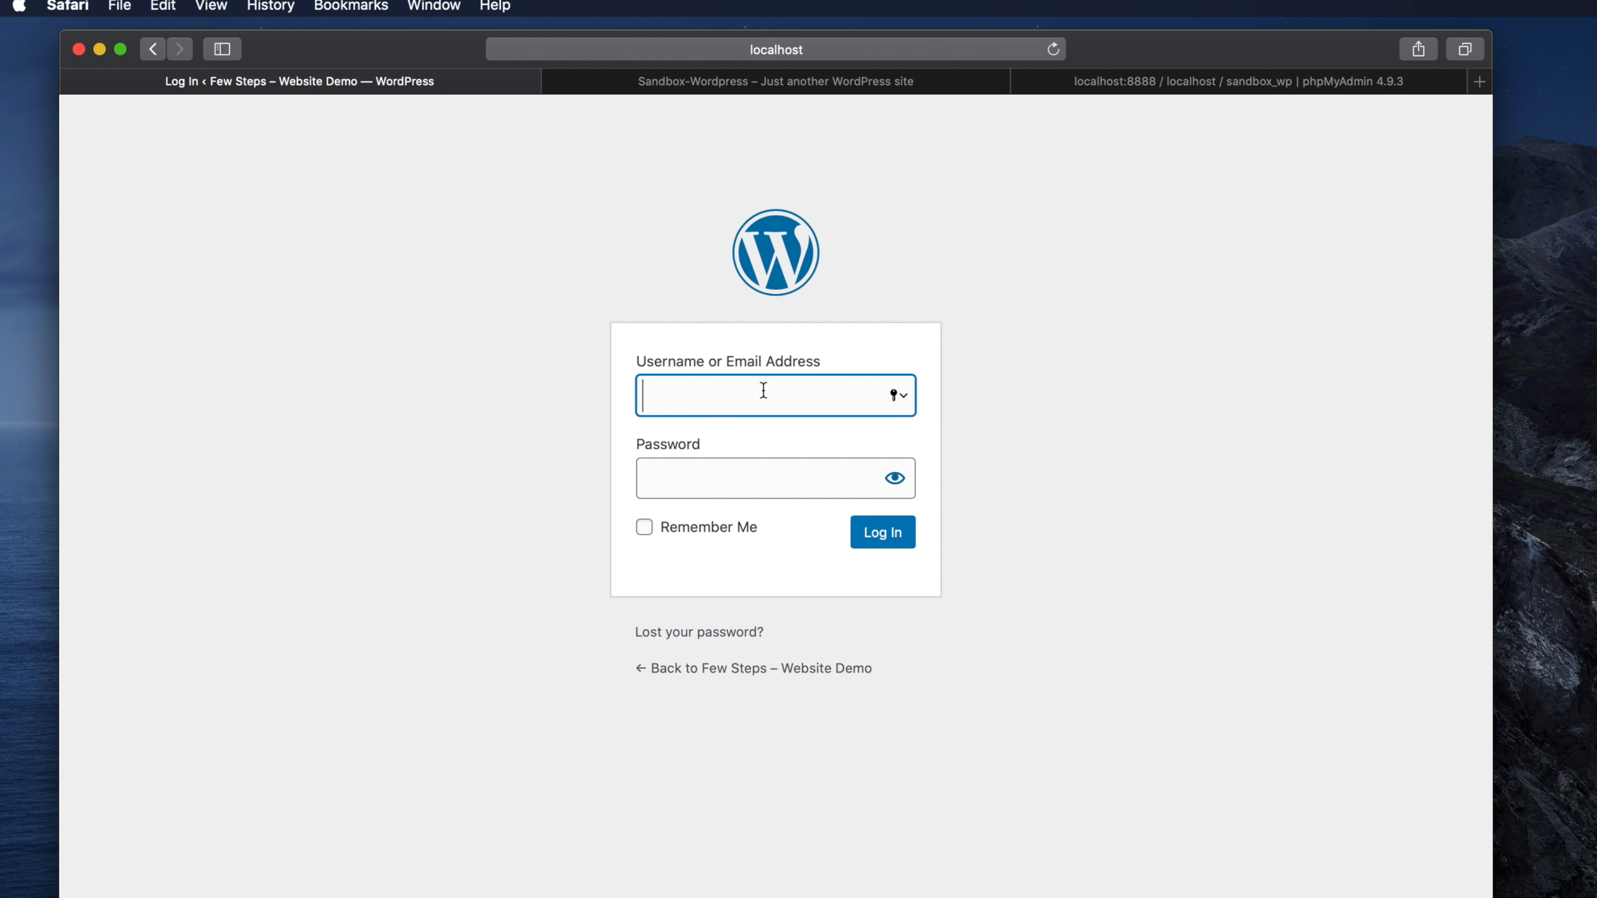
click(681, 385)
text(admin)
key(Tab)
text(•)
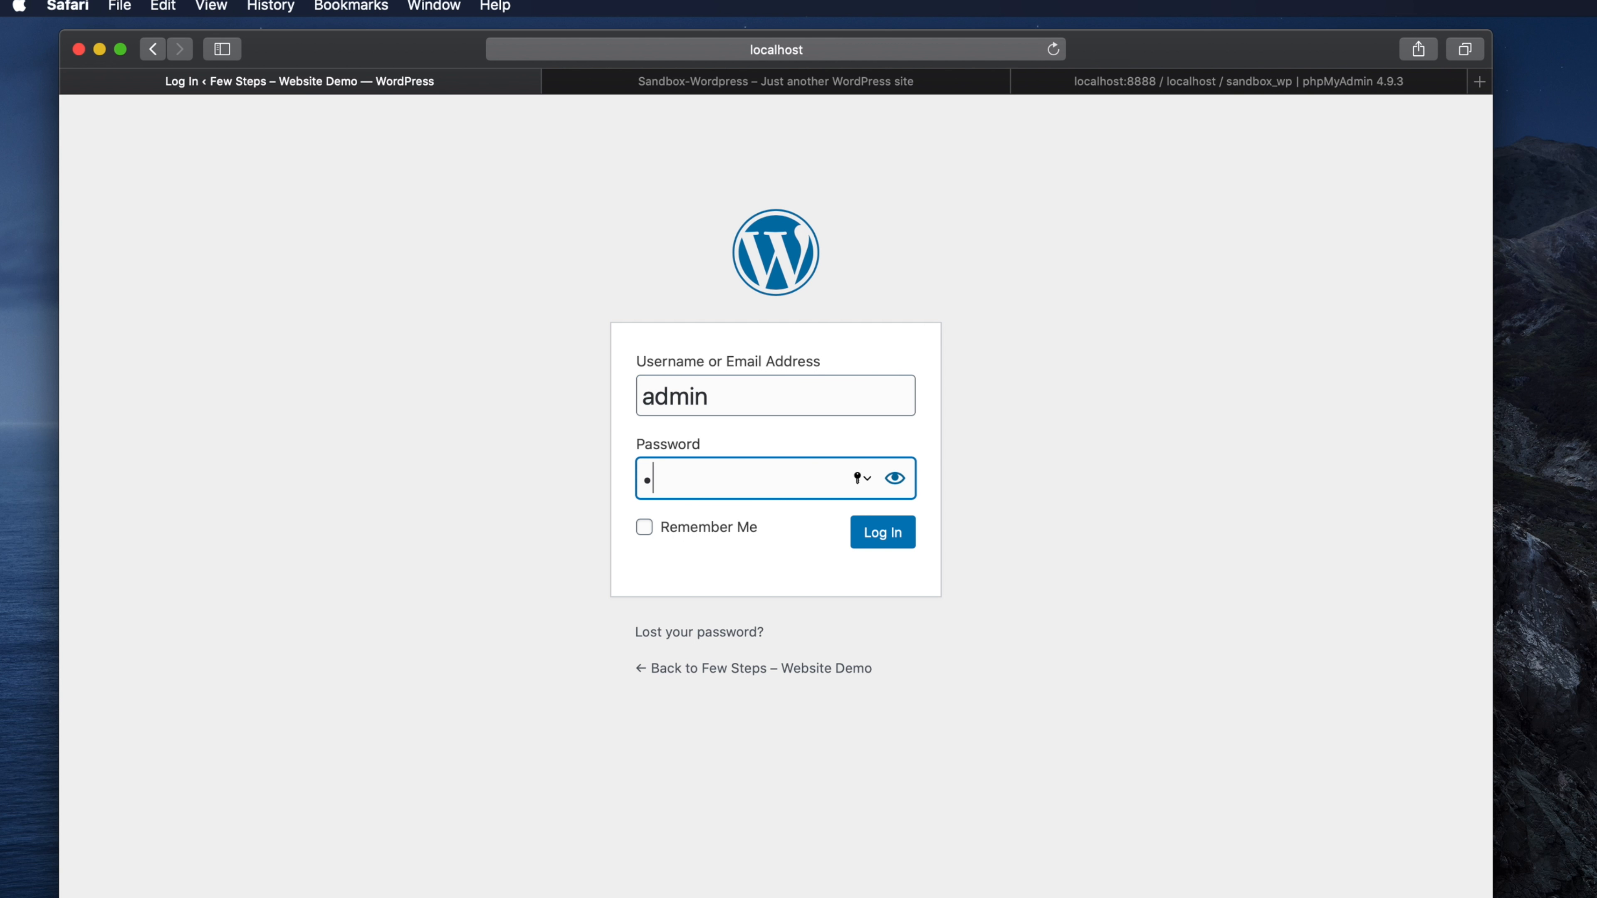
text(••••)
click(897, 532)
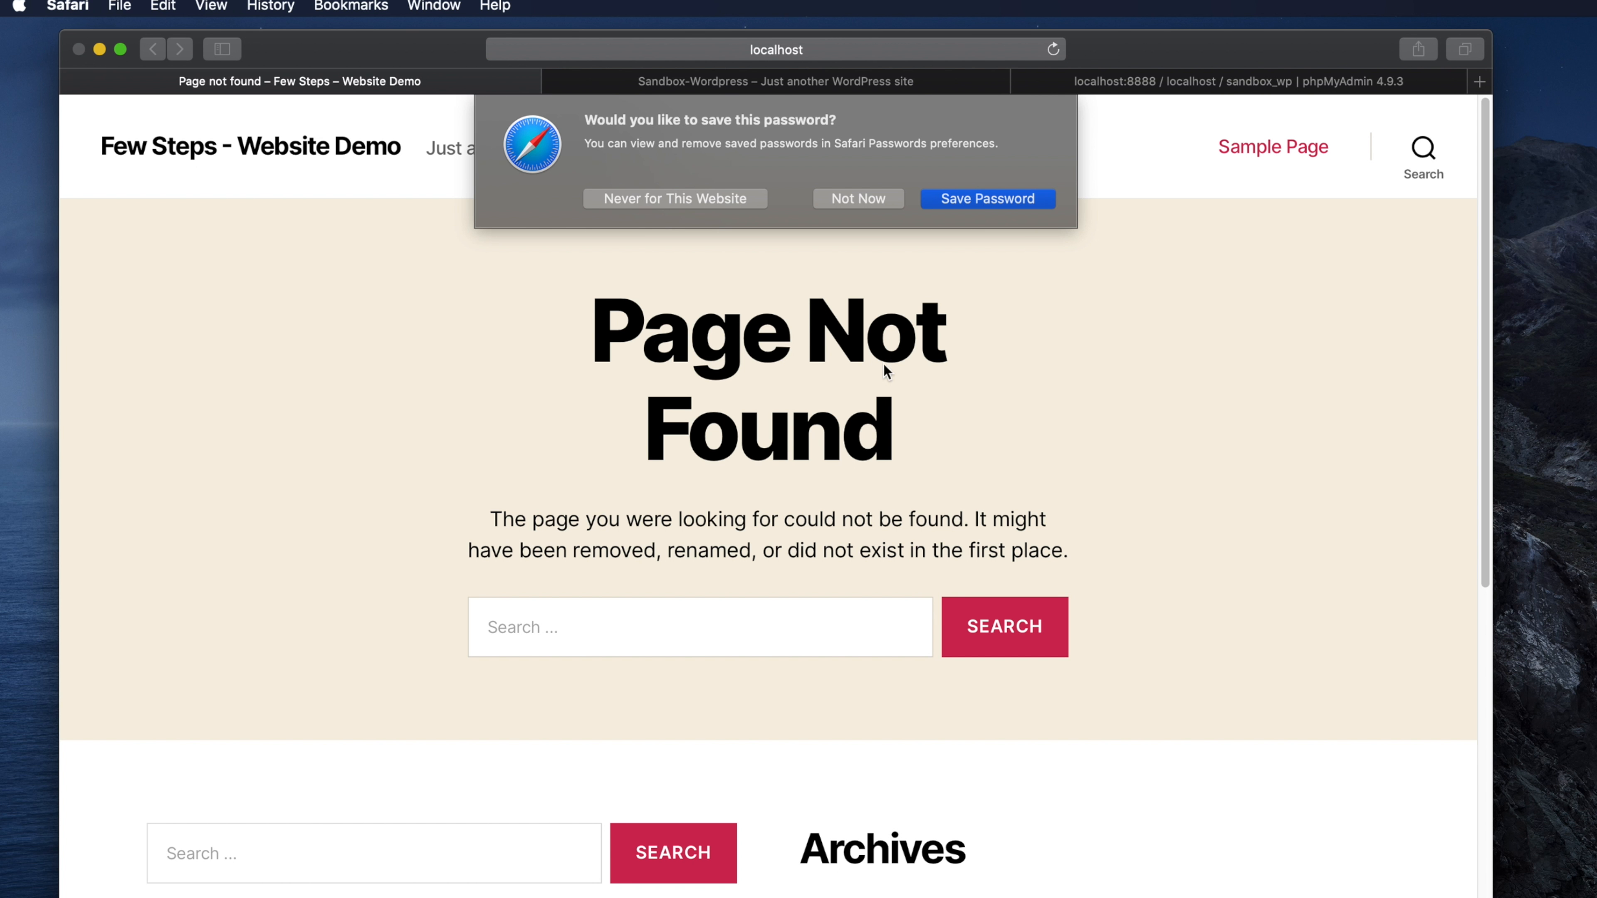
click(858, 198)
- Confirm the home page now loads at localhost:8888/wordpress/, then open a new tab
click(217, 150)
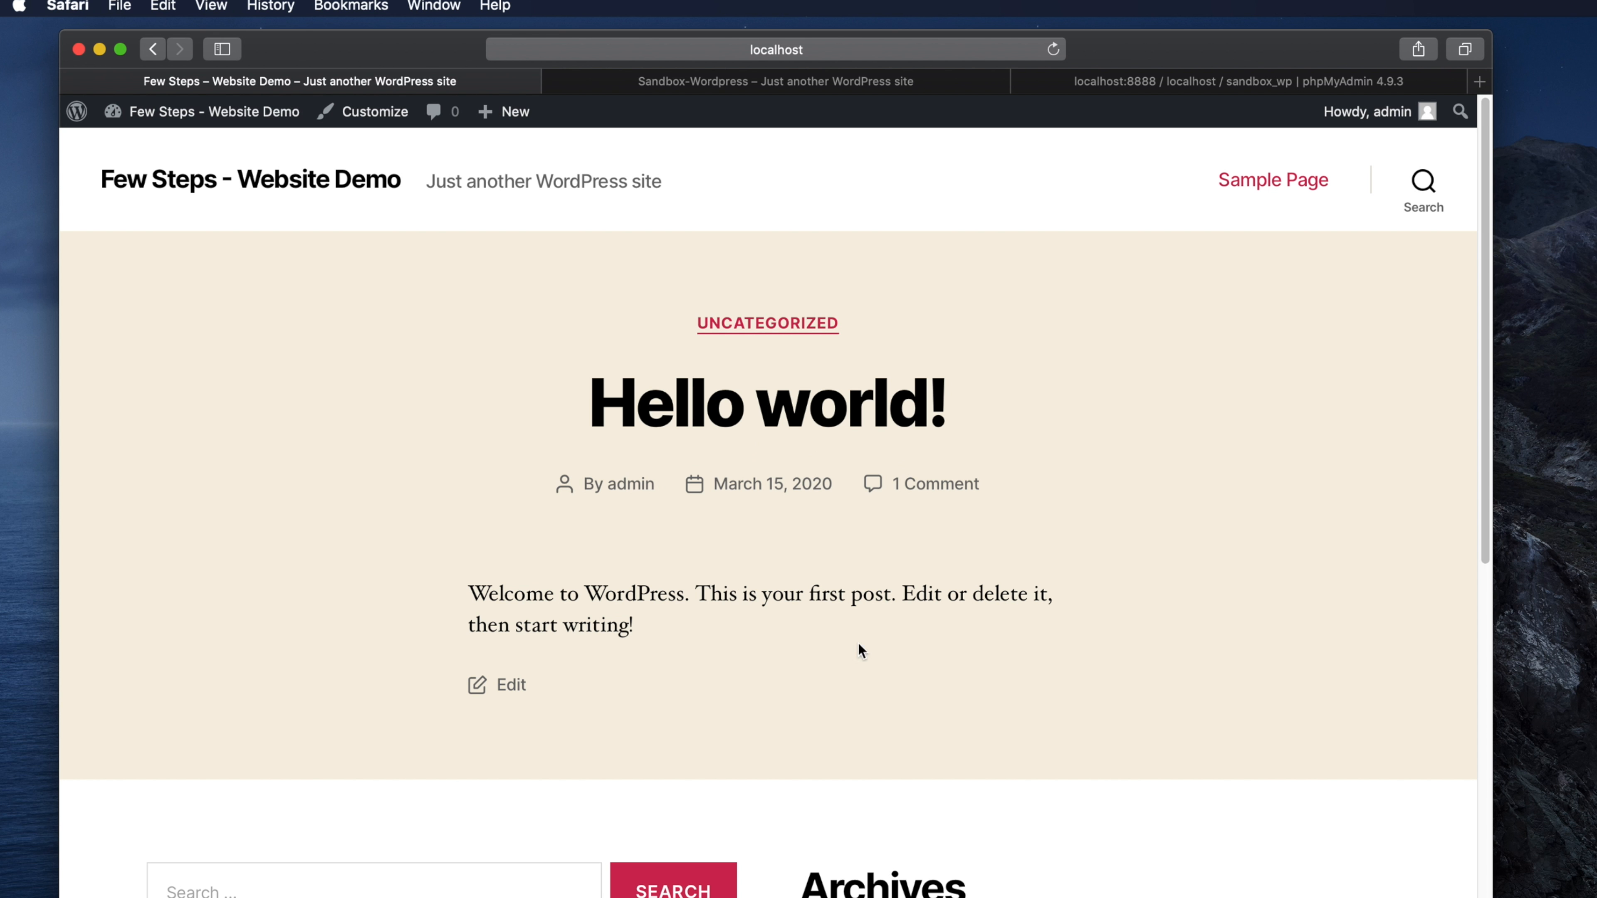
scroll(905, 606, down, 10)
scroll(920, 631, up, 10)
click(892, 51)
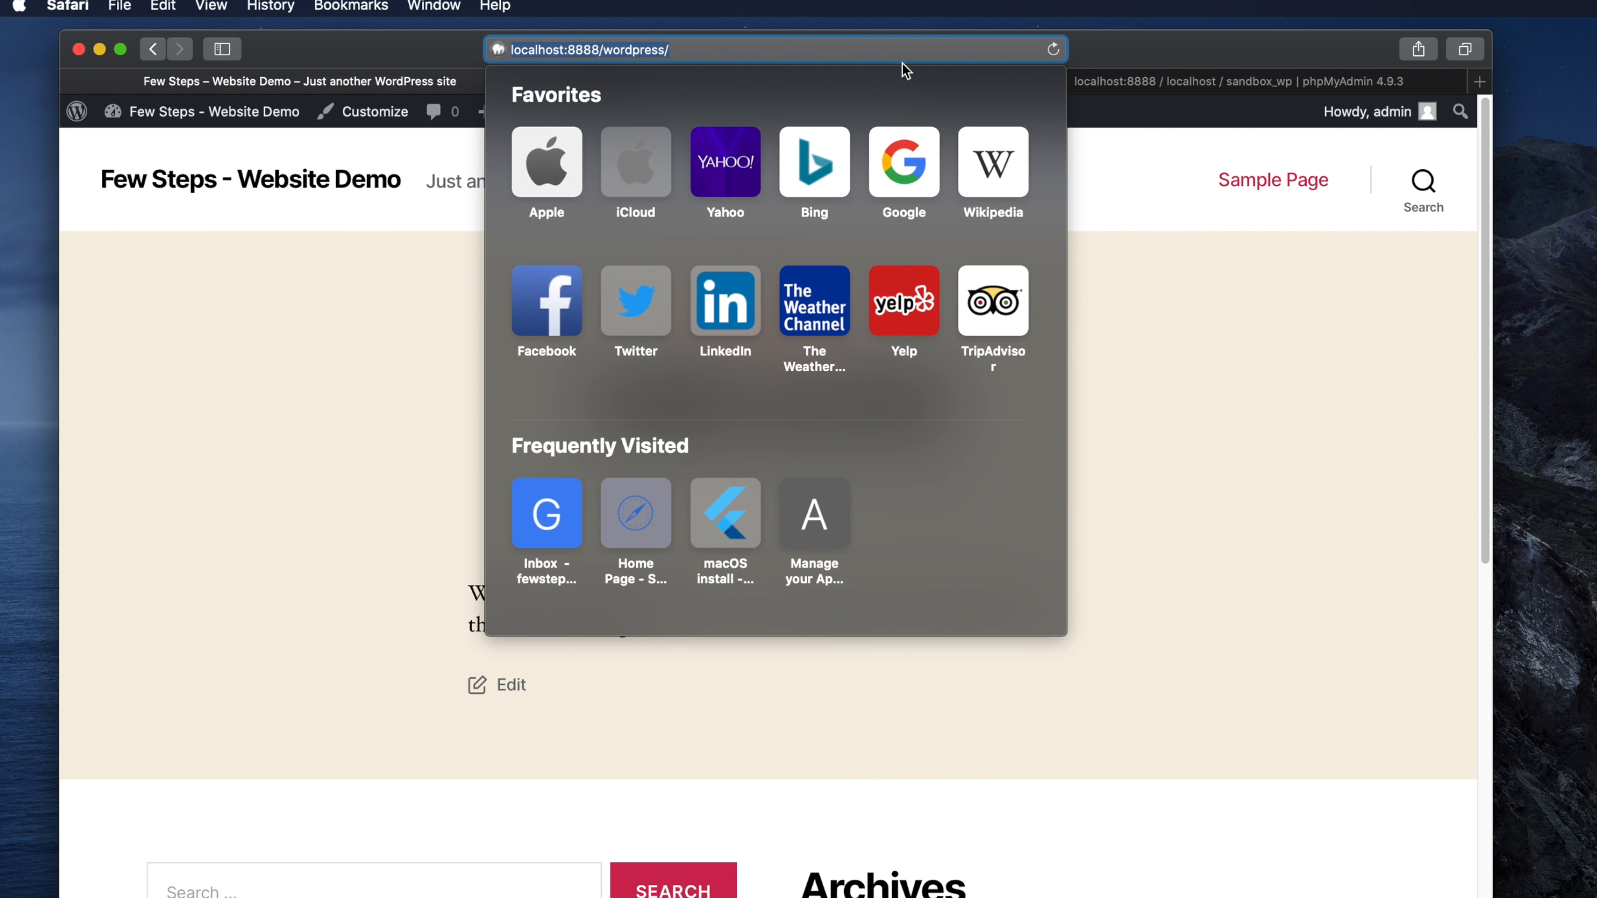
key(super+t)
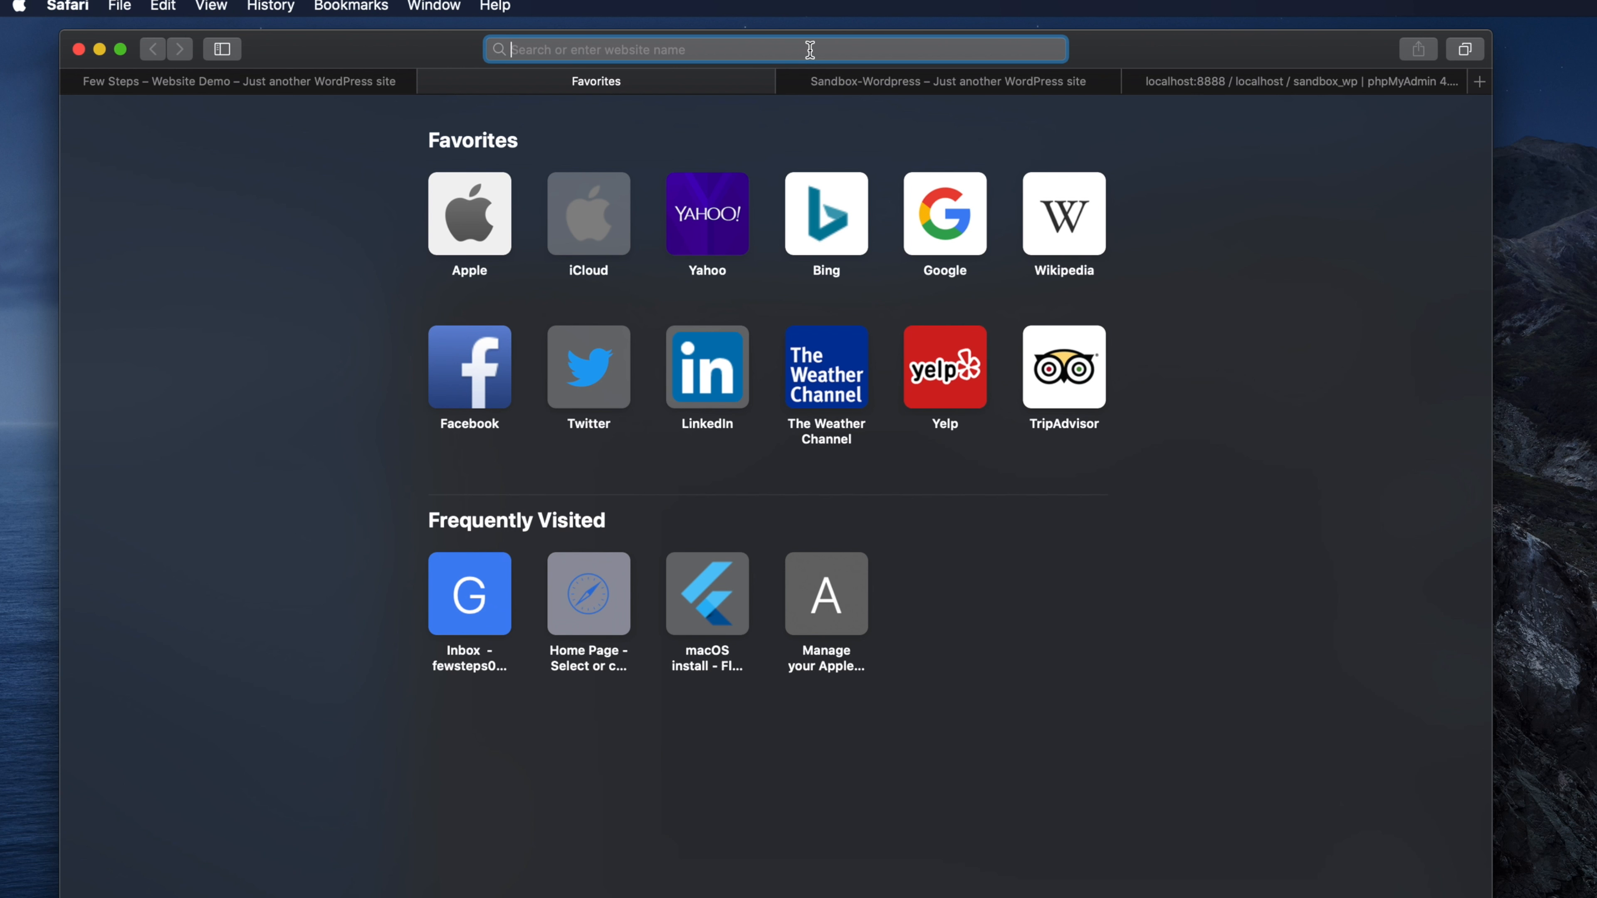
- Load localhost to show the Index of / listing with the sandbox/ and wordpress/ folders
text(lo)
key(Return)
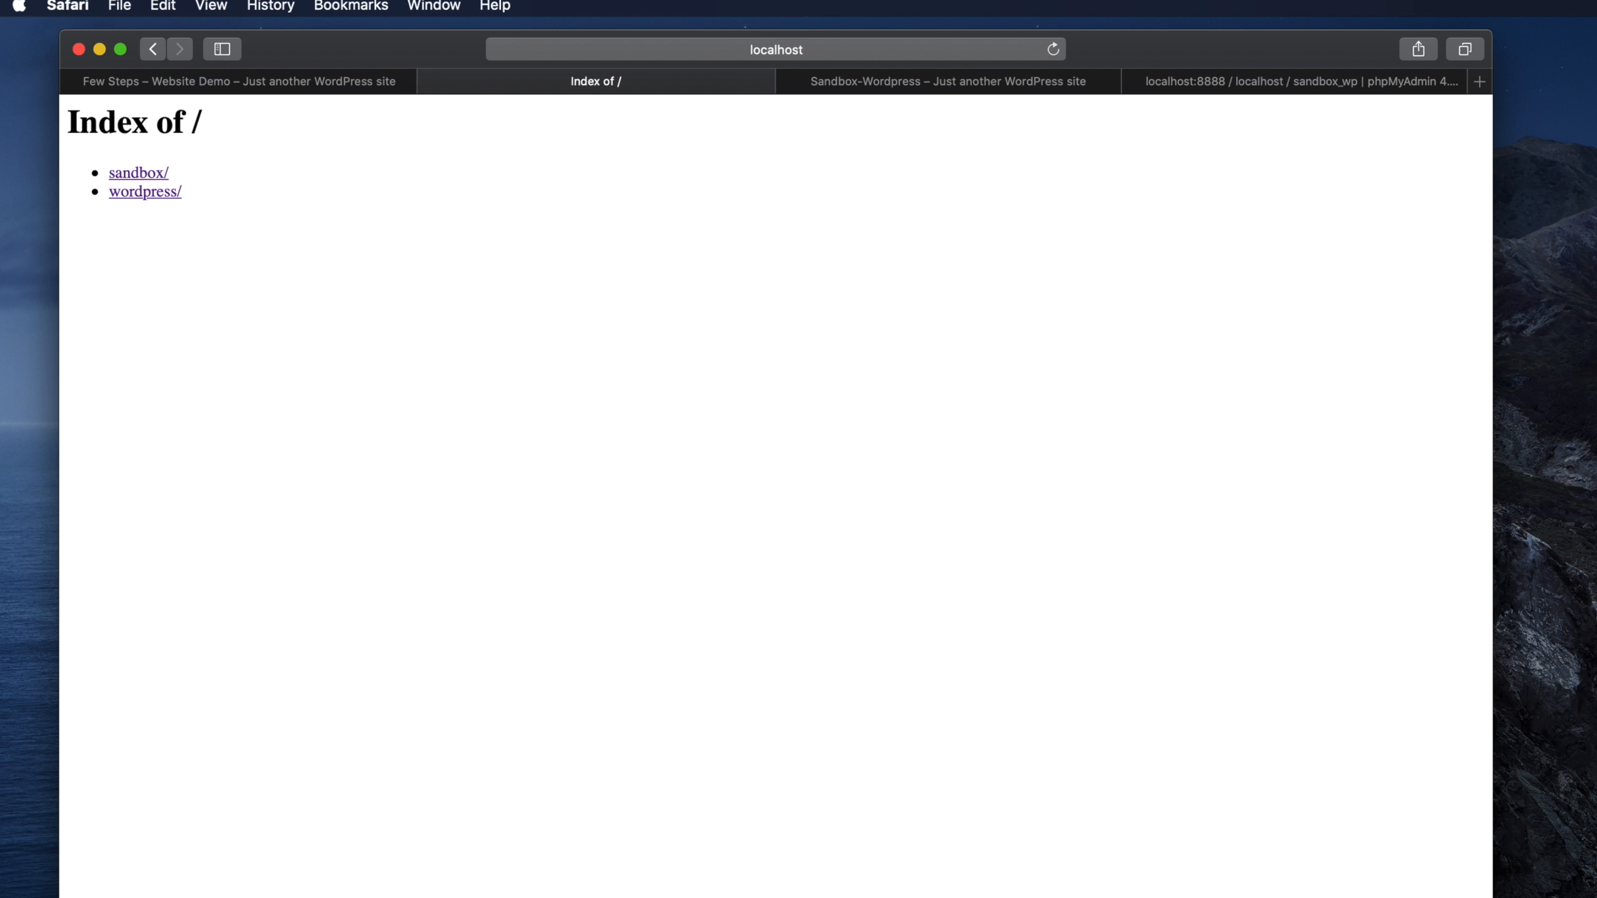
key(super+Tab)
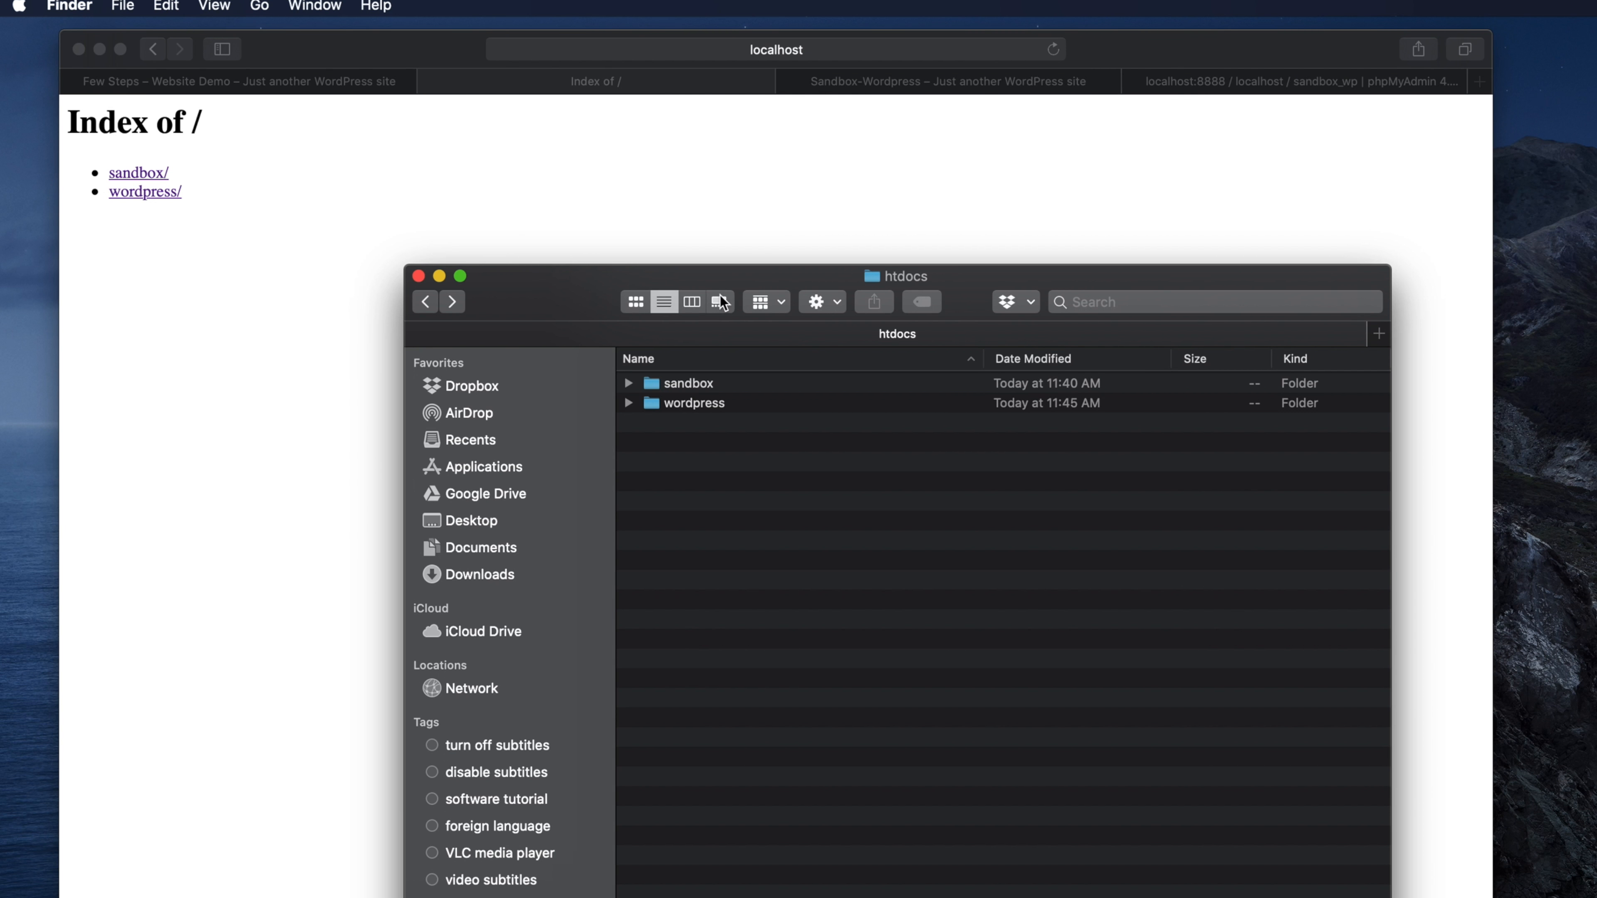
- Move the htdocs window up and left so its sandbox and wordpress folders show fully
drag(537, 284, 427, 219)
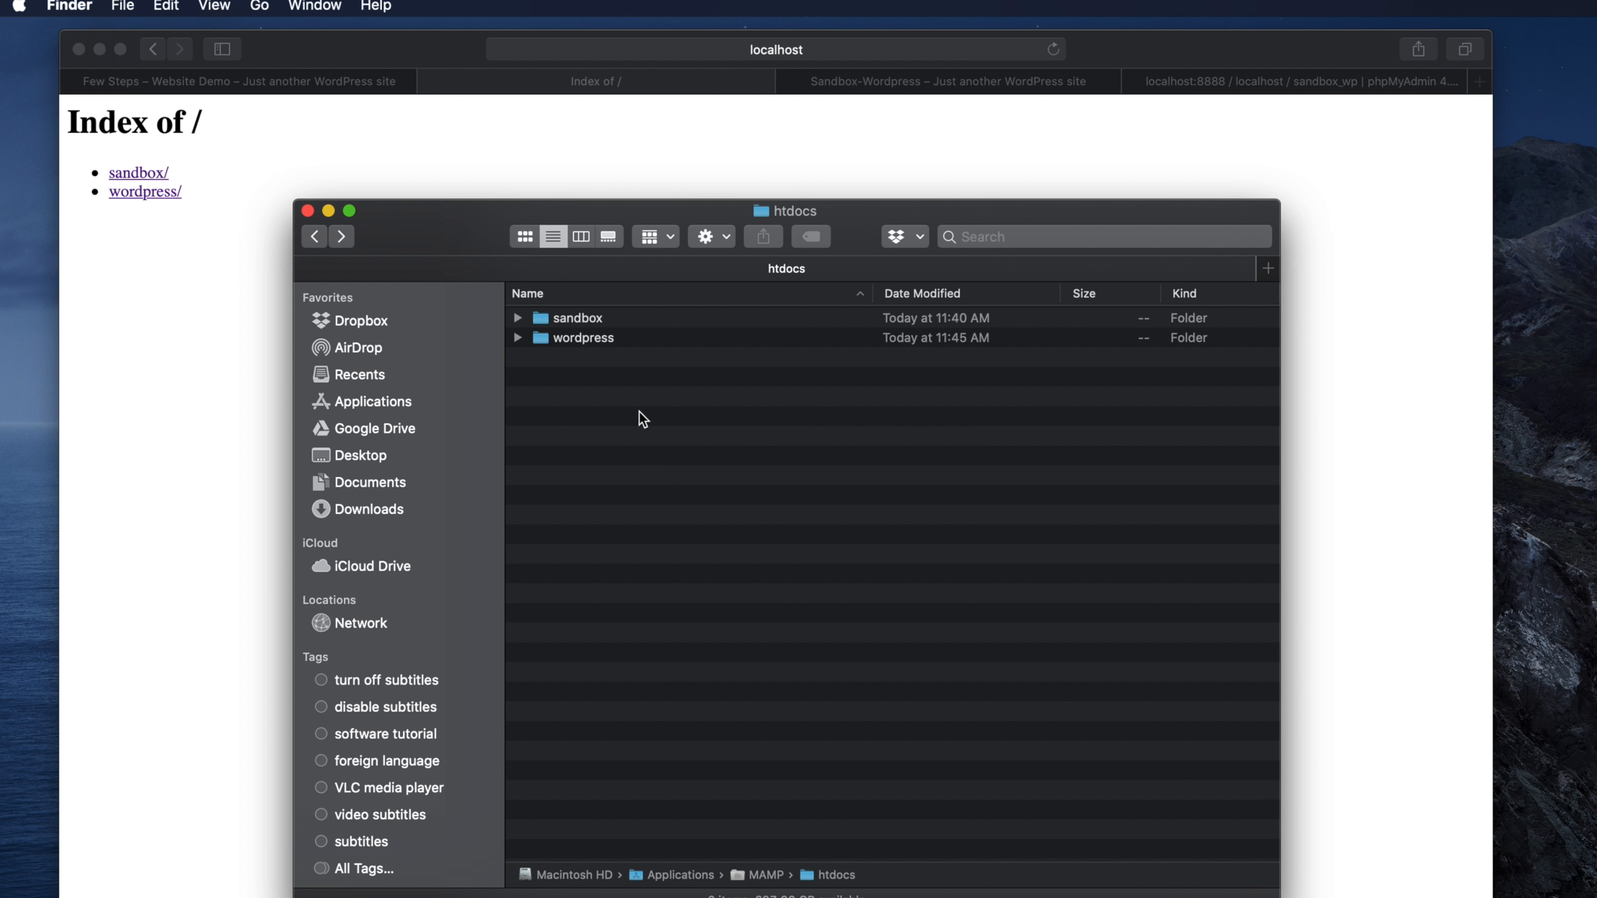